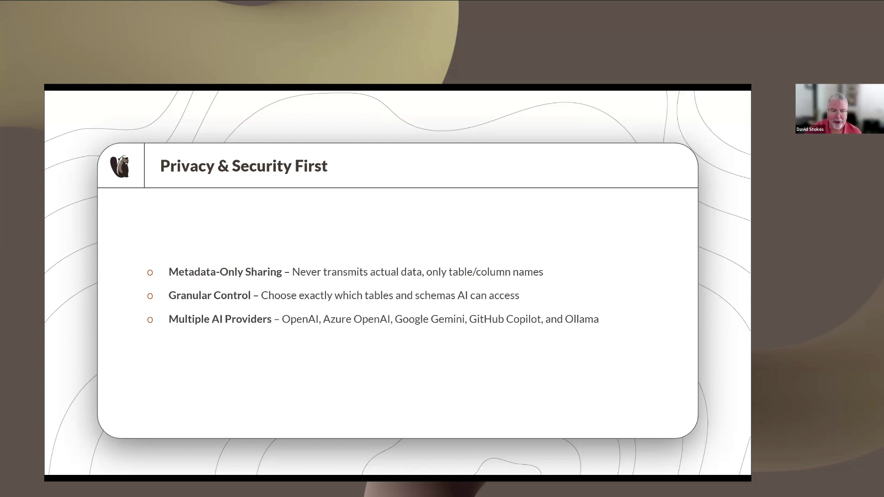
pyautogui.press('Right')
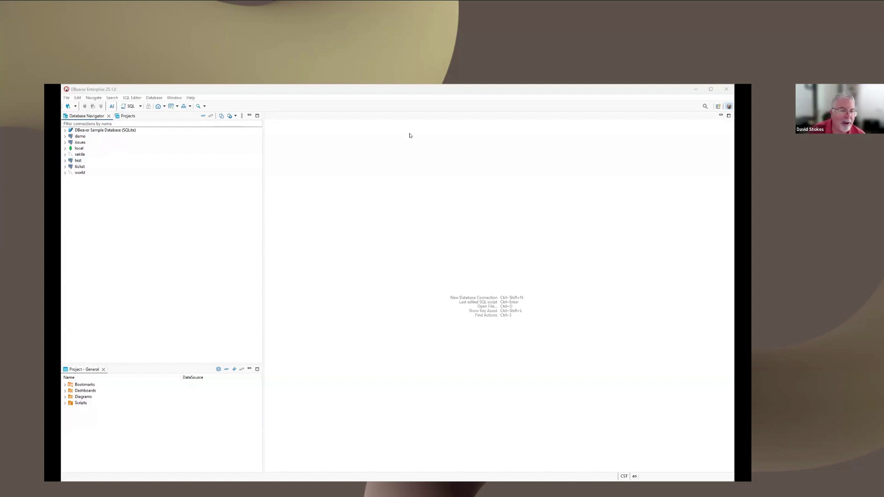
# Open the general AI preferences and unlock them by entering the master password.
pyautogui.click(174, 98)
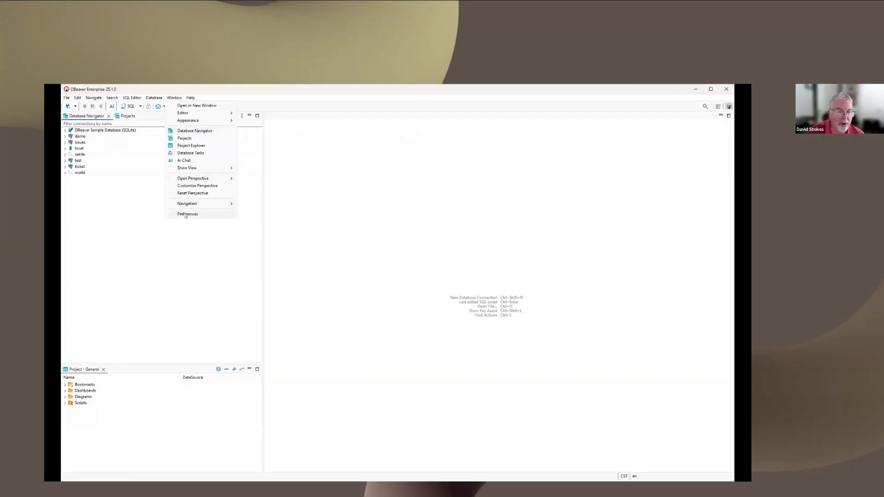
pyautogui.click(185, 214)
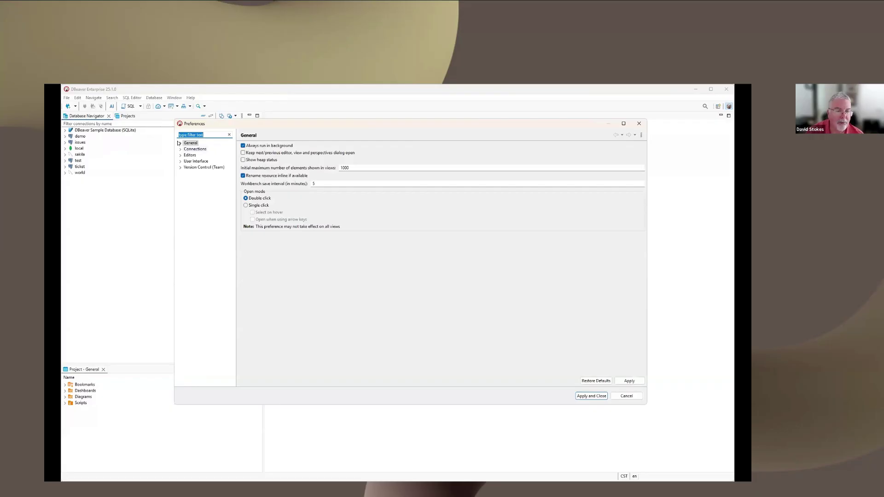
pyautogui.click(180, 143)
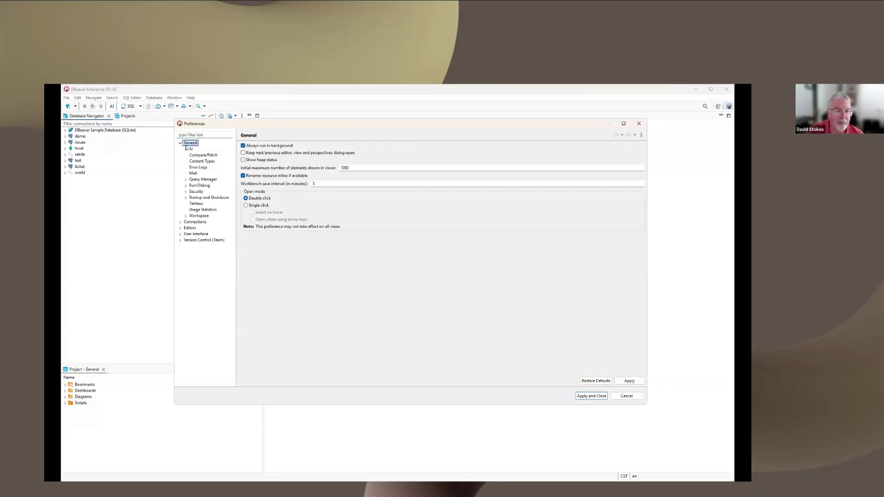
pyautogui.click(190, 149)
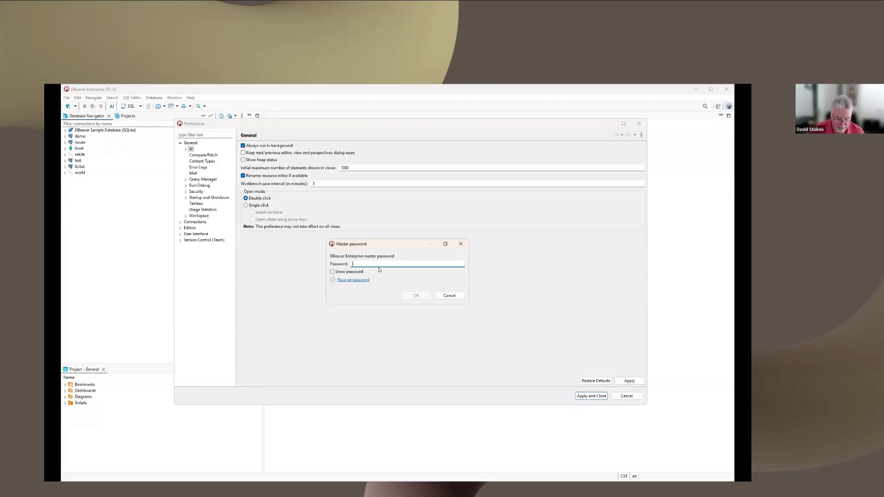
pyautogui.write('••••')
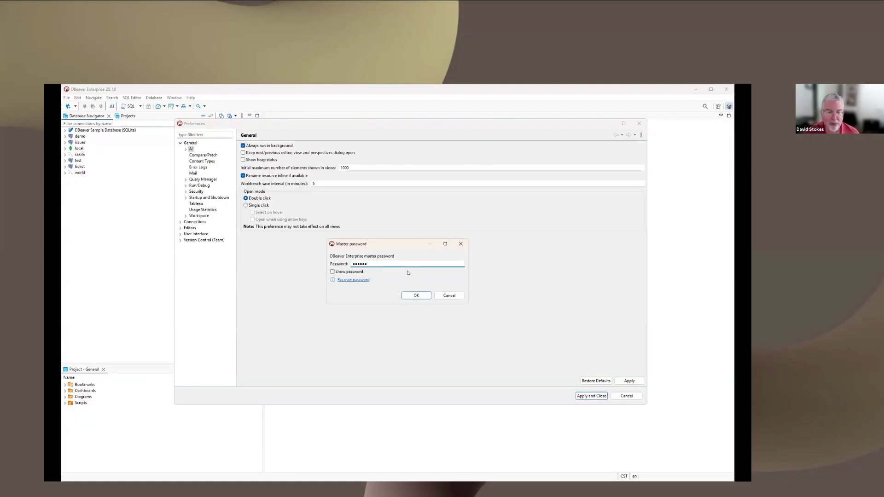
pyautogui.click(414, 295)
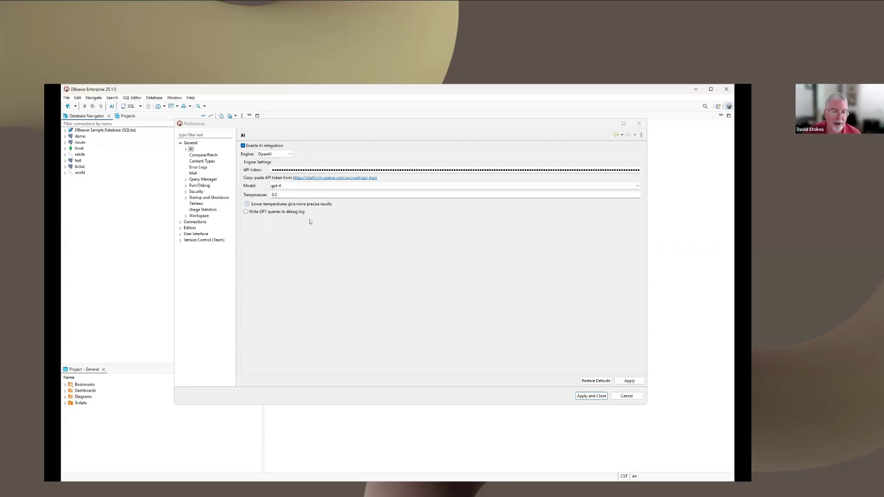
# Examine the available AI engines and the AI configuration options, and leave the preferences without applying changes.
pyautogui.click(277, 154)
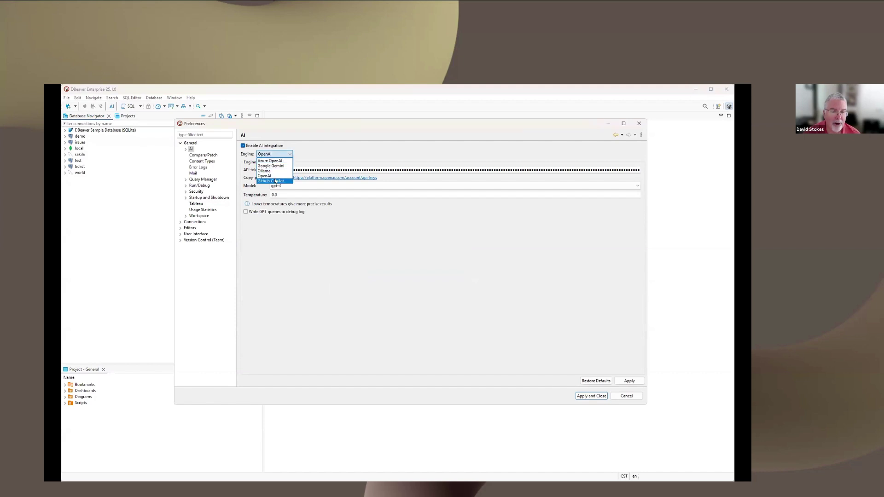
pyautogui.click(327, 125)
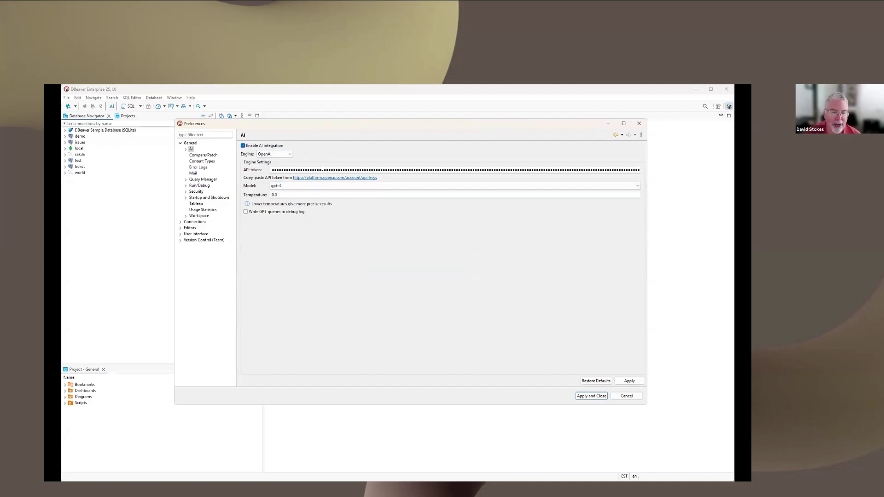
pyautogui.click(186, 149)
pyautogui.click(195, 155)
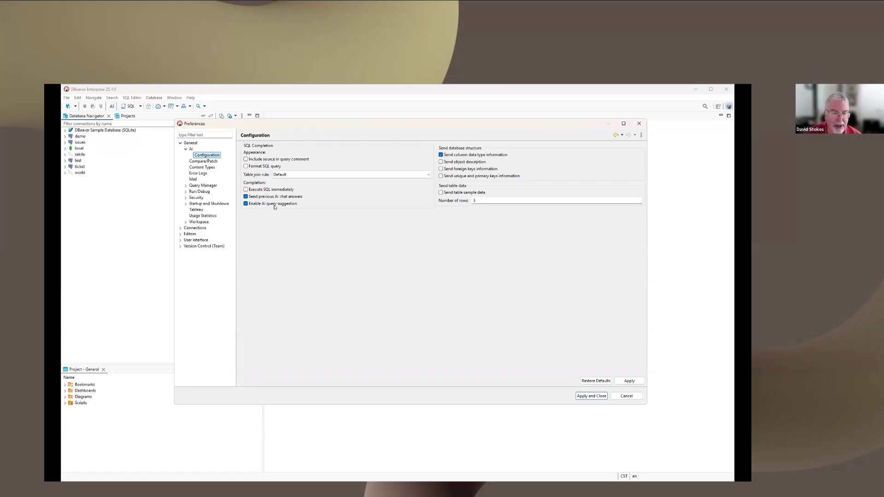
pyautogui.moveTo(290, 207)
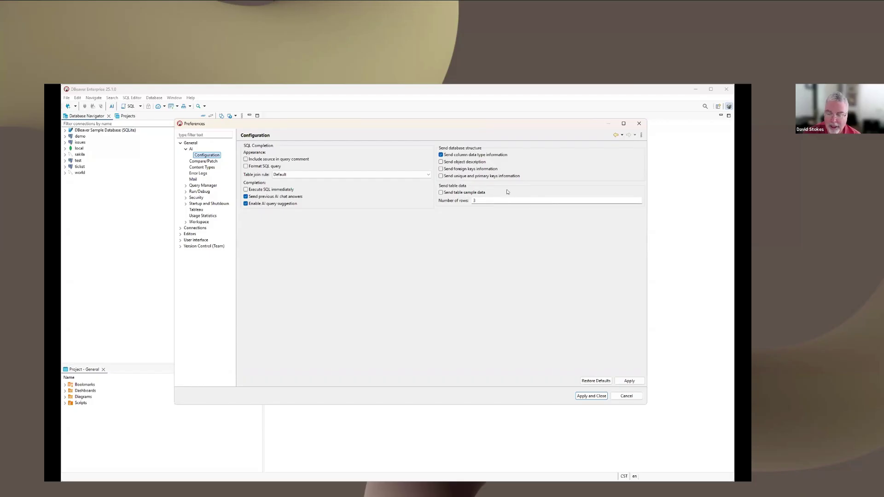
pyautogui.click(627, 397)
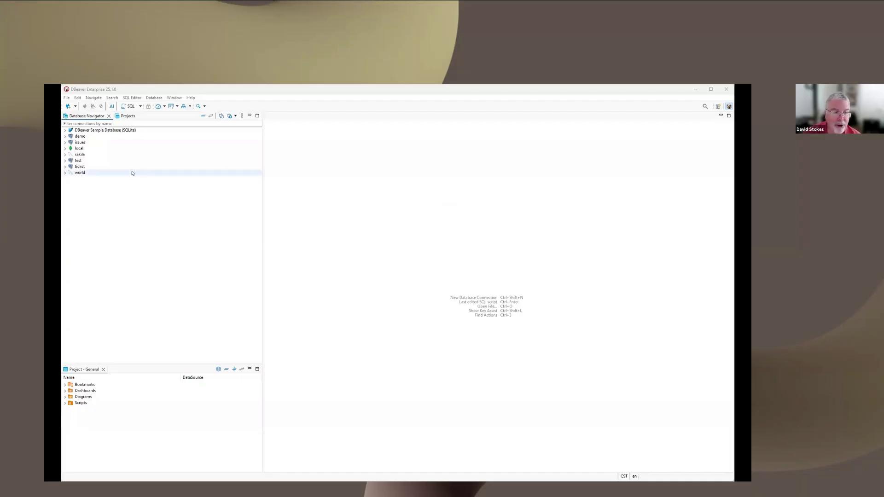
# Show the AI chat and reset the perspective to its defaults.
pyautogui.click(84, 168)
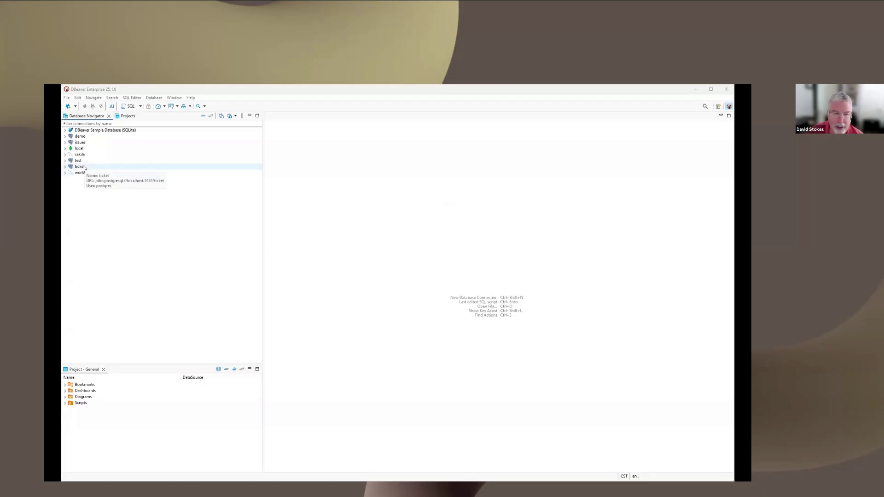
pyautogui.click(111, 107)
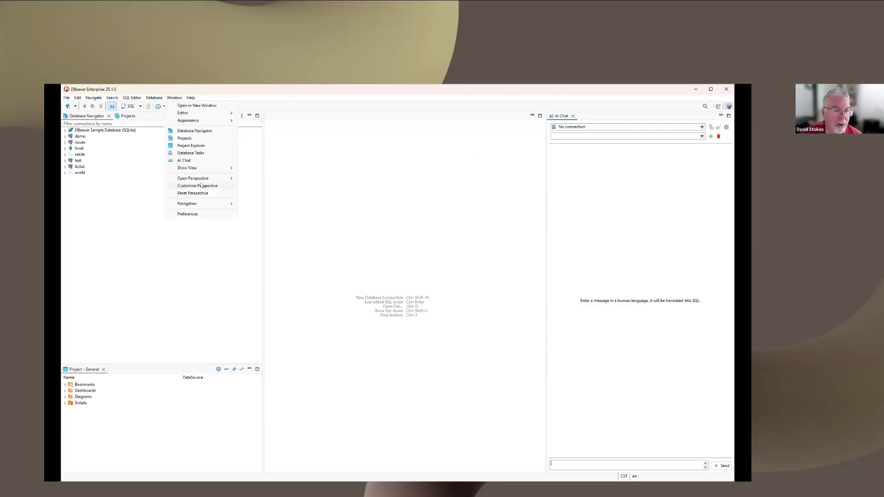
pyautogui.click(194, 194)
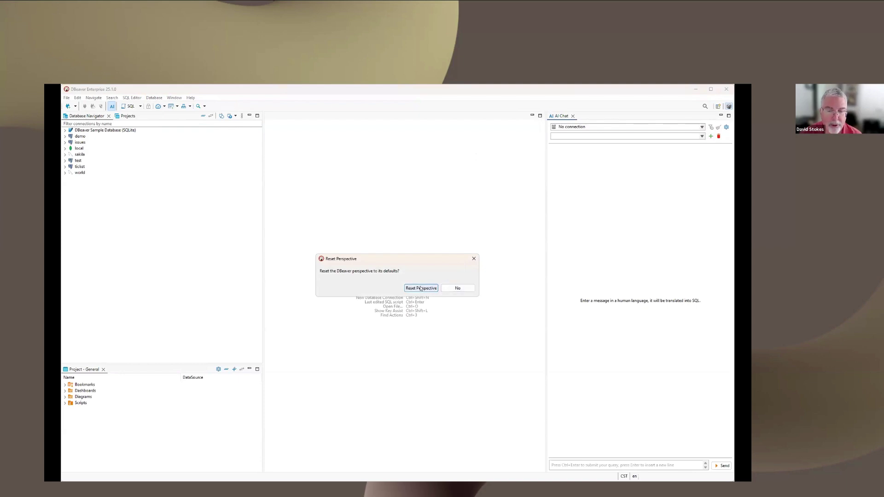
pyautogui.click(420, 288)
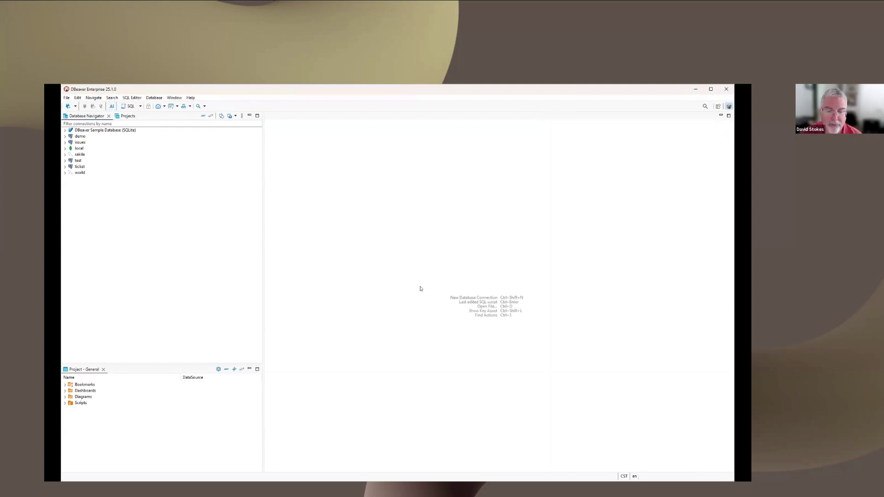
# Show the AI chat, connect to DBeaver Sample Database (SQLite), and make it the chat's connection.
pyautogui.click(111, 107)
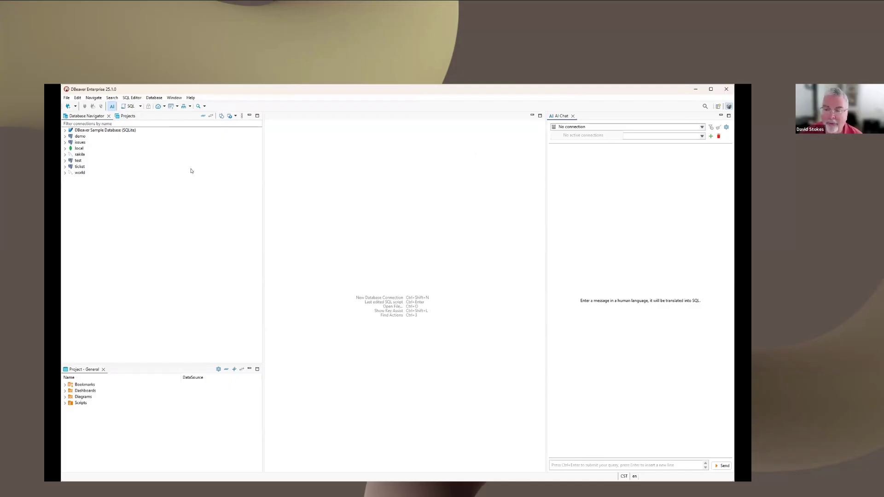
pyautogui.press('Home')
pyautogui.press('Right')
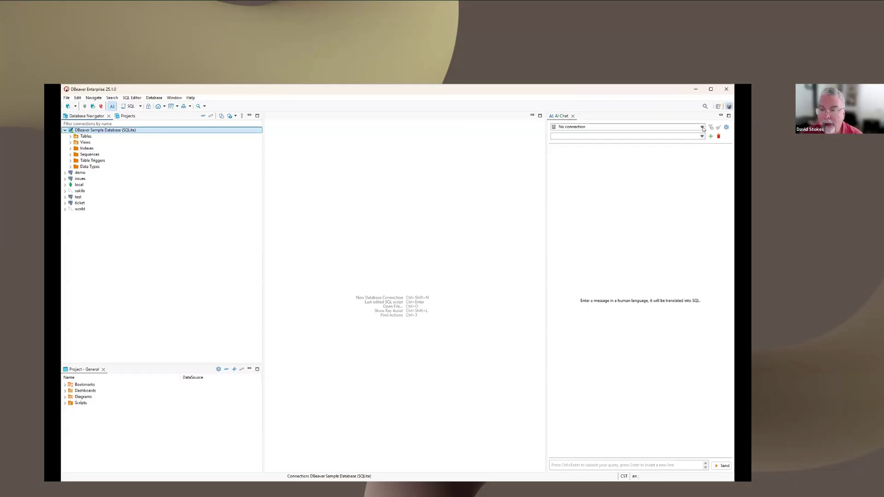
pyautogui.click(622, 137)
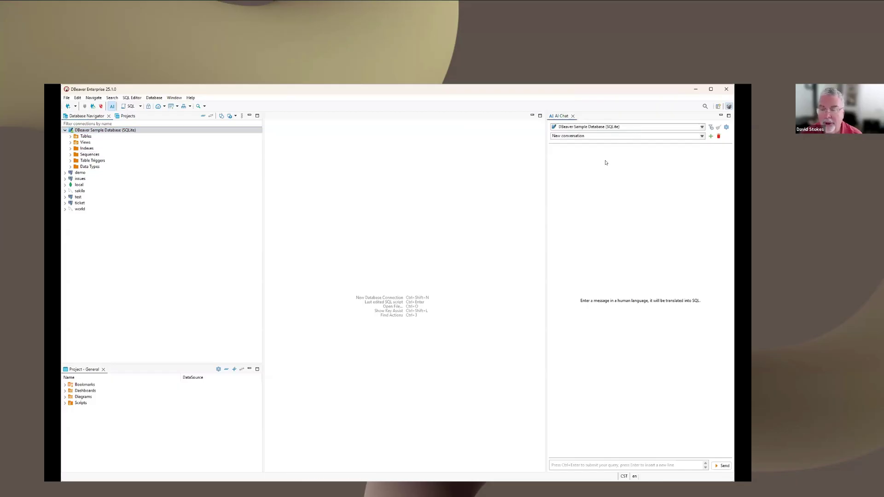
# Select the Album and Artist tables for the AI chat's custom completion scope, cancel the selection, and show the scope options again.
pyautogui.click(710, 127)
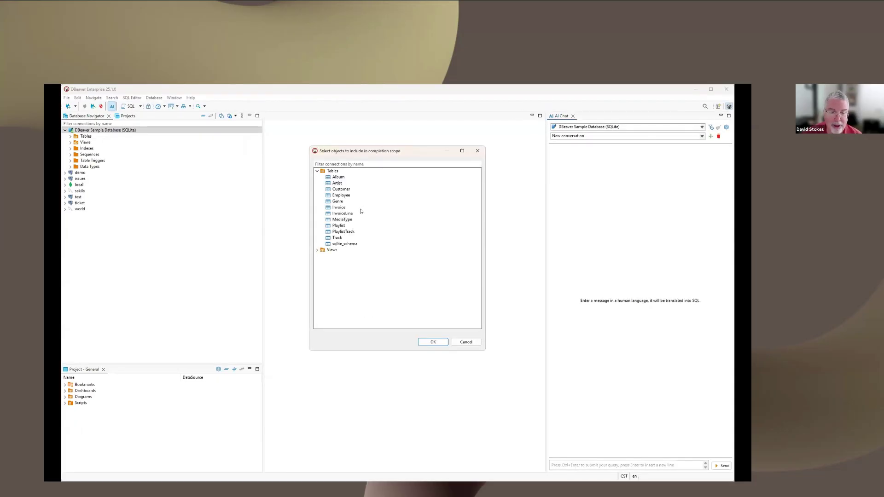
pyautogui.click(340, 178)
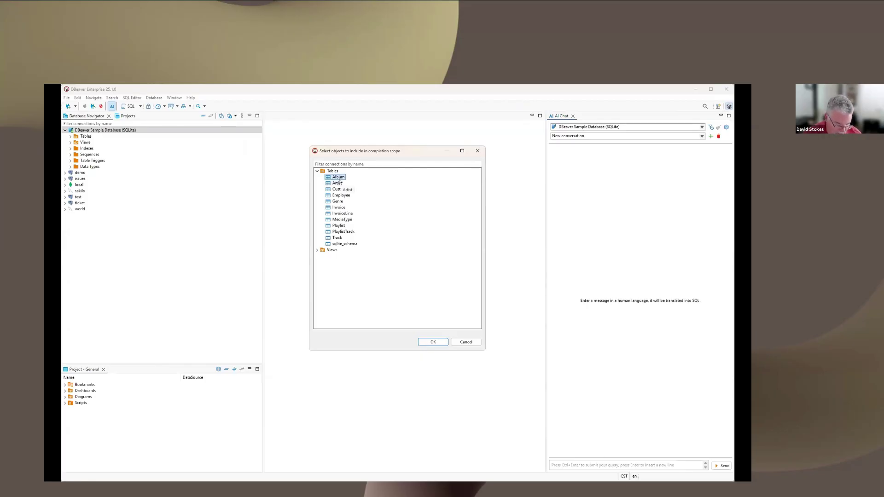
pyautogui.keyDown('ctrl'); pyautogui.click(339, 183); pyautogui.keyUp('ctrl')
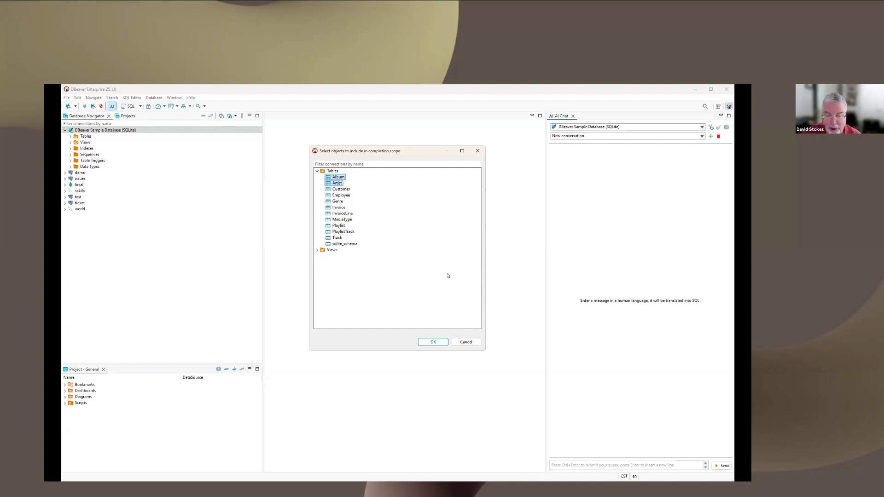
pyautogui.click(473, 341)
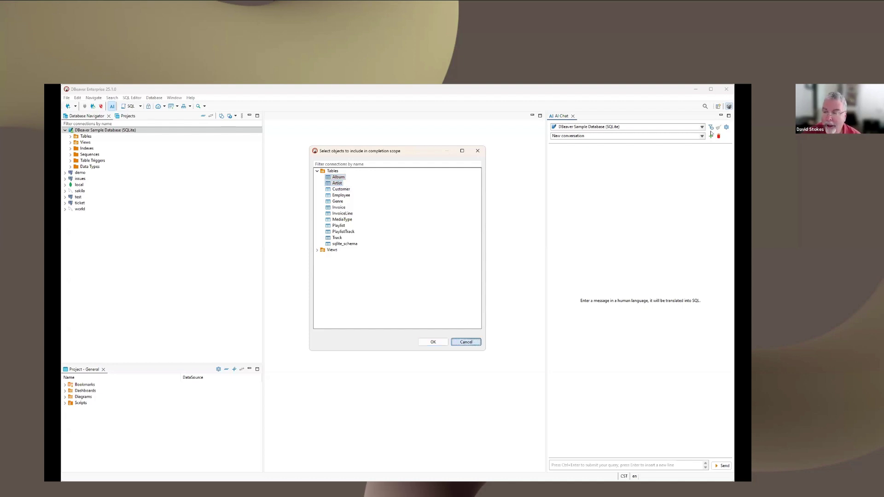
pyautogui.press('Escape')
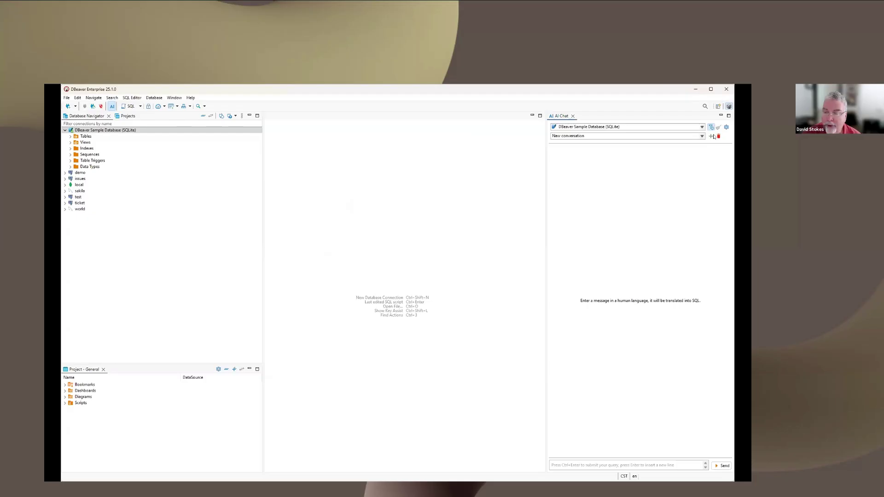
pyautogui.click(711, 127)
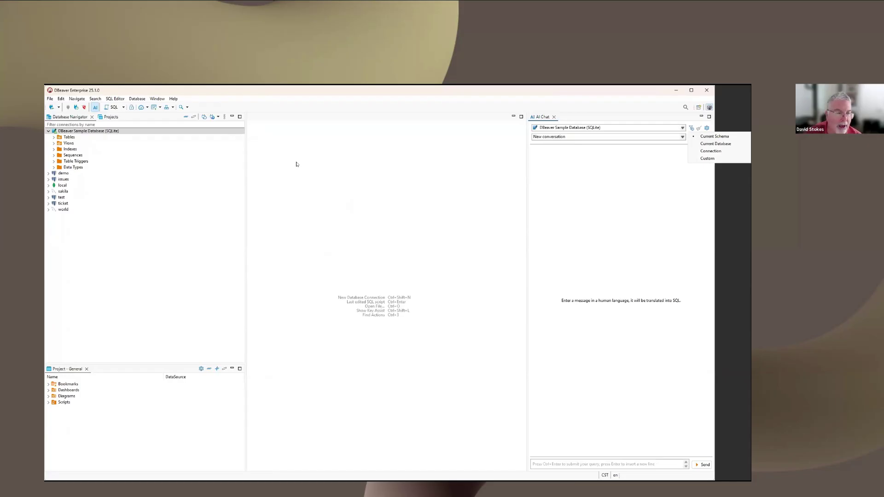
# Examine the sample database's entity diagram, highlighting the tables related through Invoice's InvoiceId and Track's TrackId.
pyautogui.click(55, 137)
pyautogui.doubleClick(81, 136)
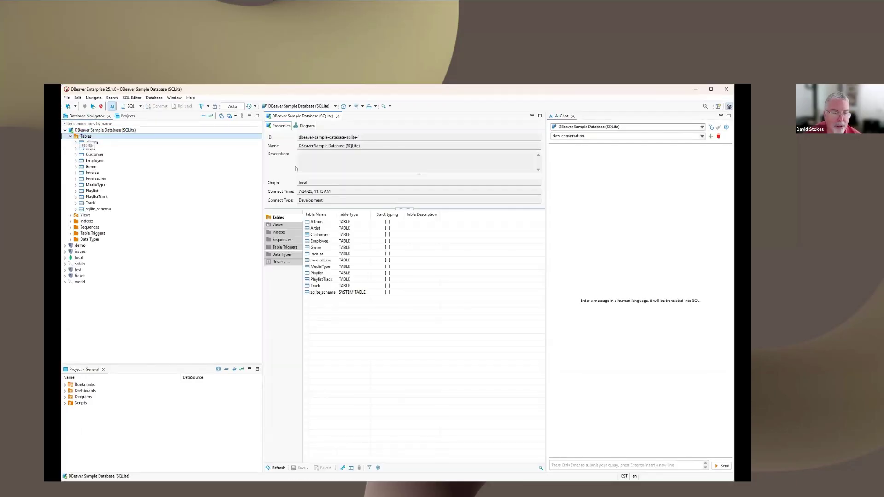
pyautogui.click(306, 125)
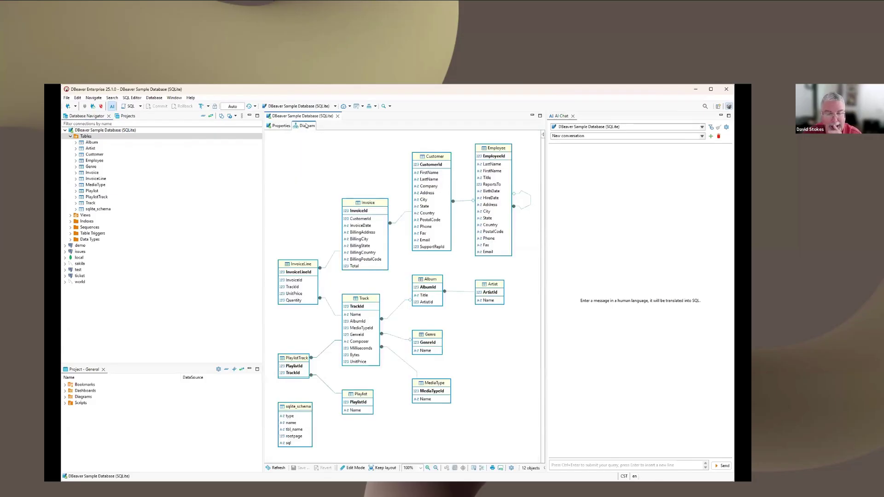
pyautogui.click(369, 211)
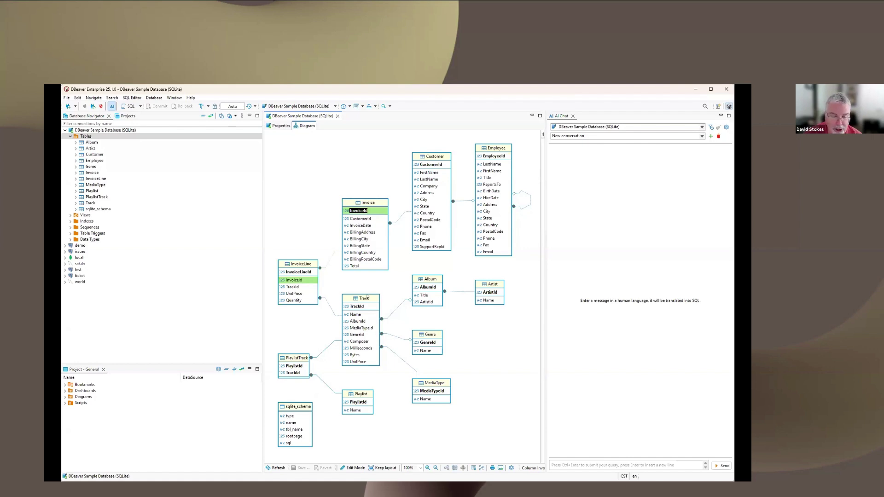
pyautogui.click(359, 307)
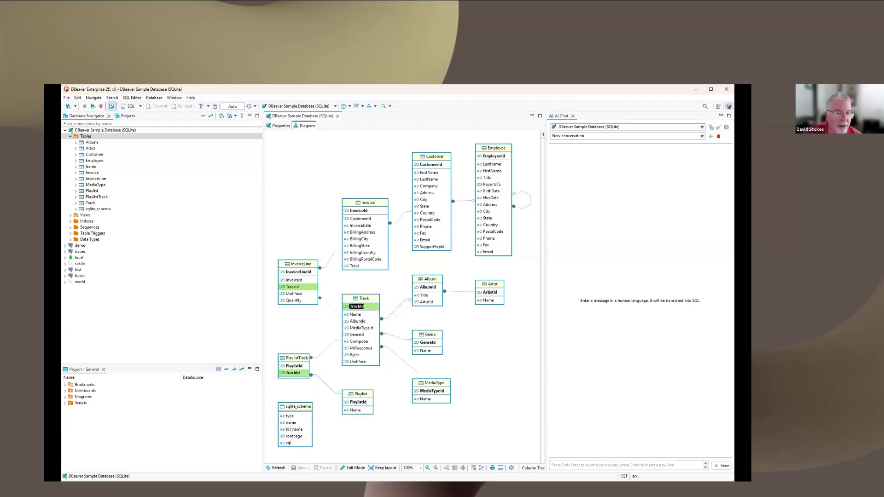
# Clear the workspace by closing the AI chat, the SQL script and the sample database's editor.
pyautogui.click(111, 106)
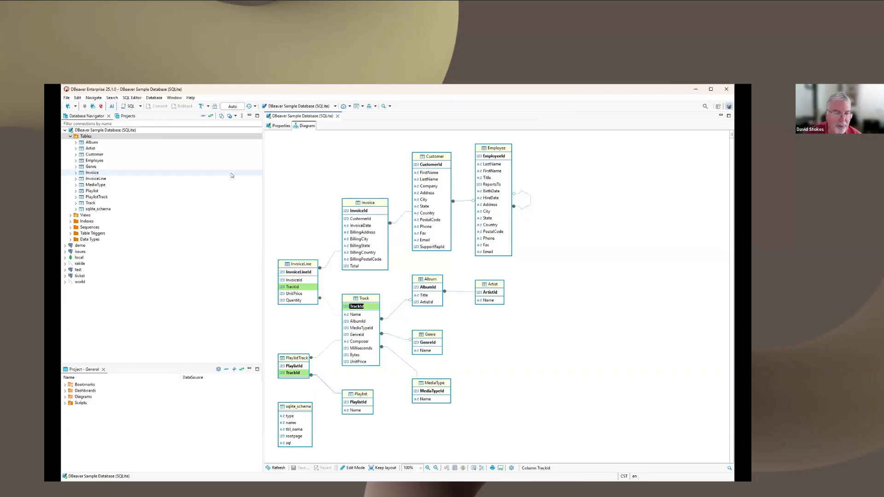
pyautogui.click(173, 137)
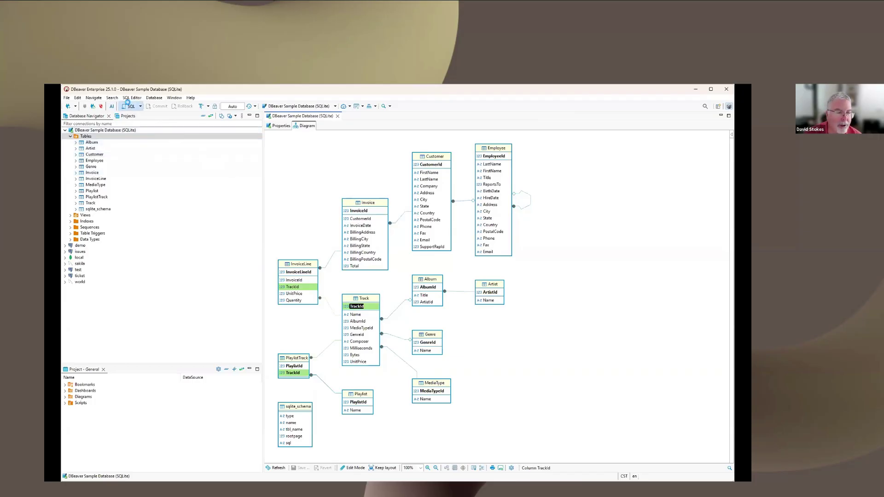
pyautogui.click(132, 104)
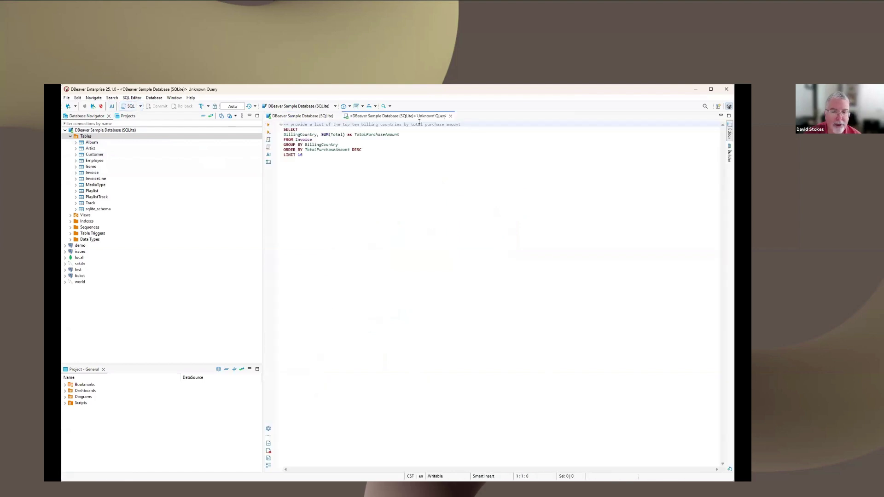
pyautogui.click(451, 116)
pyautogui.click(339, 116)
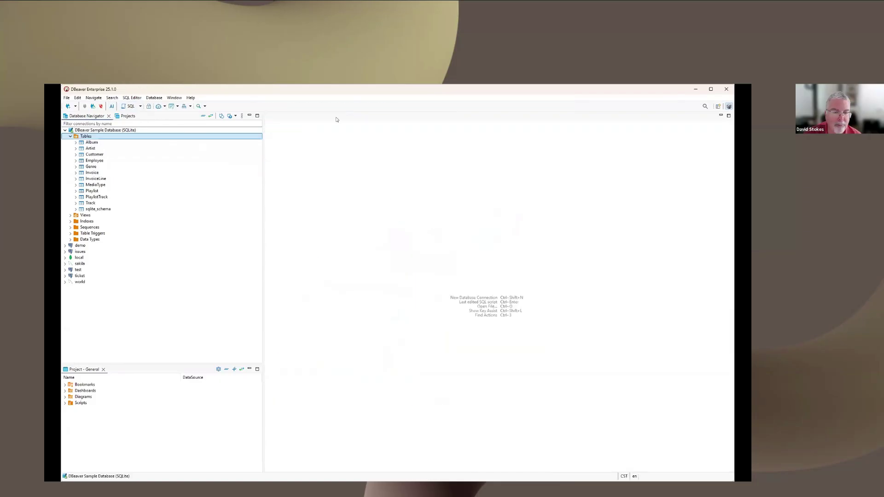
# Open the sample database's SQL script and delete its existing top-ten billing countries query.
pyautogui.click(130, 106)
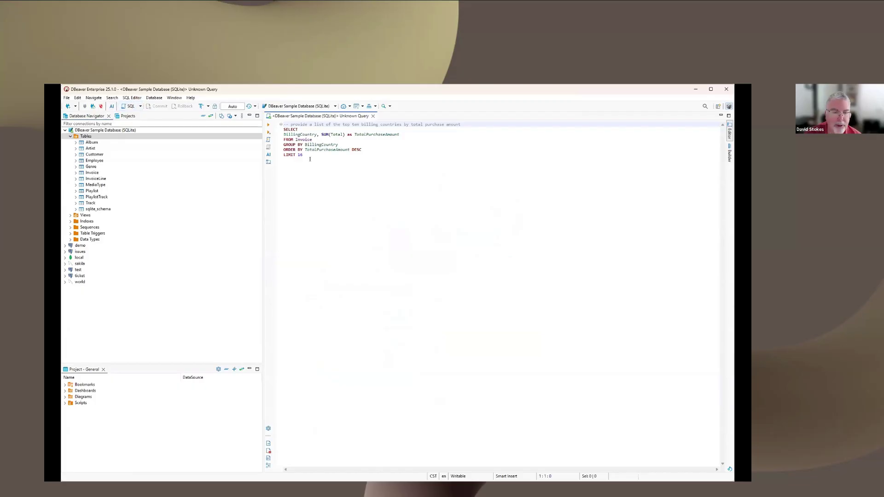
pyautogui.moveTo(309, 159); pyautogui.dragTo(273, 125)
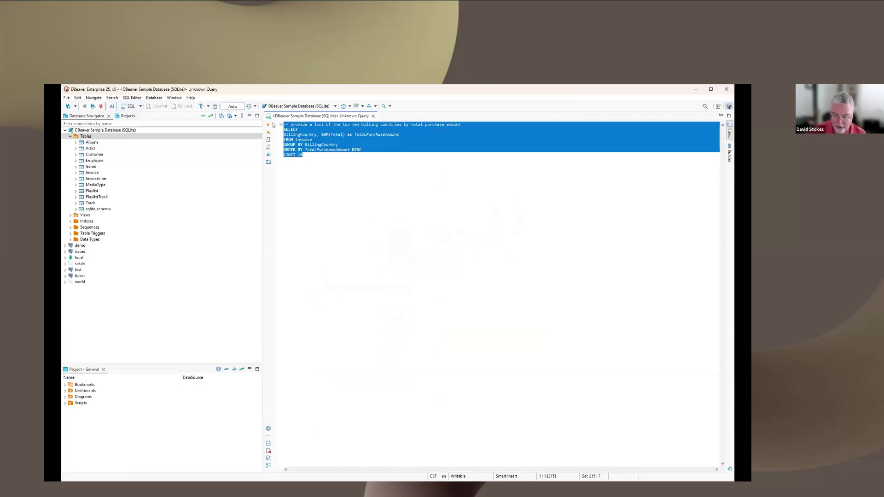
pyautogui.press('Delete')
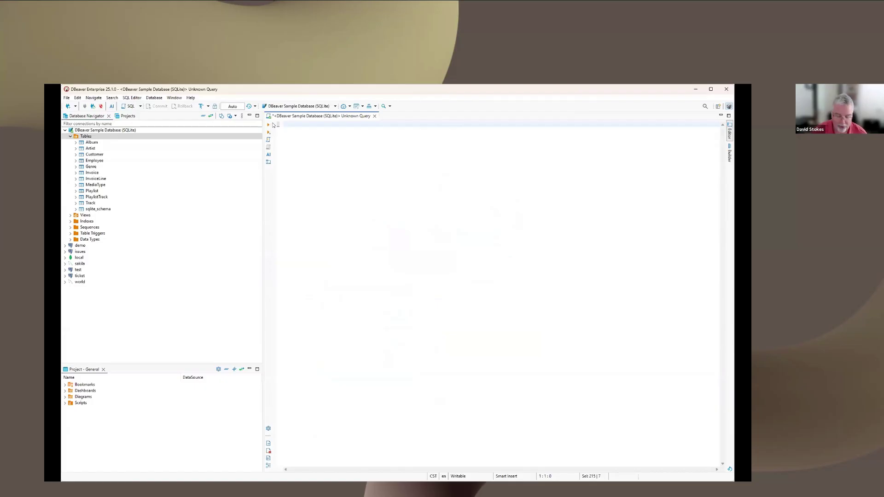
pyautogui.write('@')
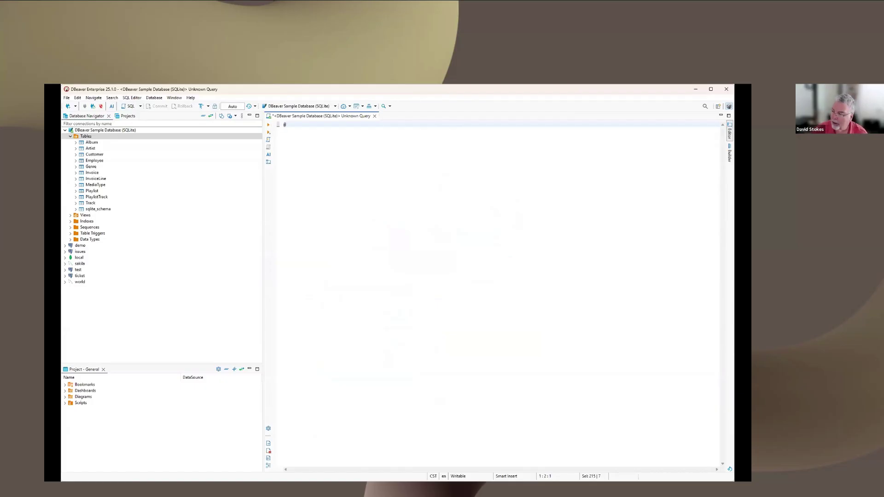
pyautogui.write('ai')
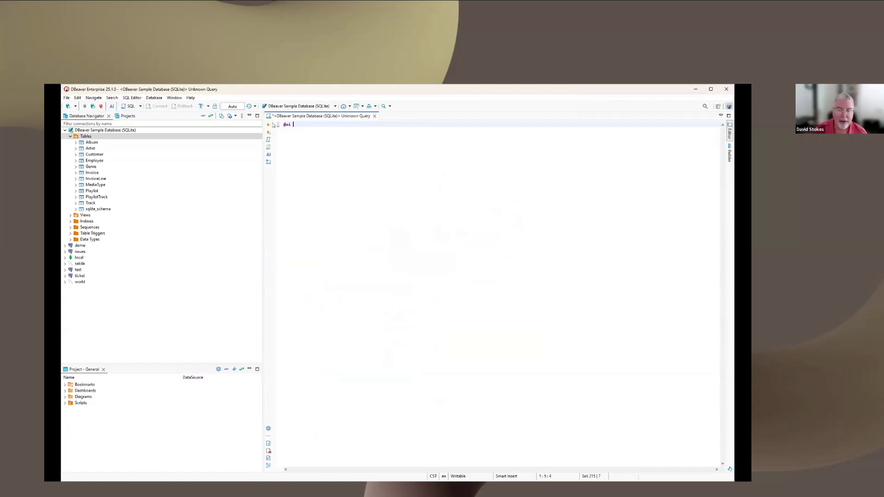
pyautogui.write(' sh')
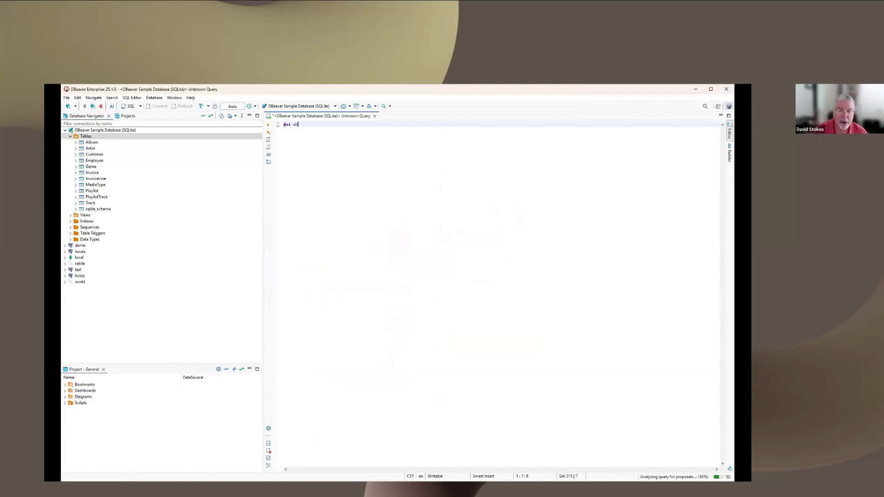
pyautogui.write('ow all the ')
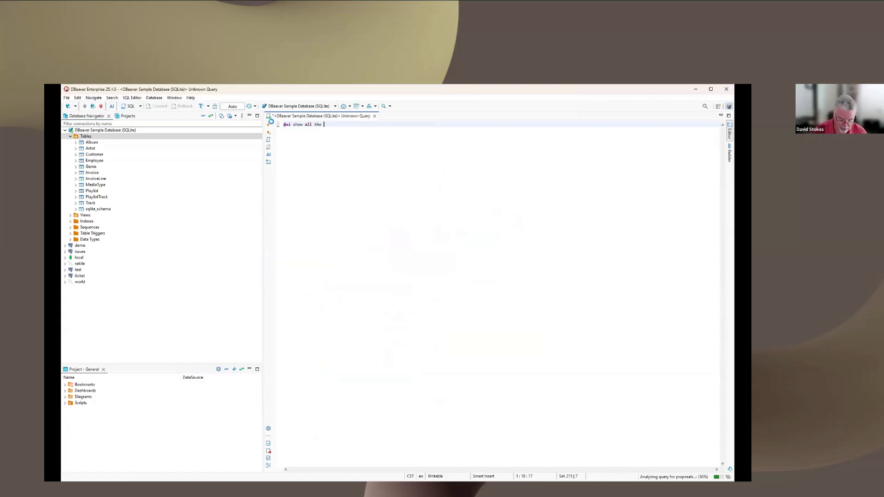
pyautogui.write('customers ')
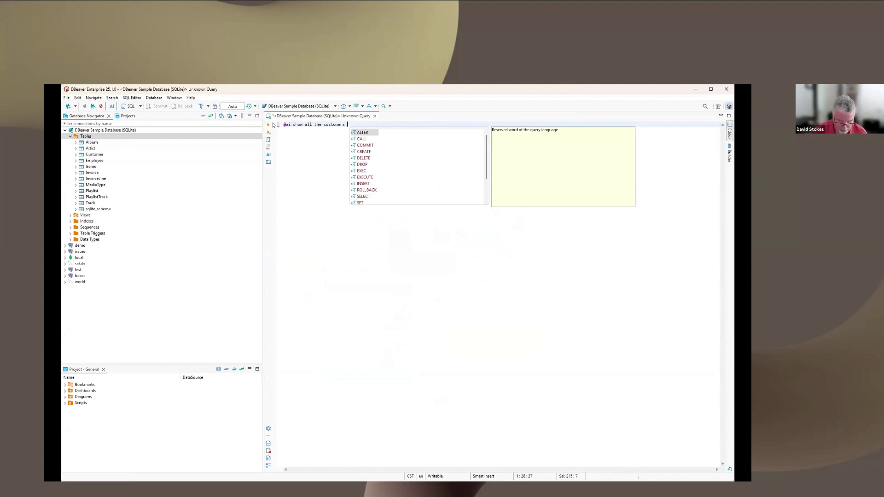
pyautogui.write('from New ')
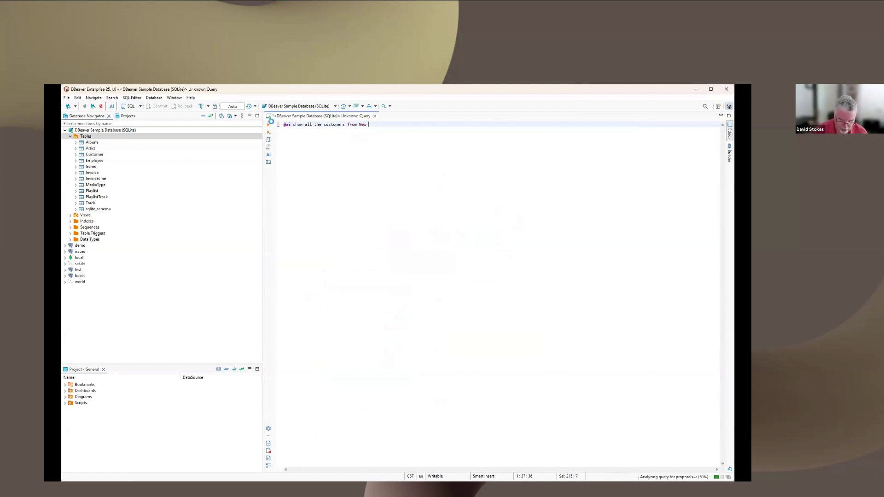
pyautogui.write('York')
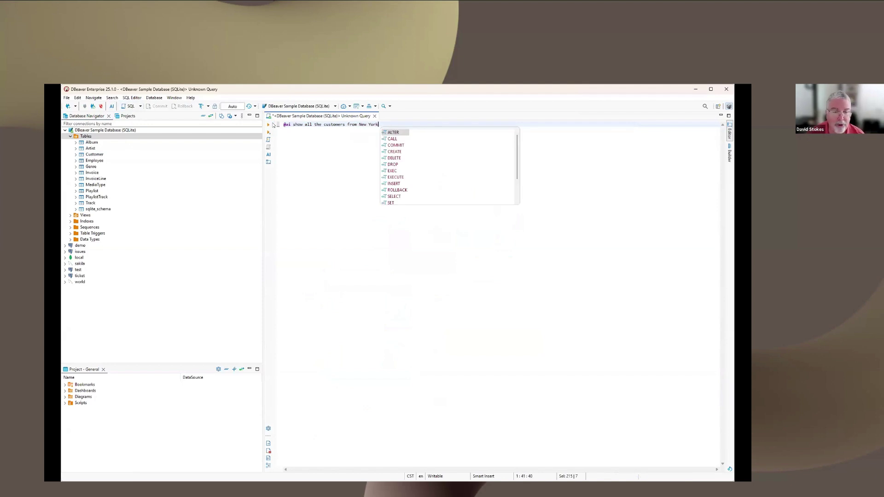
pyautogui.click(344, 152)
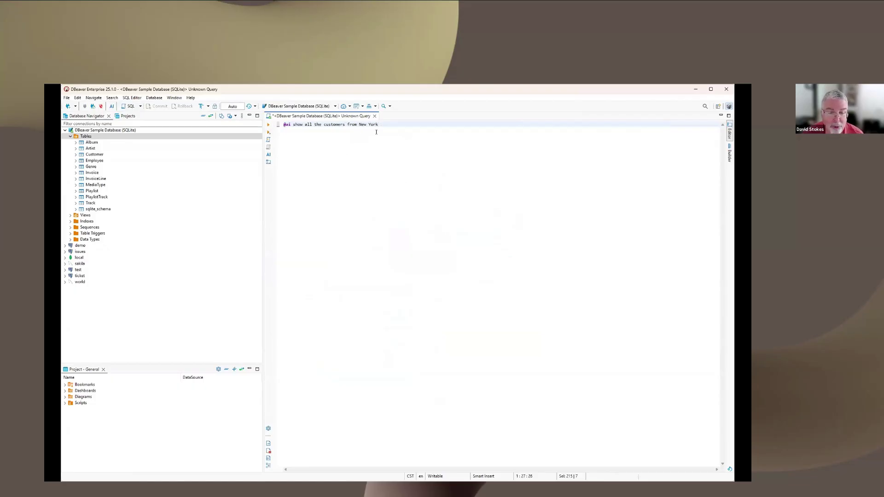
pyautogui.click(267, 125)
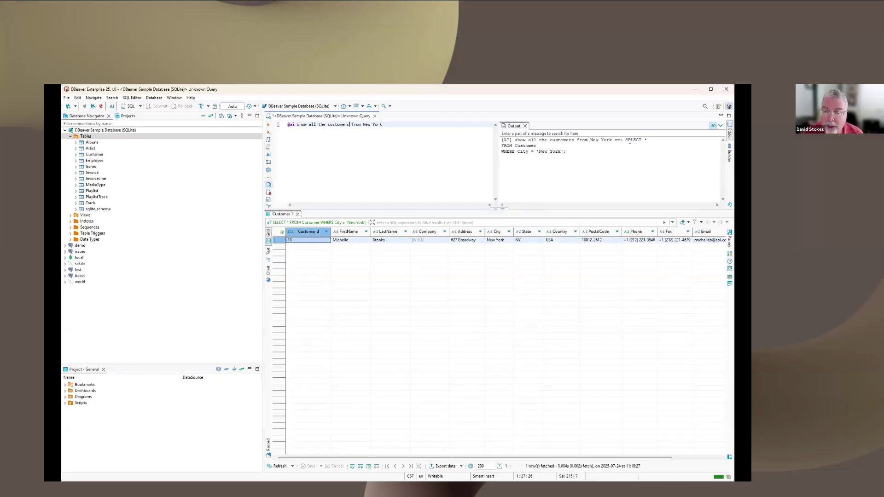
pyautogui.moveTo(625, 141); pyautogui.dragTo(630, 152)
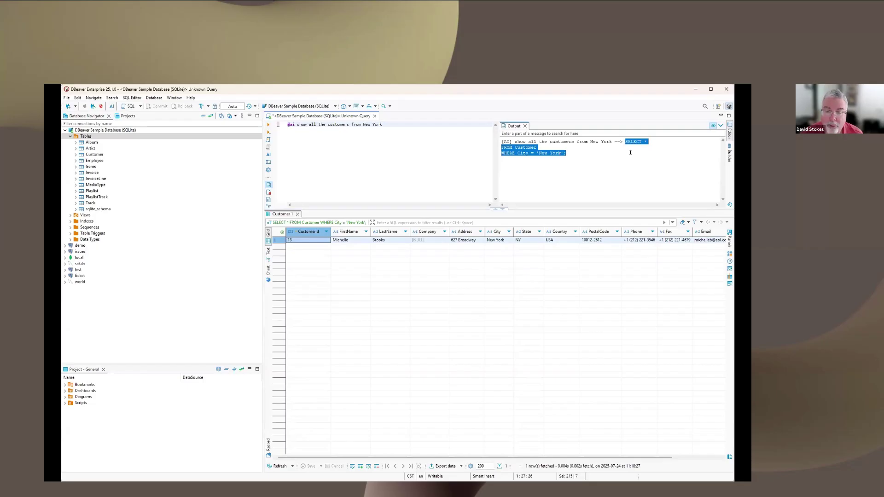
pyautogui.click(401, 240)
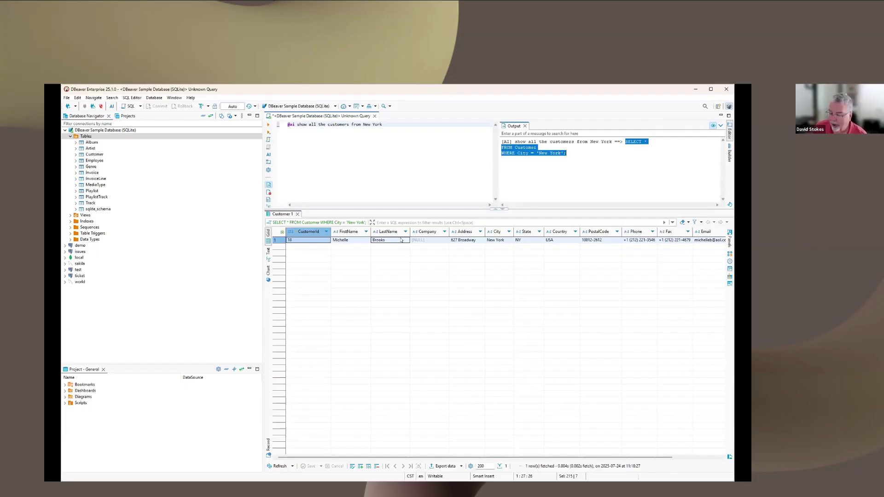
# Extend the script's AI prompt with "or Paris" and run it again.
pyautogui.click(406, 125)
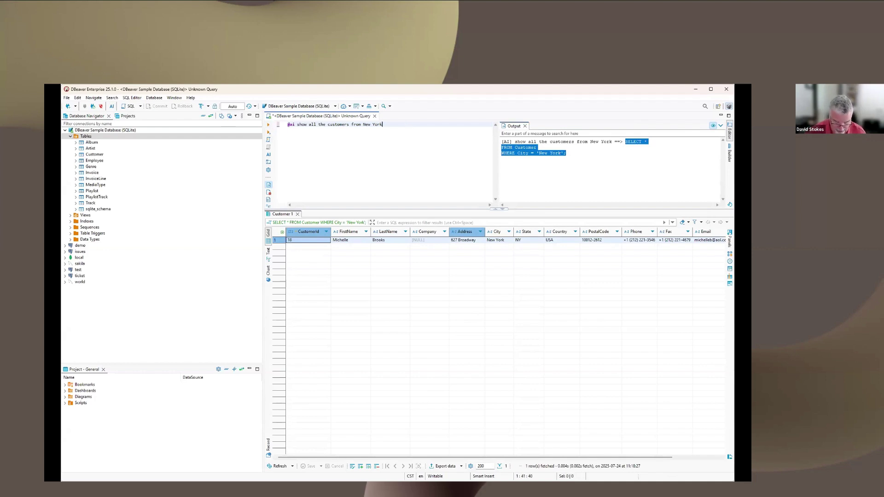
pyautogui.write('or Par')
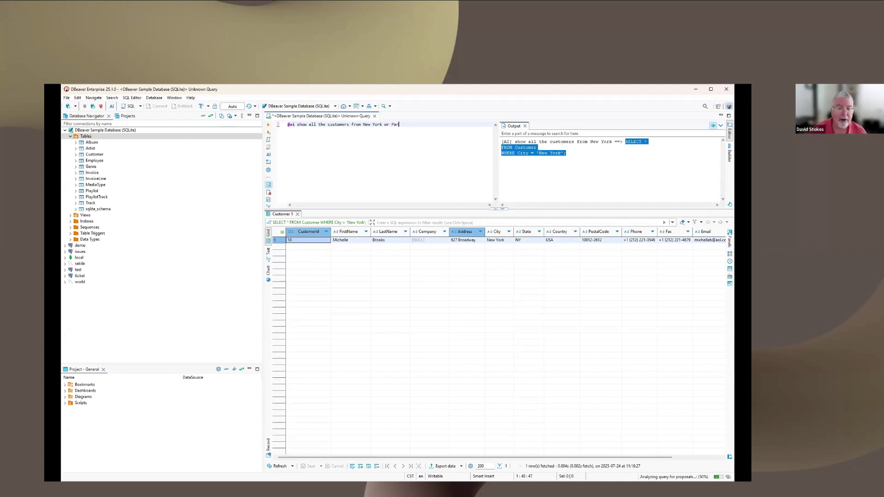
pyautogui.write('is')
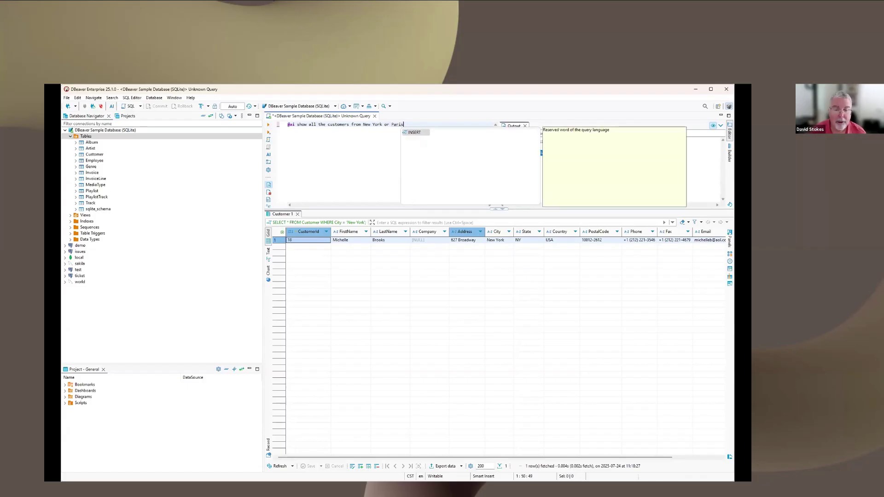
pyautogui.click(377, 149)
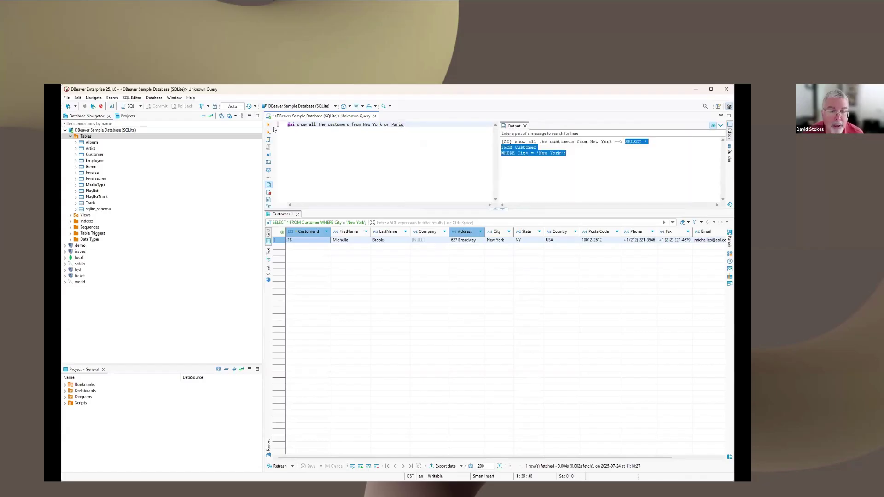
pyautogui.click(269, 125)
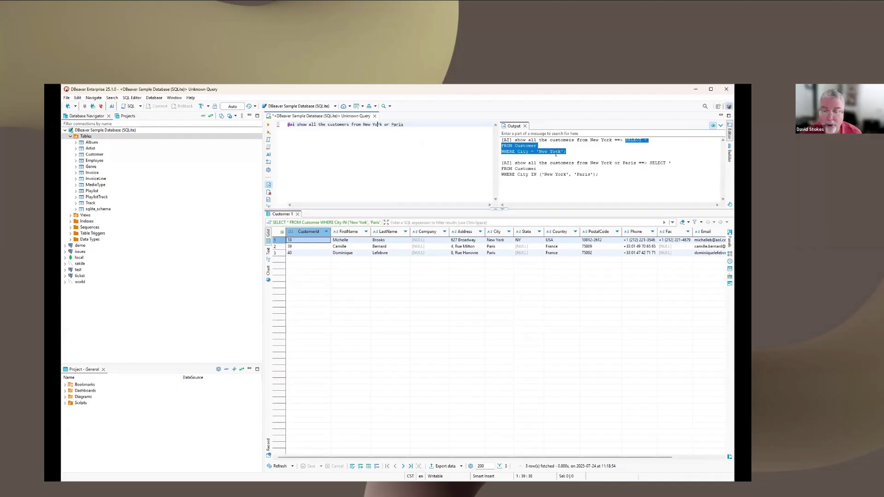
# Highlight the generated WHERE clause for New York and Paris, and close the output panel.
pyautogui.moveTo(501, 175); pyautogui.dragTo(604, 176)
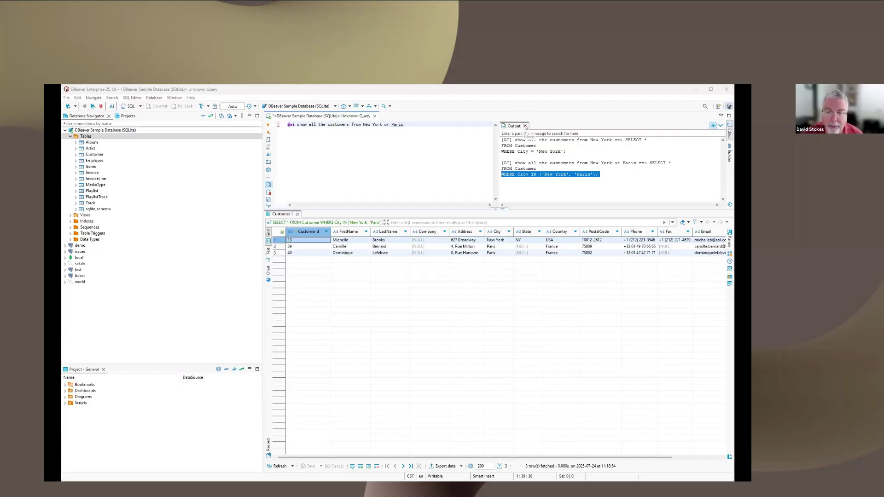
pyautogui.click(525, 127)
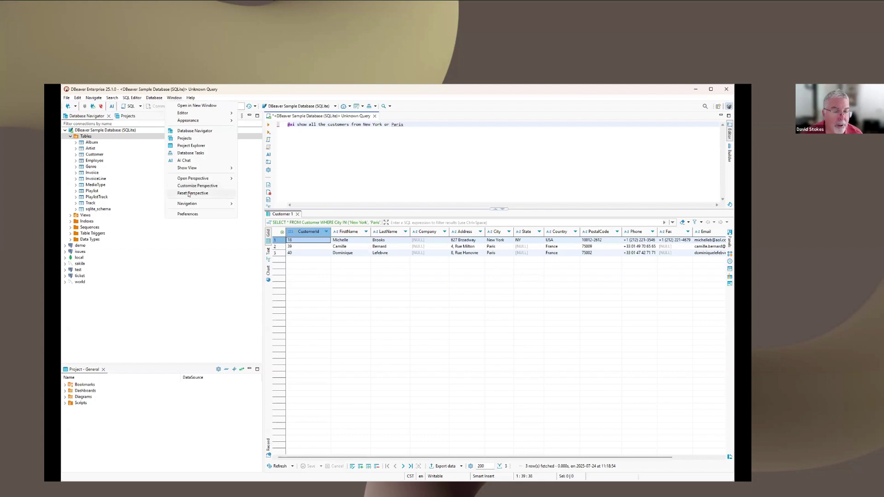
pyautogui.click(188, 194)
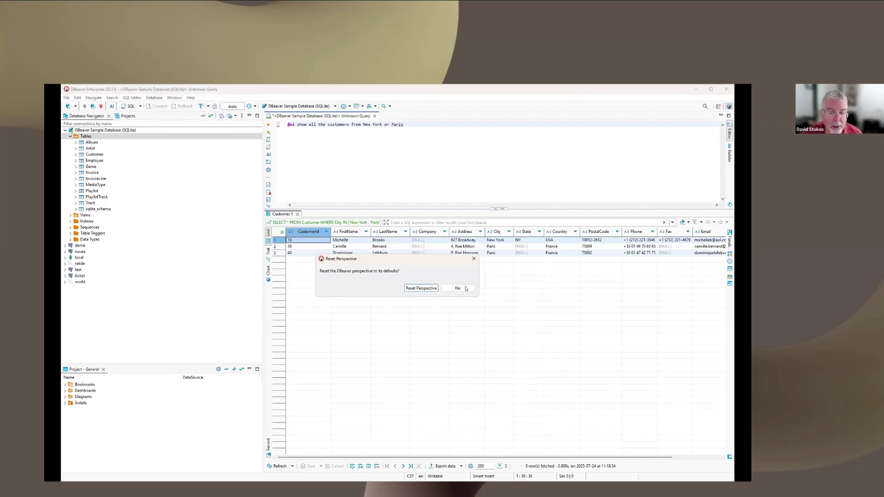
pyautogui.press('Escape')
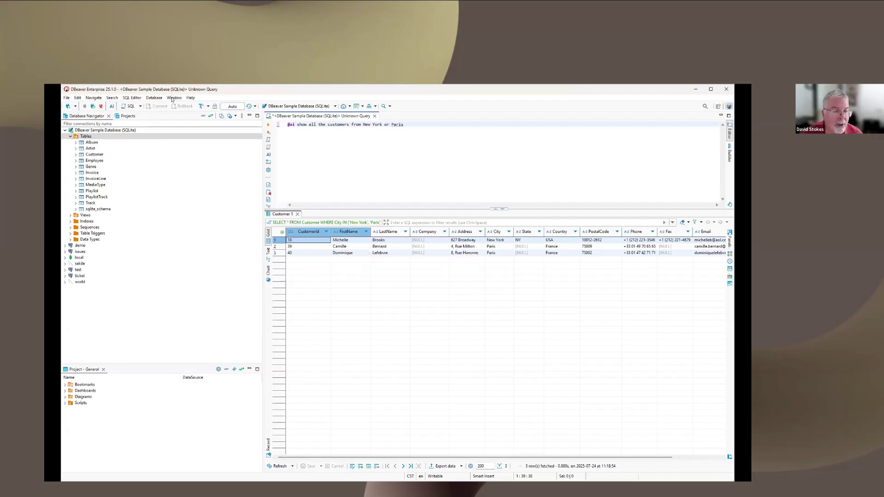
pyautogui.click(174, 98)
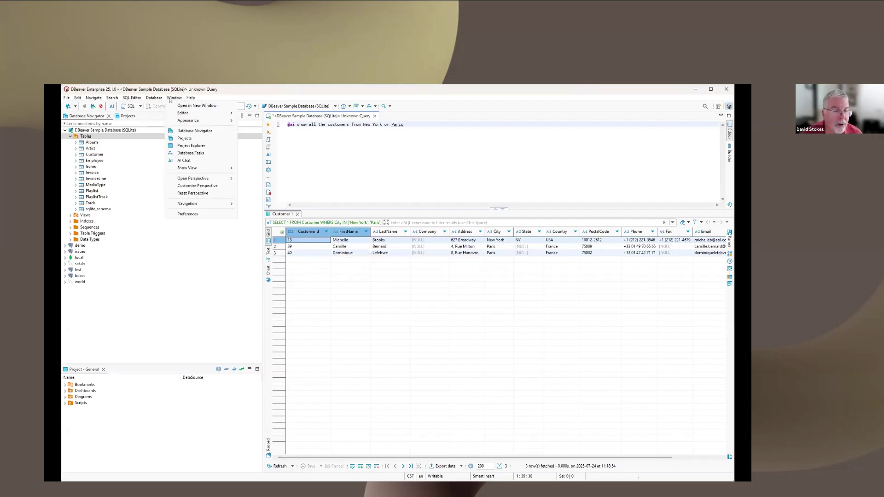
pyautogui.click(201, 186)
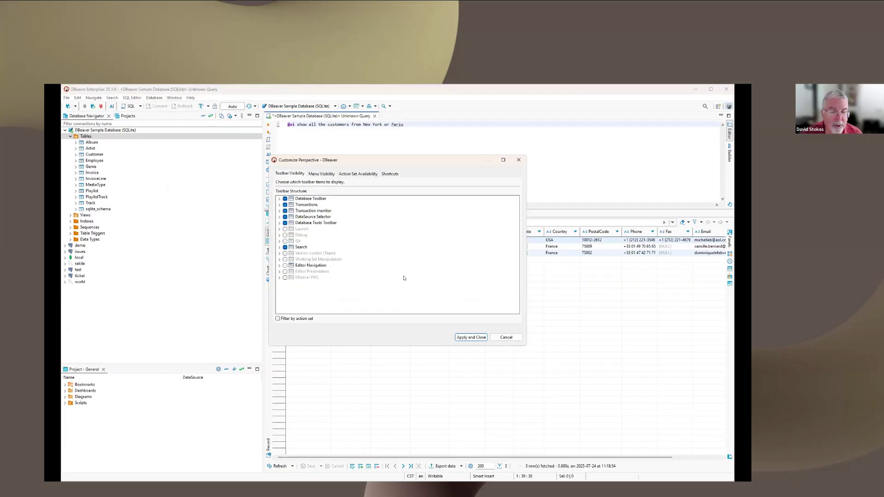
pyautogui.click(508, 337)
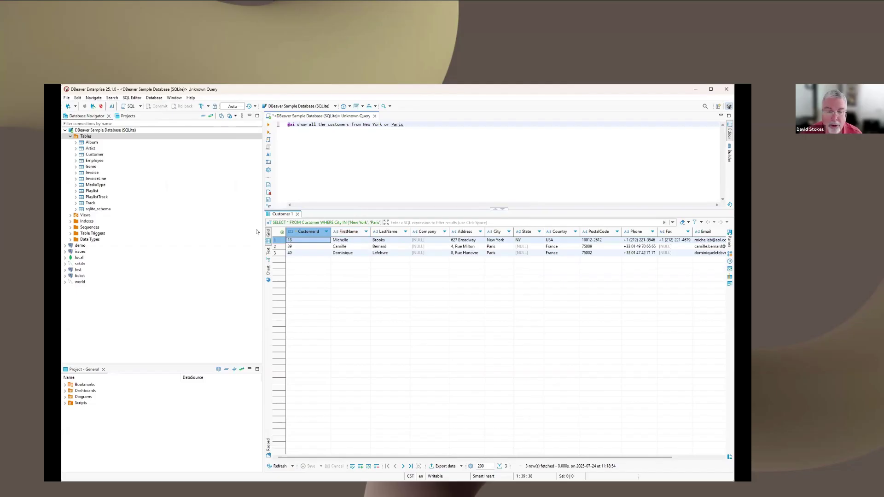
pyautogui.moveTo(281, 214); pyautogui.dragTo(593, 118)
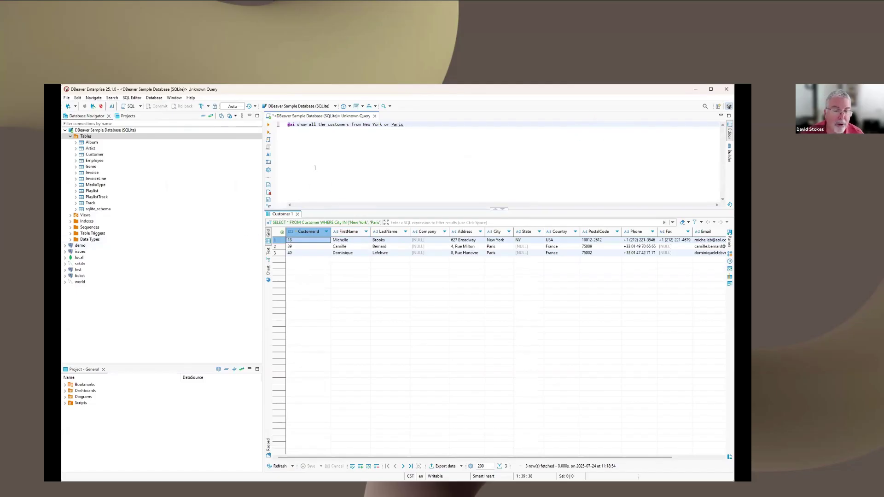
# Ask the AI chat "Show all the customer records and their invoice" and put the generated query into the SQL script.
pyautogui.click(111, 106)
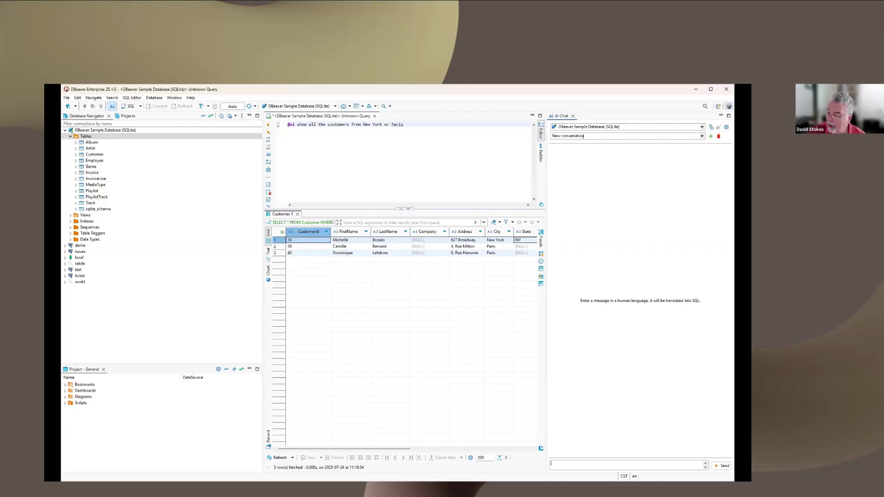
pyautogui.click(561, 462)
pyautogui.write('Show ')
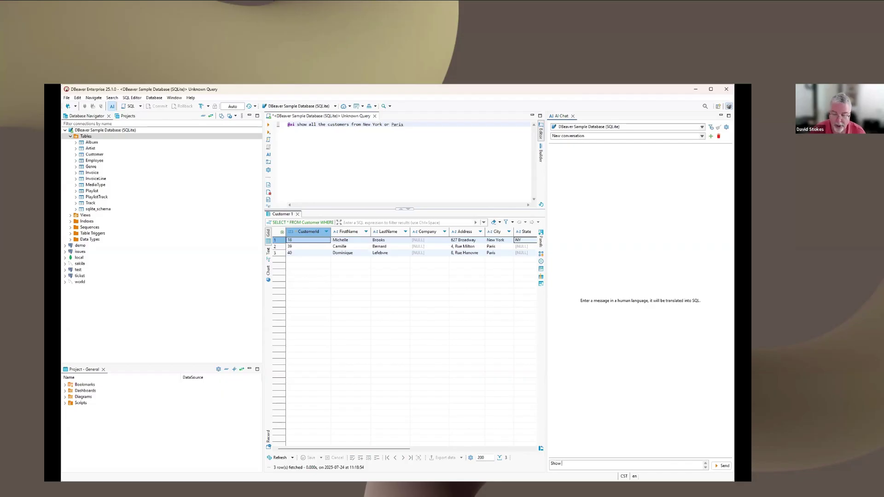
pyautogui.write('all the customer records')
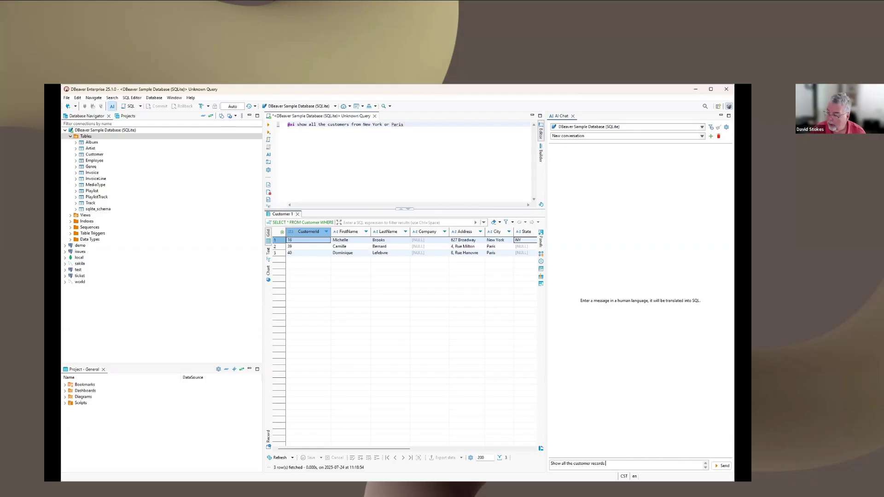
pyautogui.write(' and the')
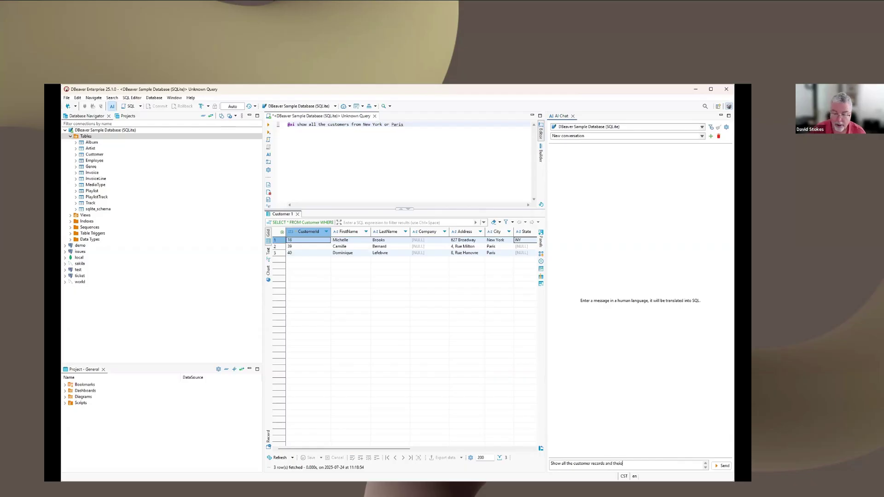
pyautogui.write('io')
pyautogui.press('BackSpace')
pyautogui.write('r inv')
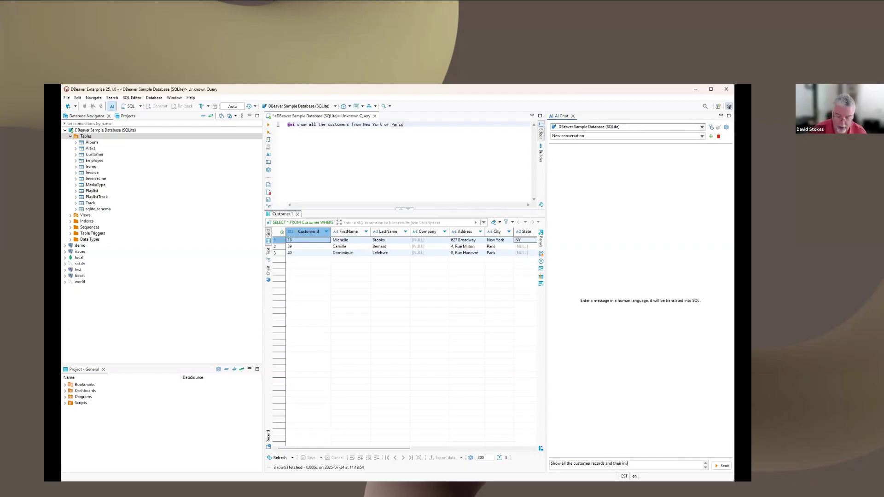
pyautogui.write('oice')
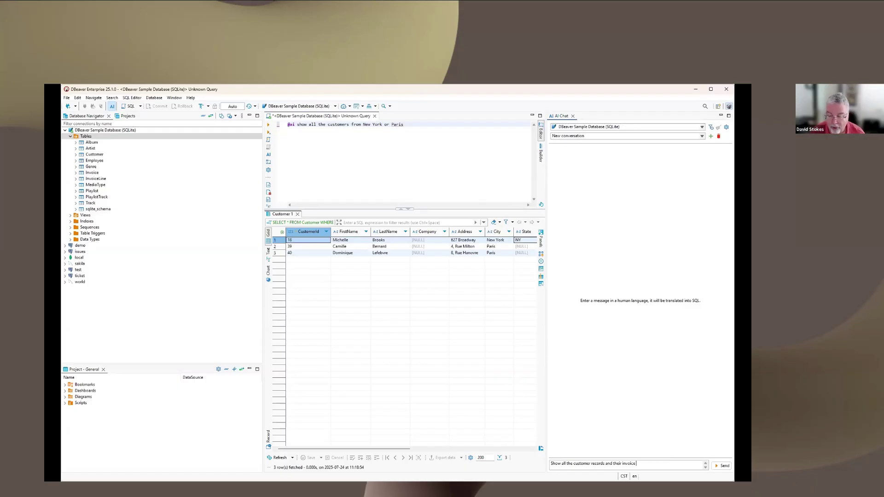
pyautogui.click(718, 466)
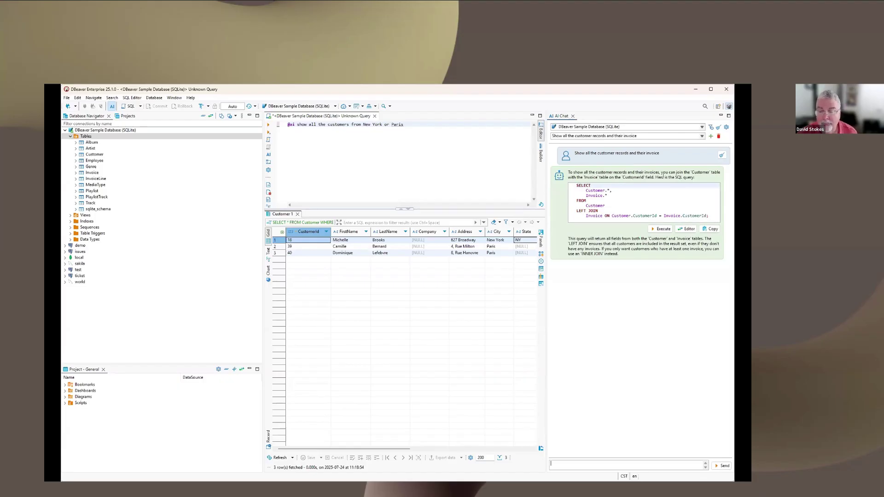
pyautogui.click(687, 229)
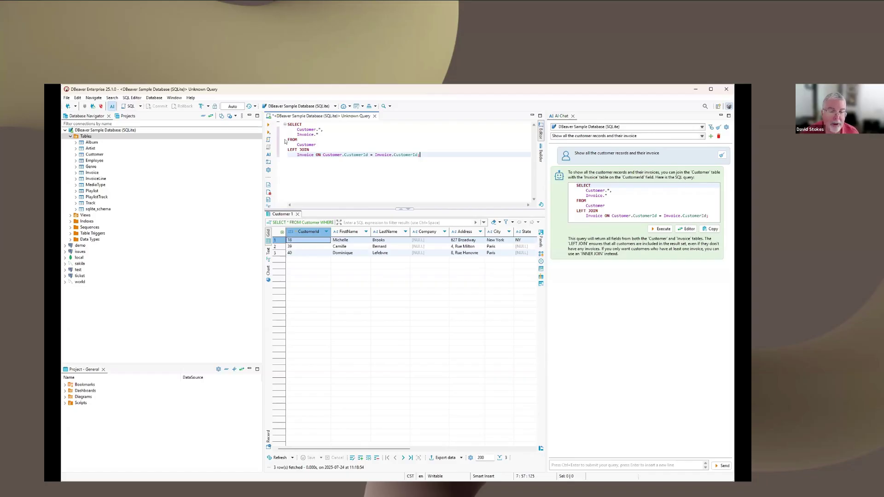
# Execute the generated customer and invoice join query from the AI chat and select a cell in the results.
pyautogui.click(661, 229)
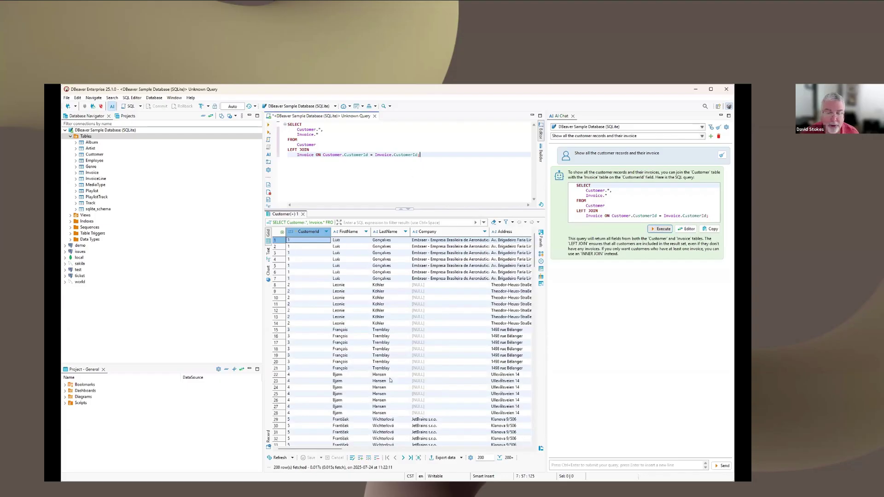
pyautogui.click(432, 335)
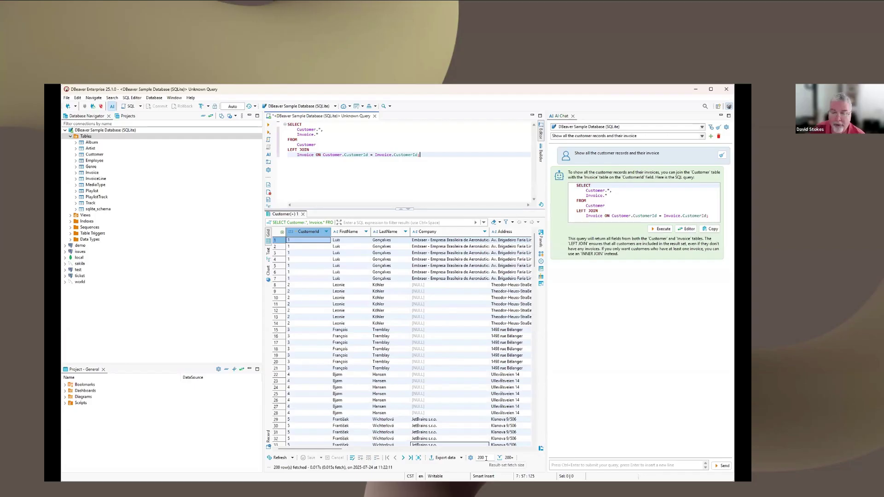
# Ask the AI chat "Display only the first name, last name, and email for the customers" and execute the generated query.
pyautogui.click(562, 465)
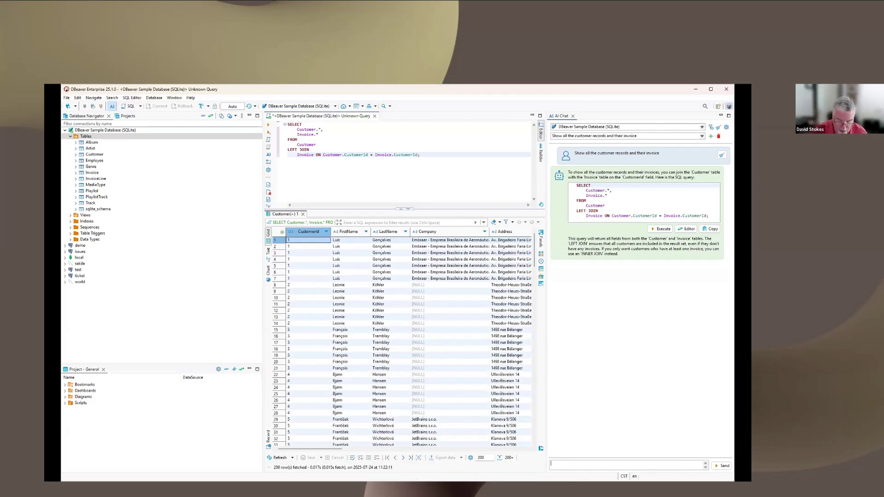
pyautogui.write('Dispaly')
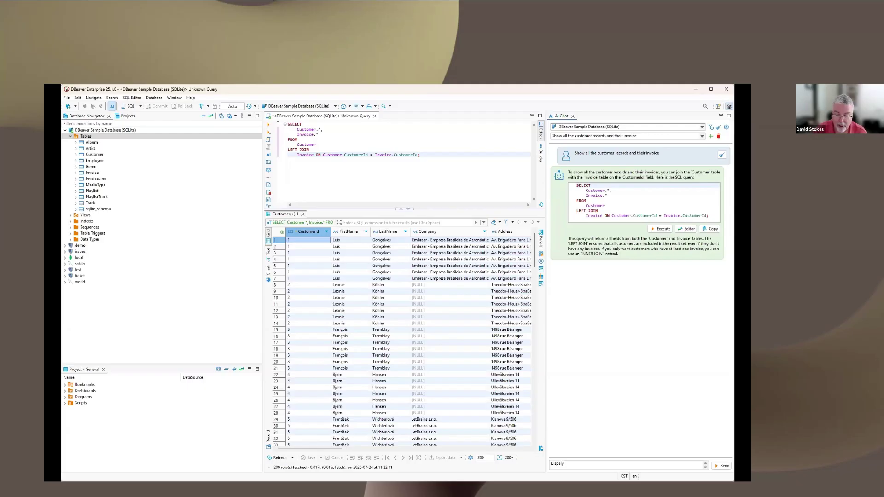
pyautogui.press('BackSpace')
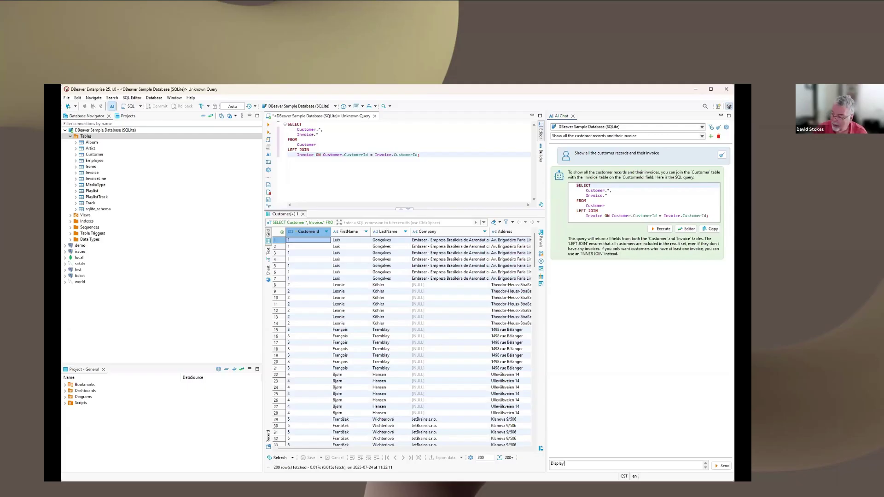
pyautogui.write('lay only t')
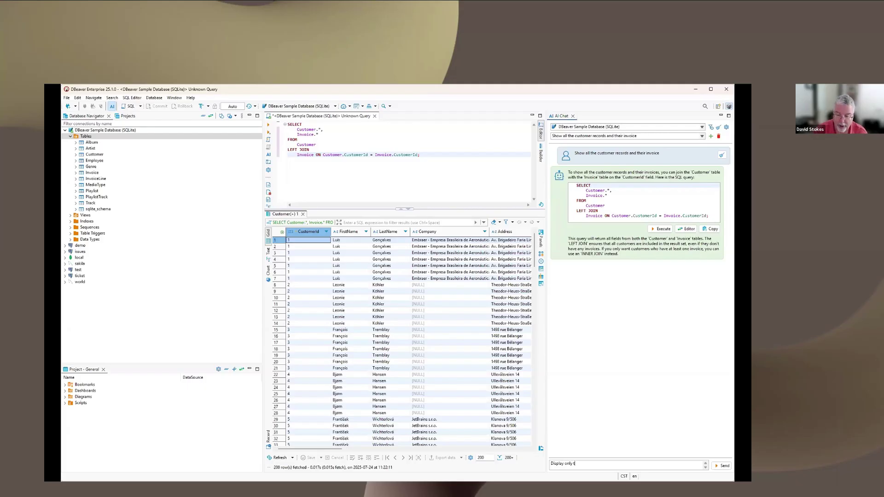
pyautogui.write('he first ')
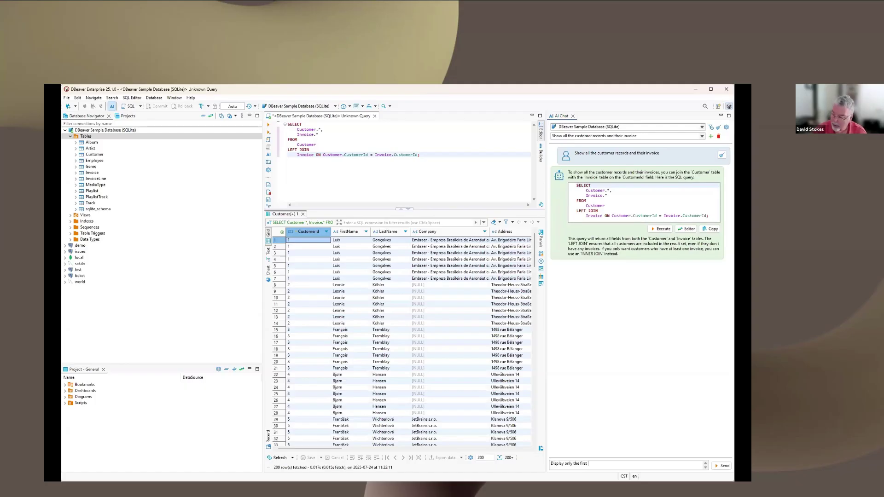
pyautogui.write('name, last name')
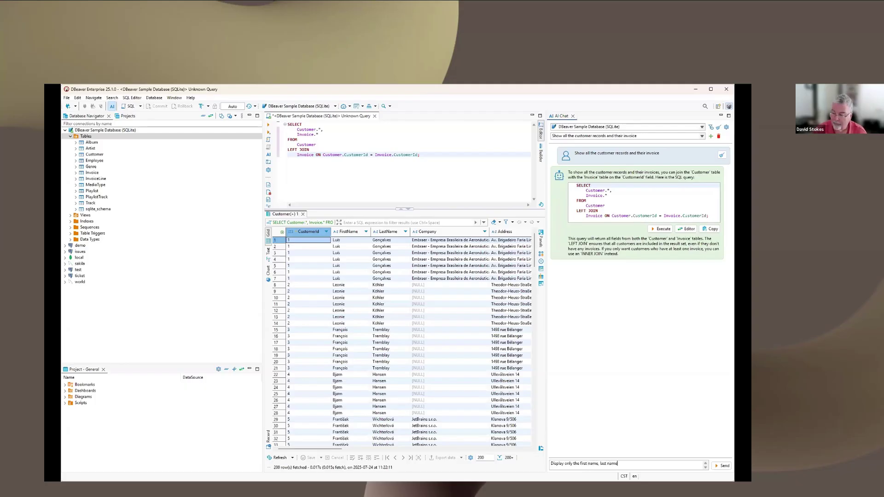
pyautogui.write(', and email')
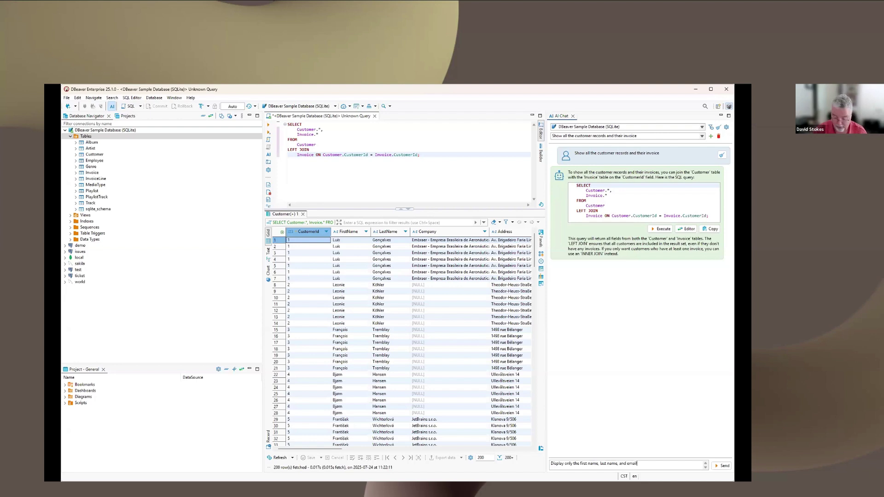
pyautogui.write(' for the c')
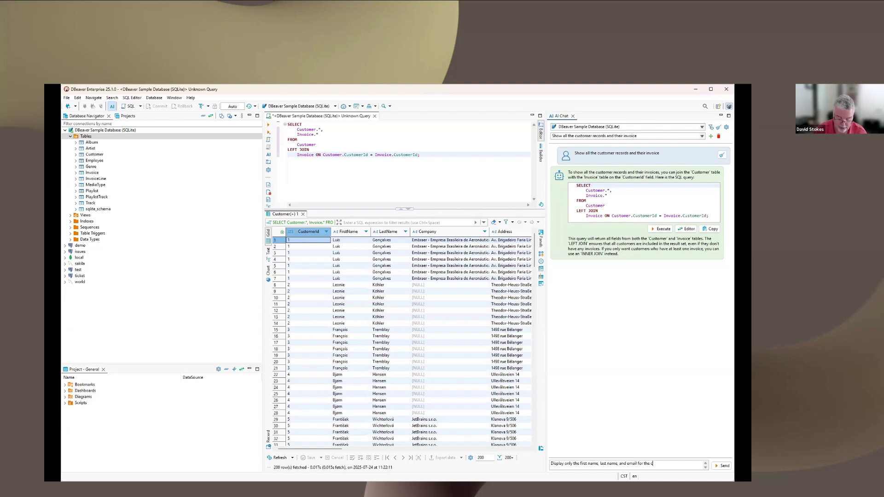
pyautogui.write('ustomers')
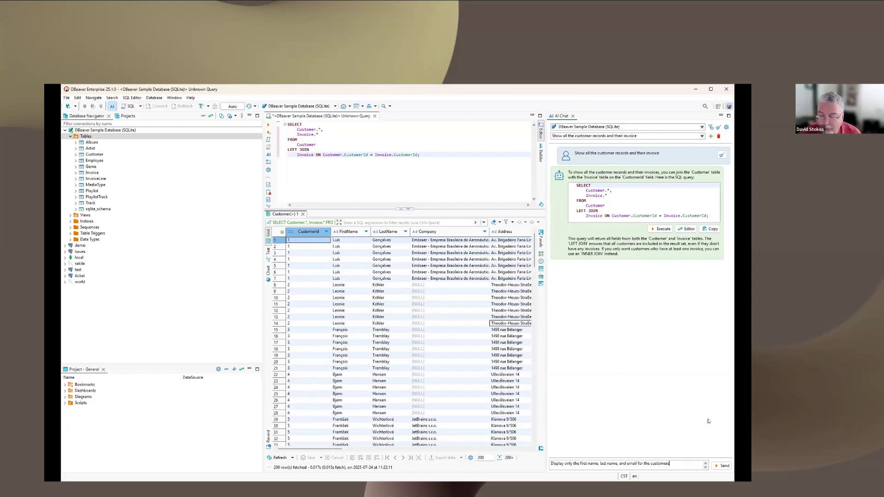
pyautogui.click(721, 466)
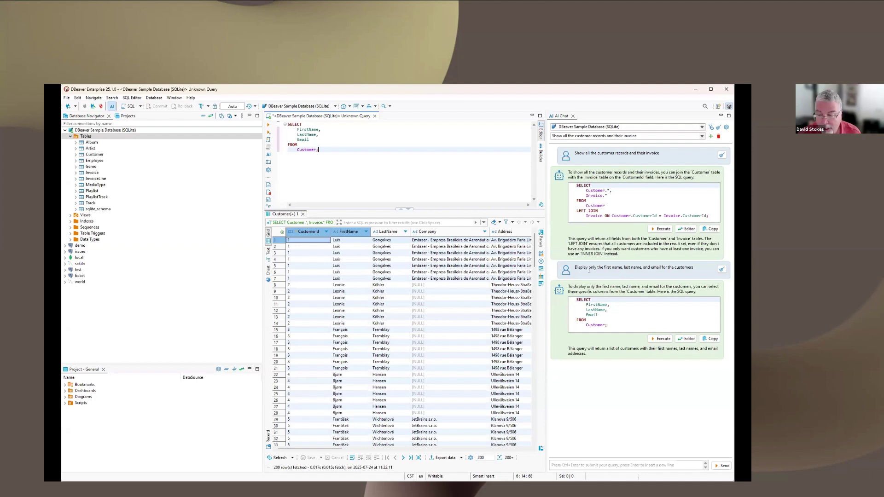
pyautogui.click(665, 339)
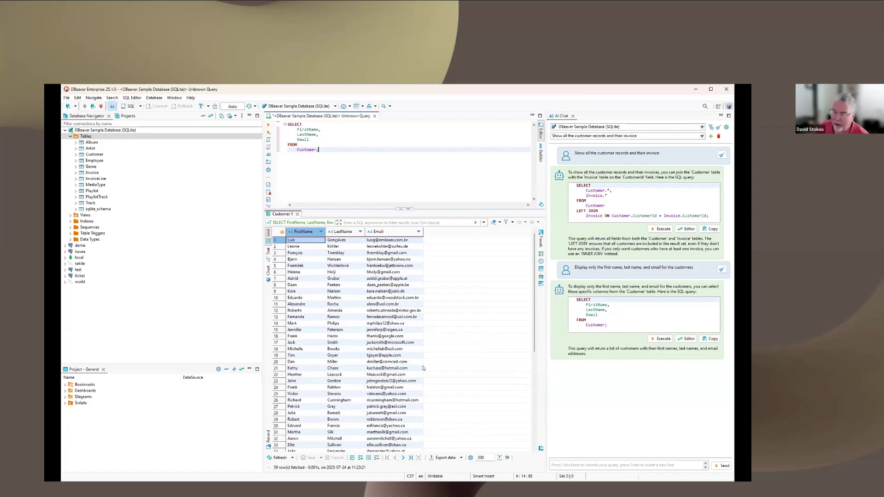
pyautogui.click(399, 349)
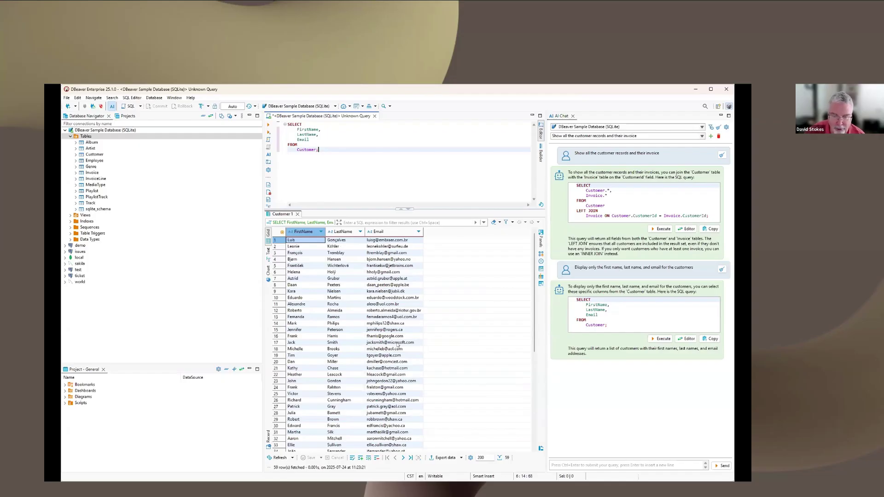
# Ask the AI chat "select only customers from Austria".
pyautogui.click(586, 464)
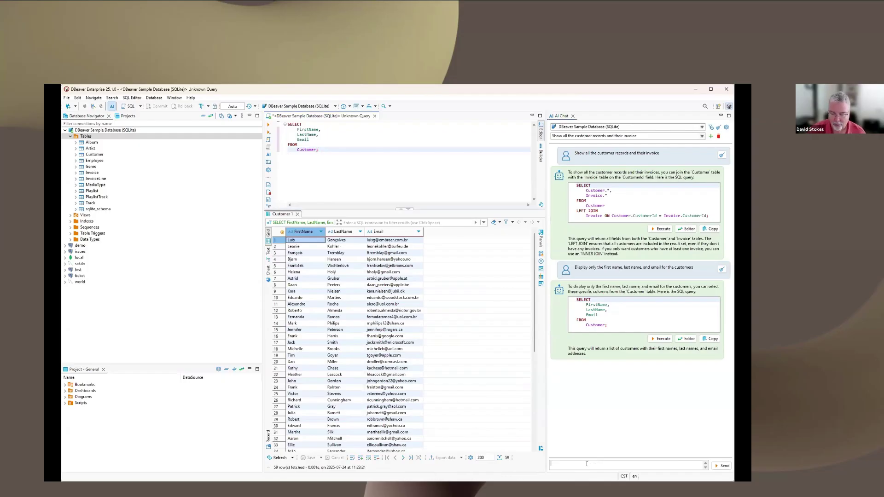
pyautogui.write('select')
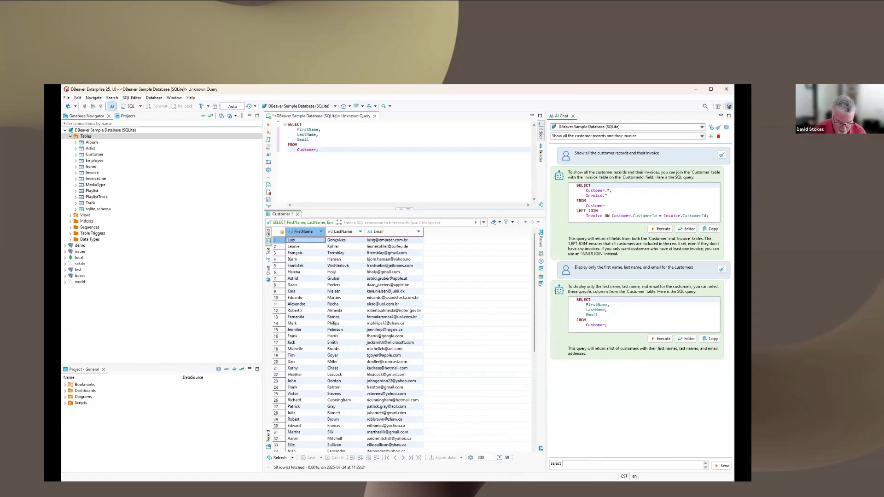
pyautogui.write(' from Aust')
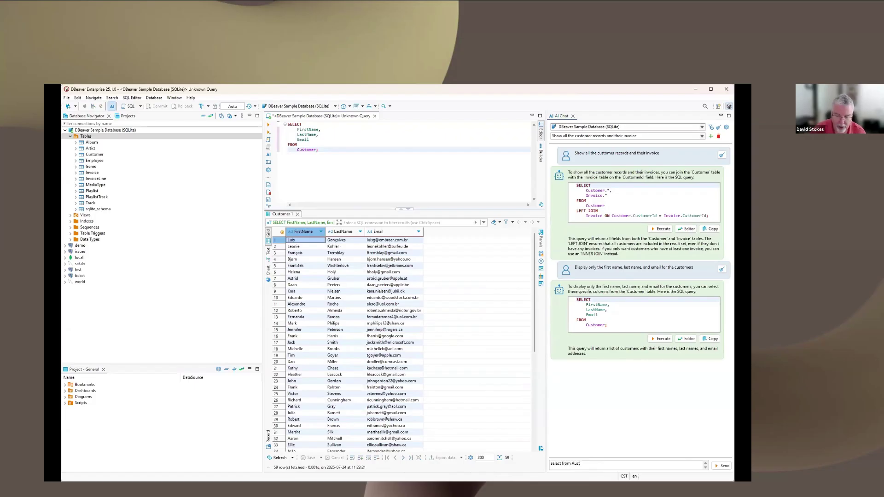
pyautogui.write('ia')
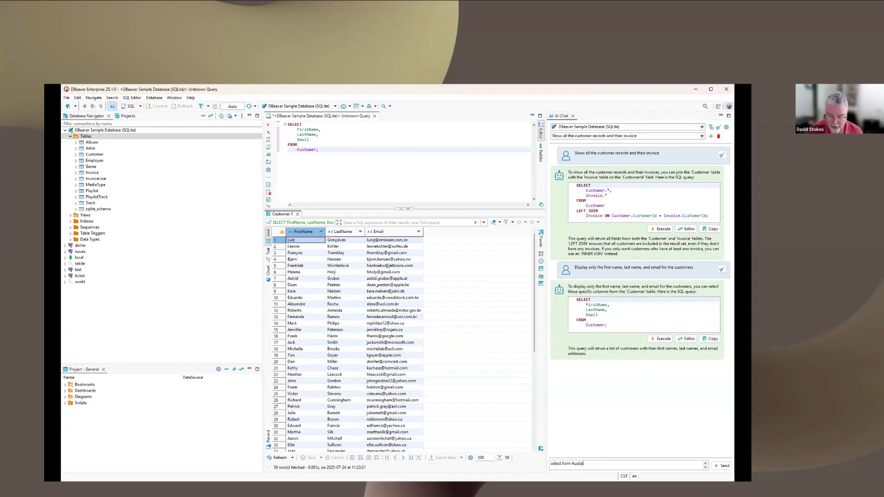
pyautogui.press('BackSpace')
pyautogui.press('BackSpace')
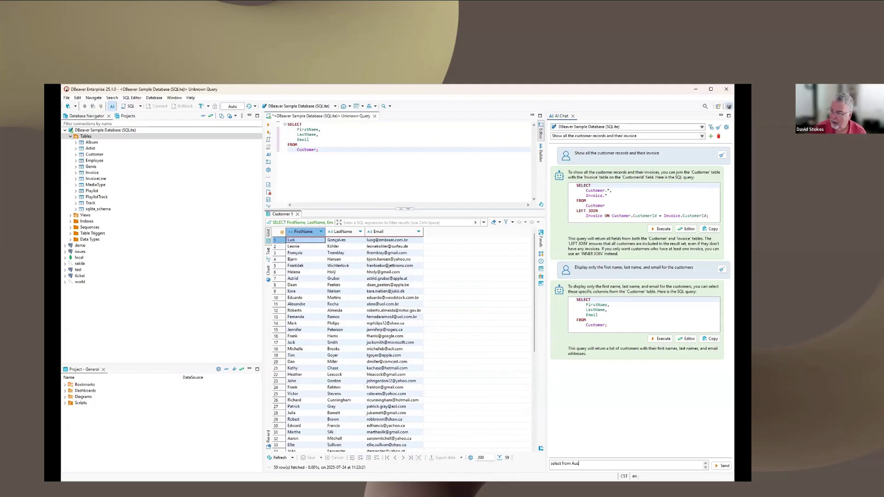
pyautogui.press('BackSpace')
pyautogui.press('BackSpace')
pyautogui.press('BackSpace')
pyautogui.press('BackSpace')
pyautogui.press('BackSpace')
pyautogui.press('BackSpace')
pyautogui.press('BackSpace')
pyautogui.press('BackSpace')
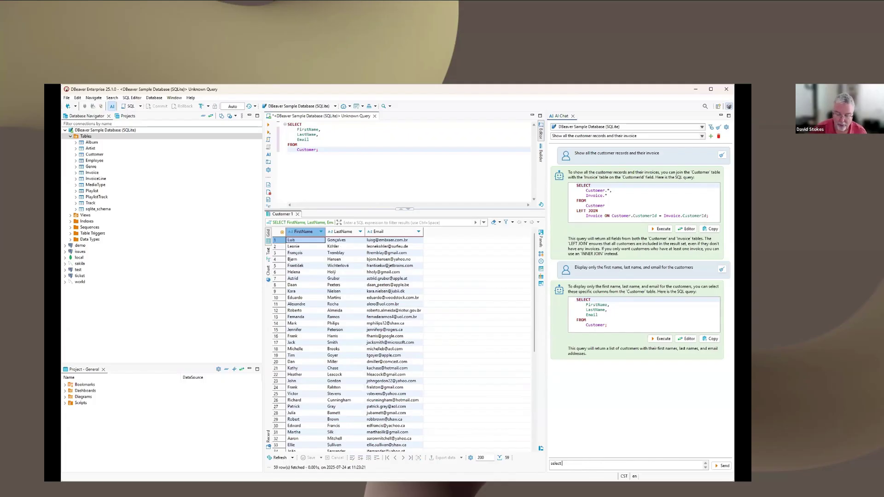
pyautogui.write('only cu')
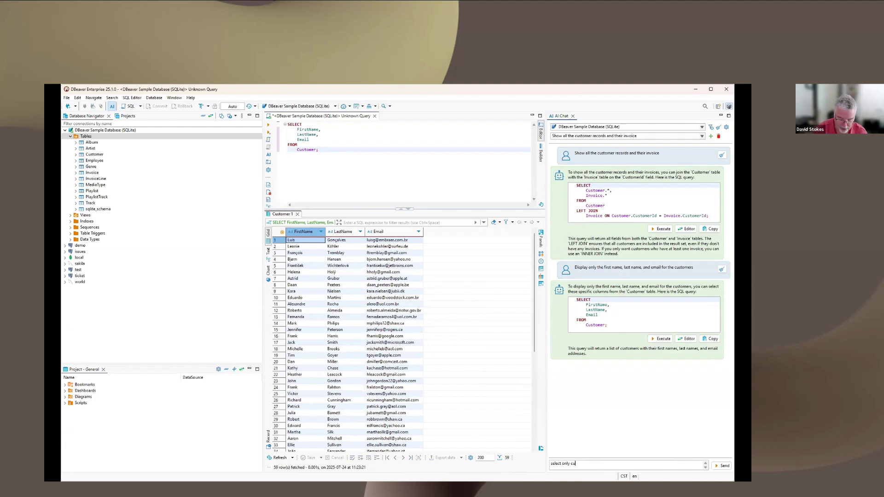
pyautogui.write('stomers f')
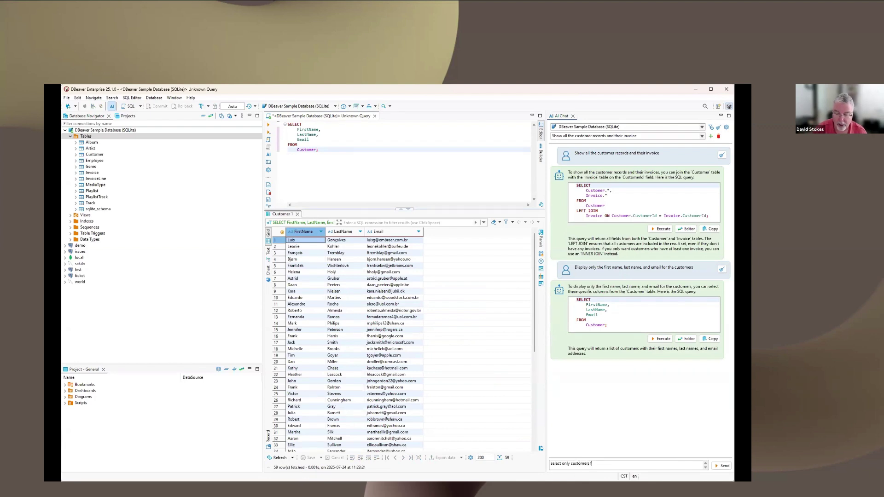
pyautogui.write('rom Aust')
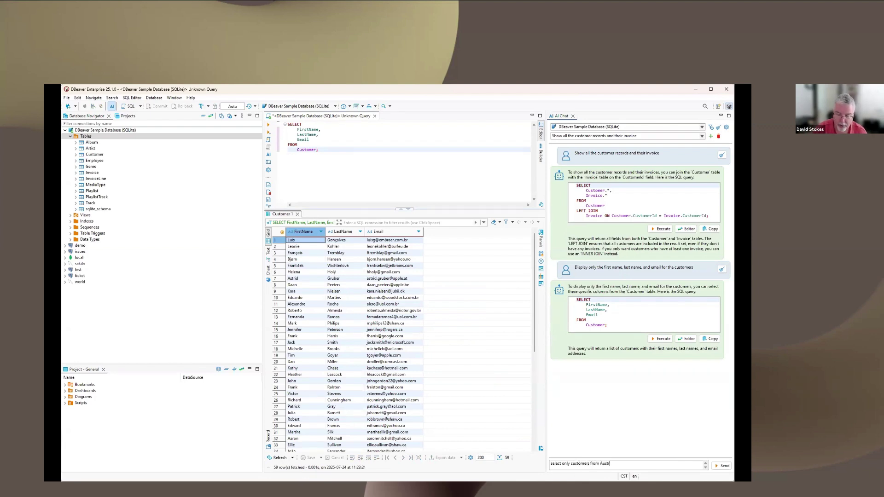
pyautogui.write('ria')
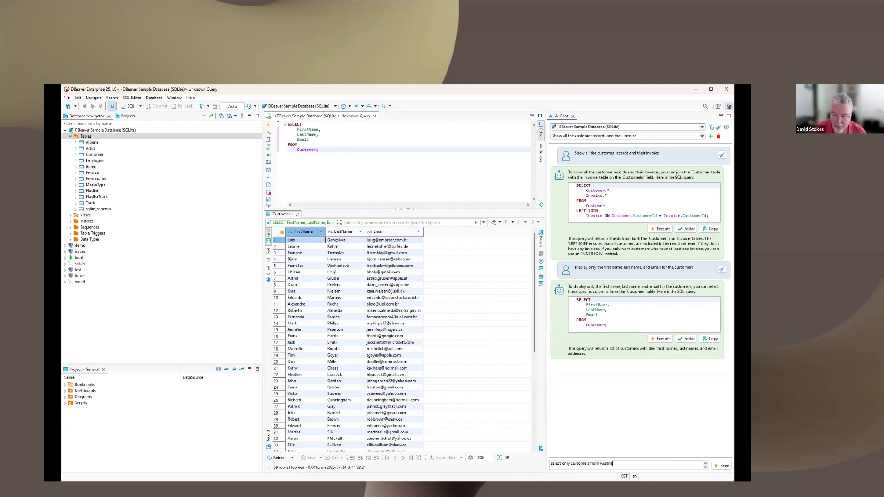
pyautogui.click(720, 466)
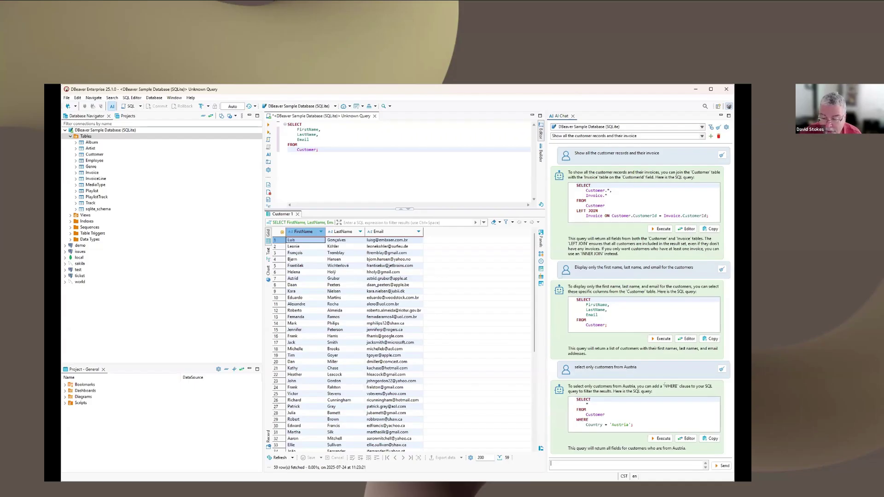
# Put the generated Austria customer query into the SQL script and execute it from the AI chat.
pyautogui.click(686, 439)
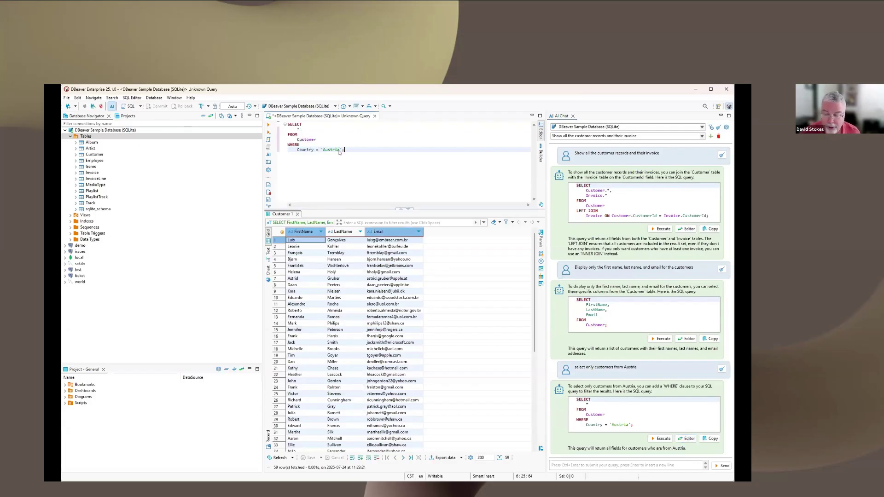
pyautogui.click(662, 438)
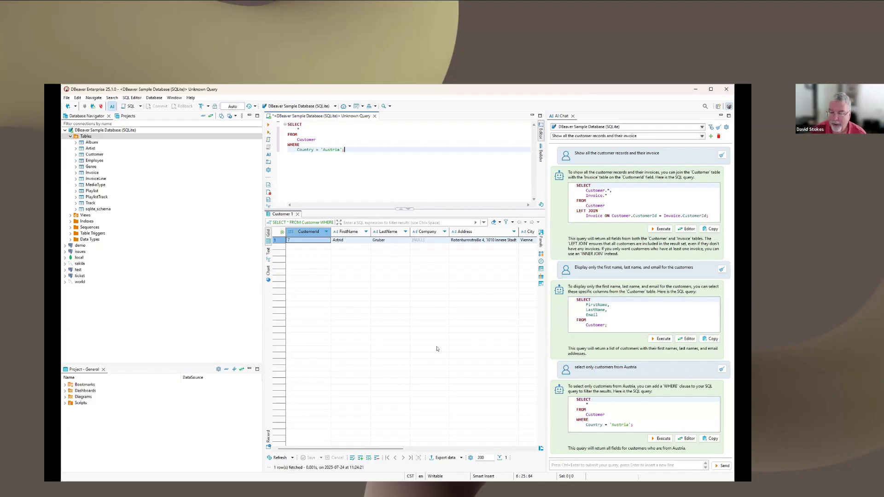
# Ask the AI chat "show all the tracks and their genres".
pyautogui.click(592, 466)
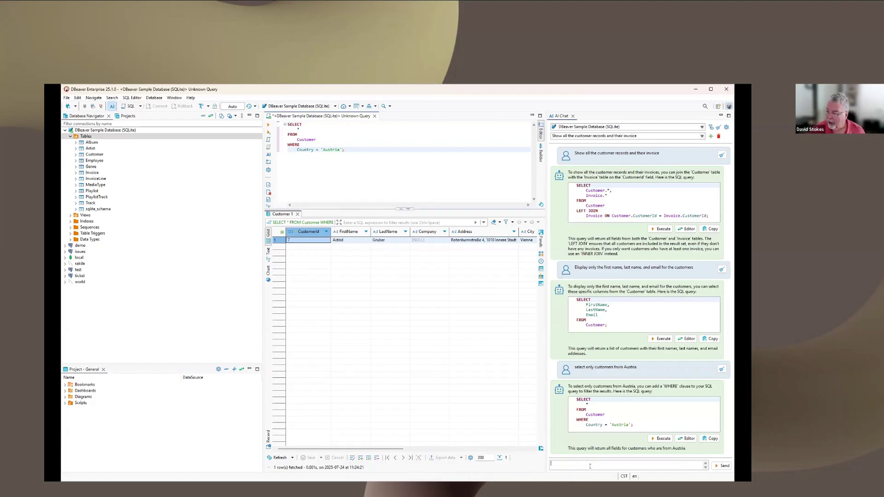
pyautogui.write('show all the tracks')
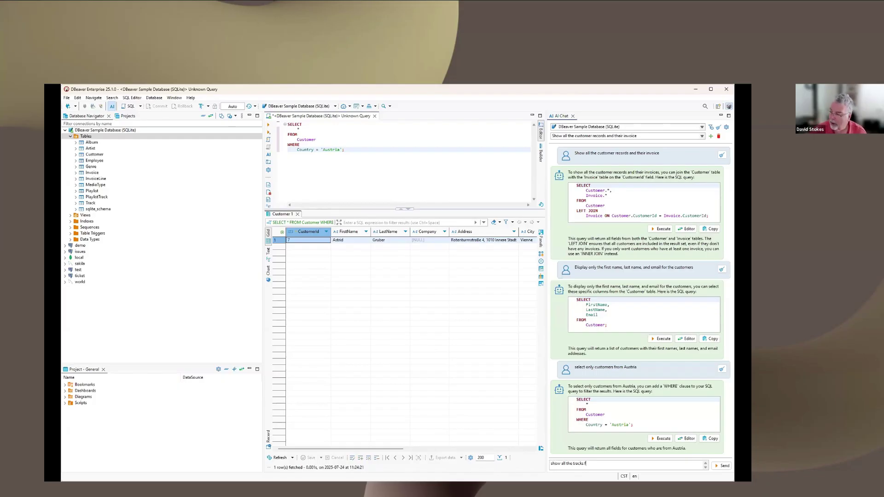
pyautogui.write(' an')
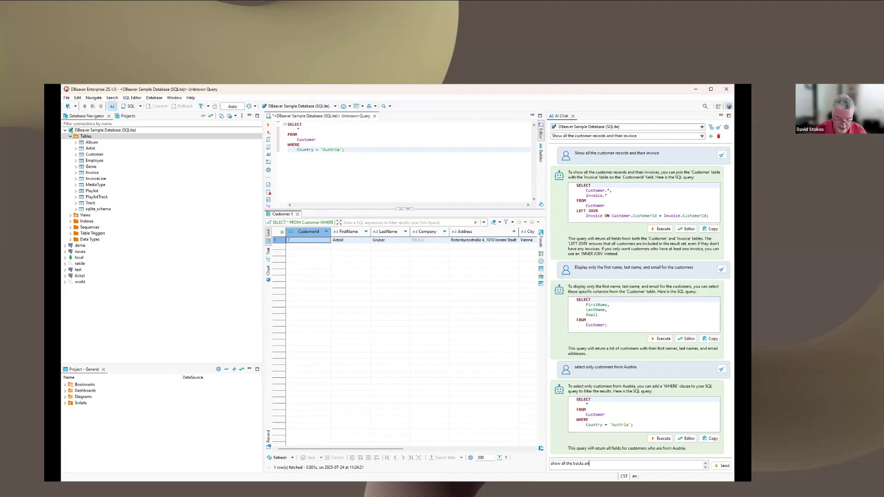
pyautogui.write('d their genres')
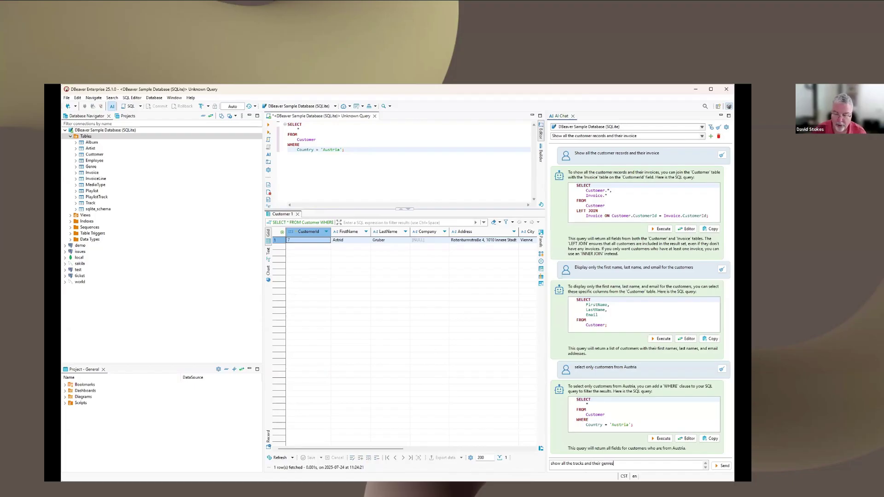
pyautogui.click(717, 467)
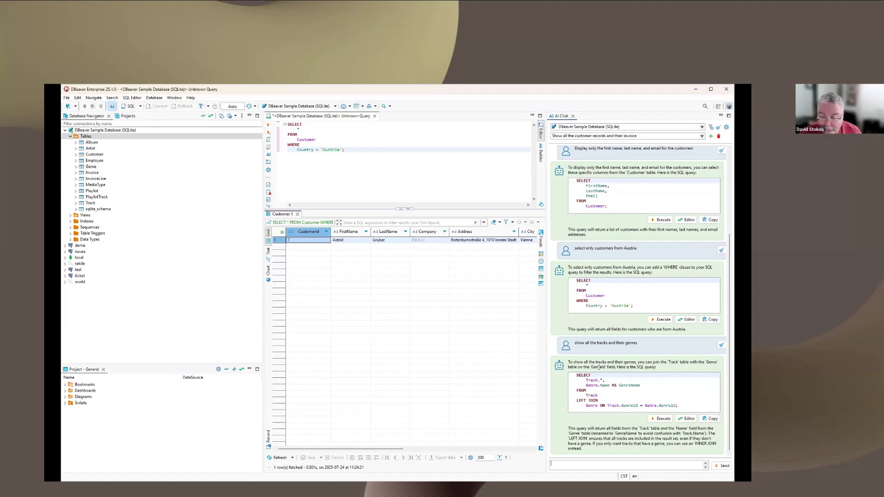
# Put the generated Track and Genre join query into the SQL script and execute it from the AI chat.
pyautogui.click(687, 418)
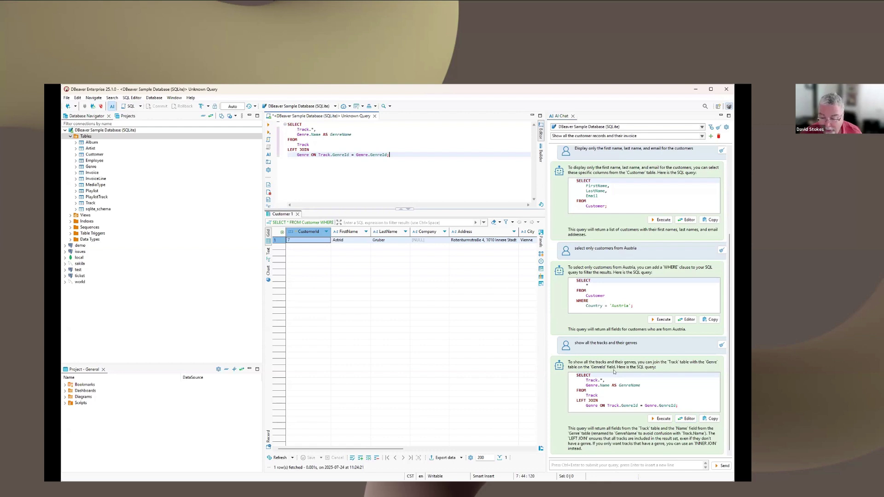
pyautogui.click(661, 419)
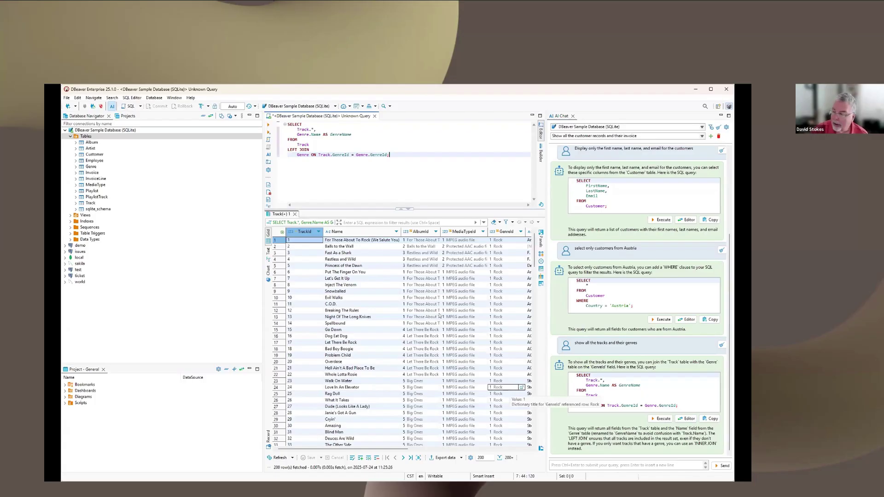
# Ask the AI chat "select name, company, email, and city of the top ten customers".
pyautogui.click(586, 465)
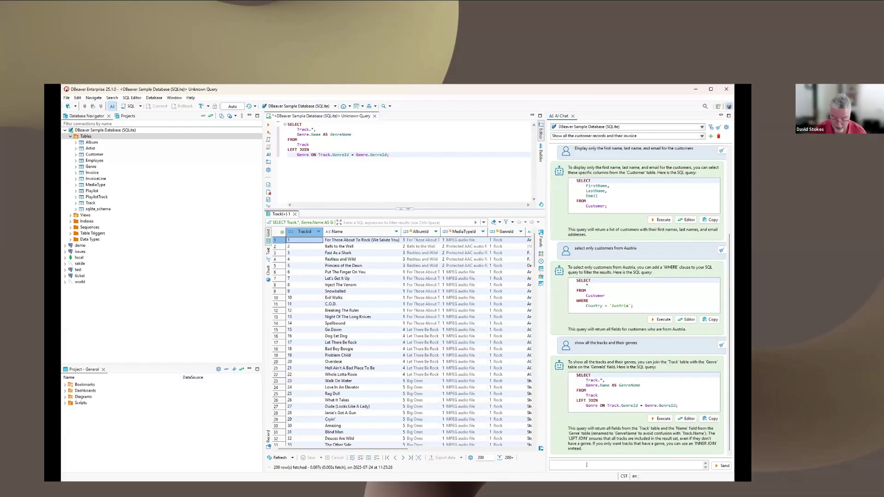
pyautogui.write('select name,')
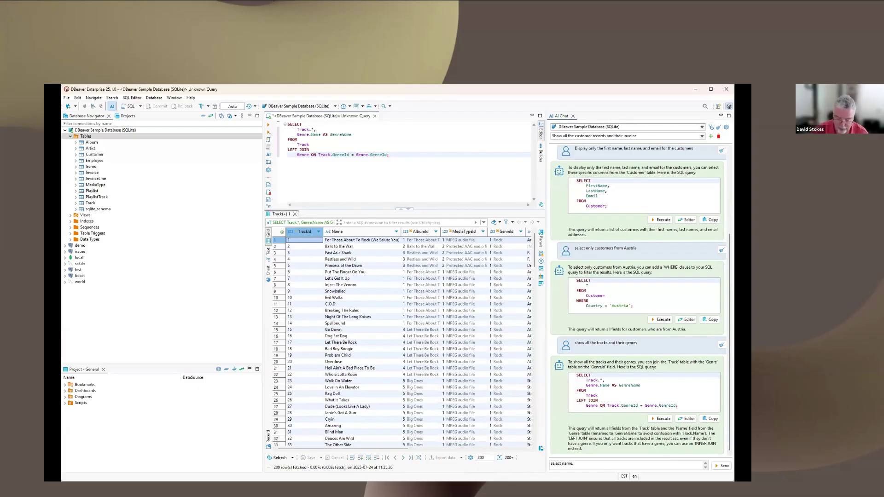
pyautogui.write(' com')
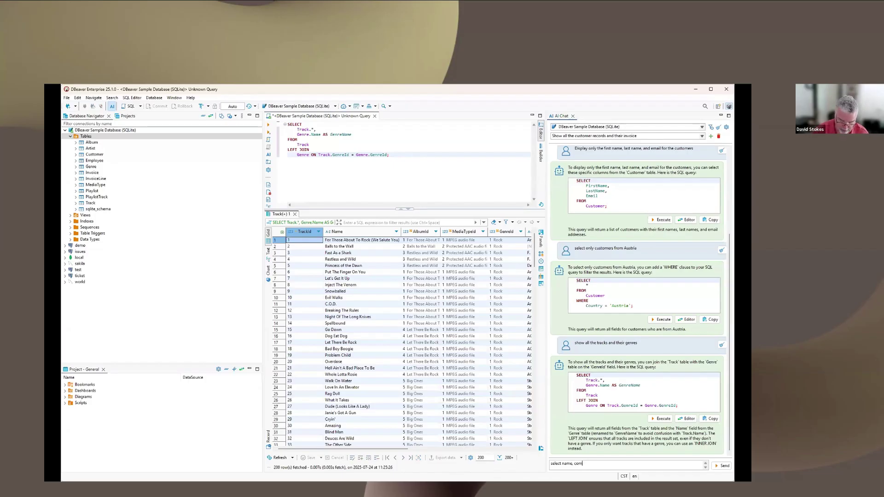
pyautogui.write('pany')
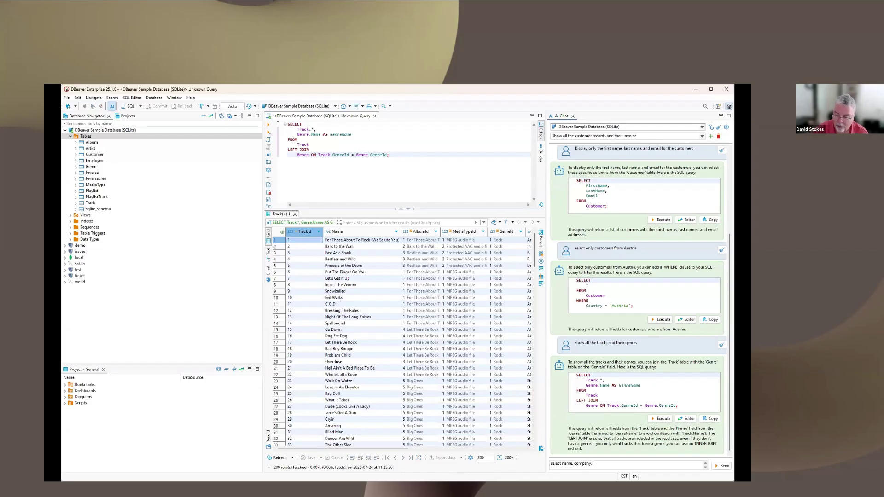
pyautogui.write(', email, city')
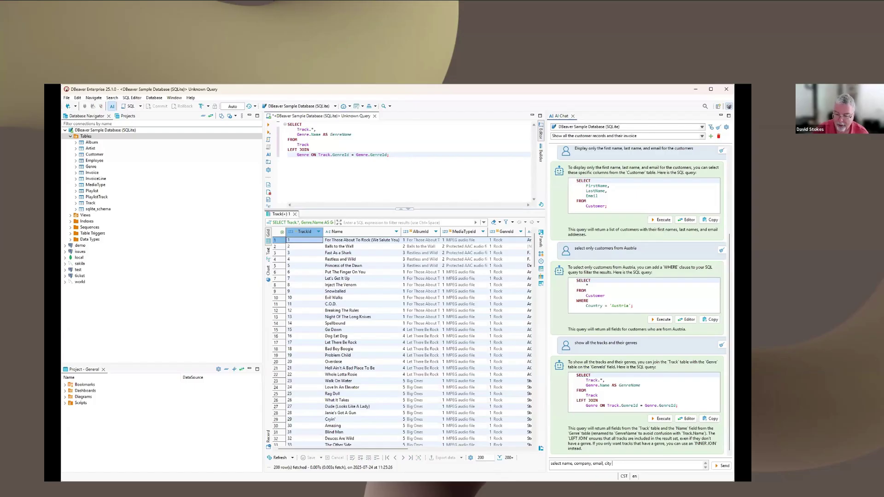
pyautogui.press('BackSpace')
pyautogui.press('BackSpace')
pyautogui.press('BackSpace')
pyautogui.press('BackSpace')
pyautogui.write('and')
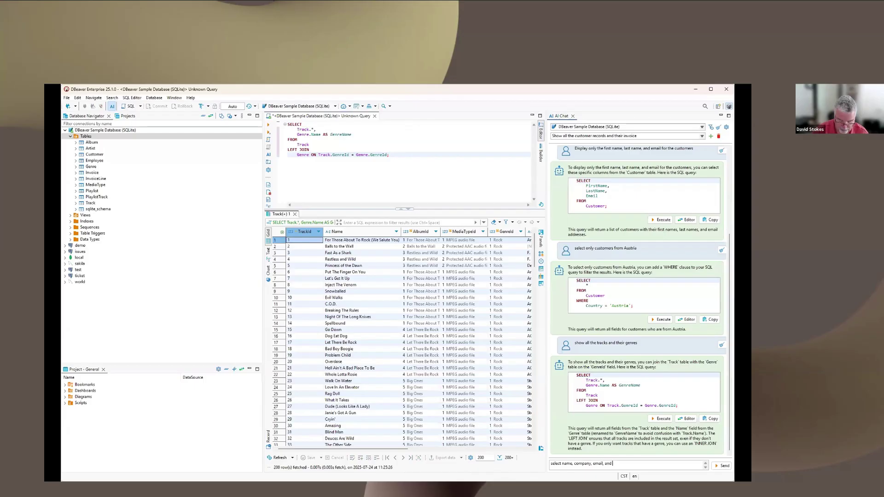
pyautogui.write(' city of')
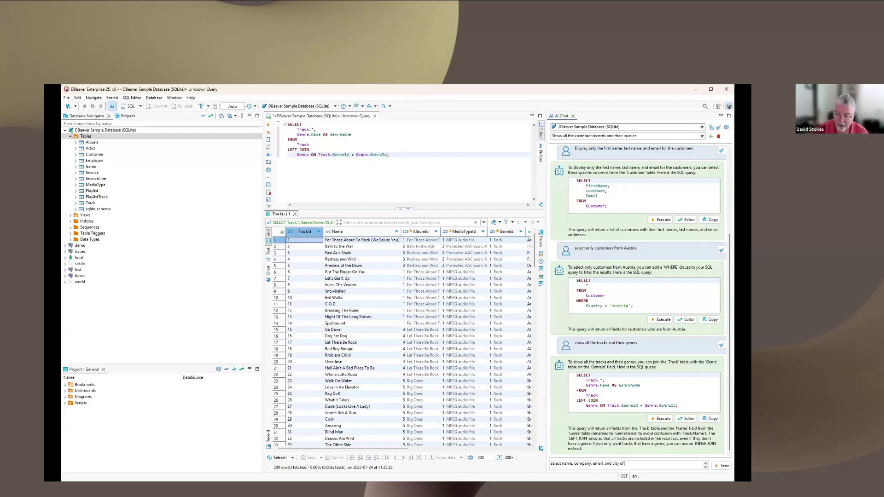
pyautogui.write(' the top ten cu')
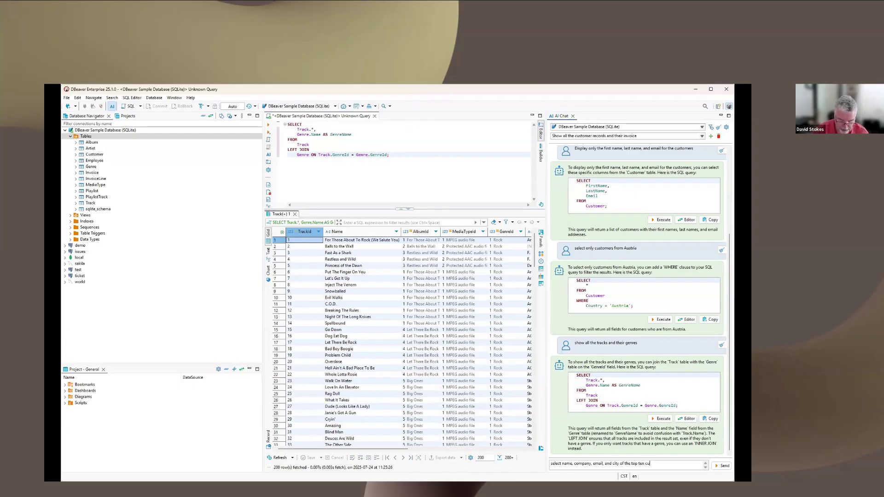
pyautogui.write('stomers')
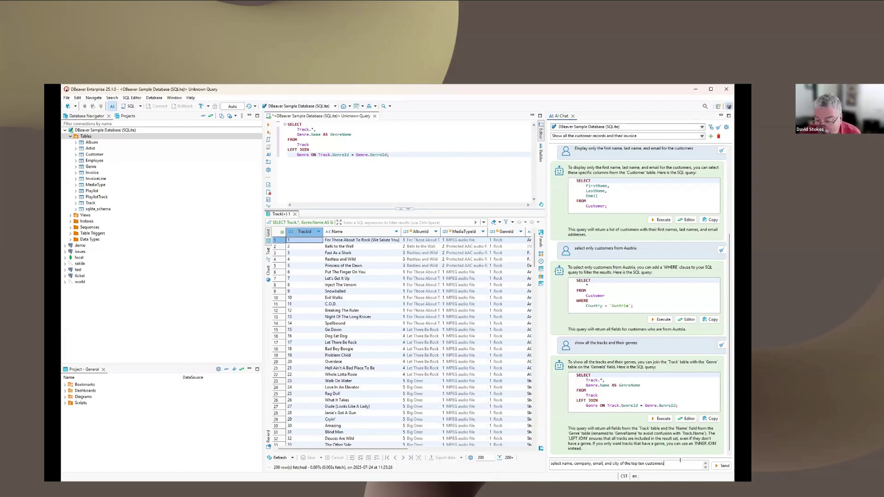
pyautogui.click(716, 465)
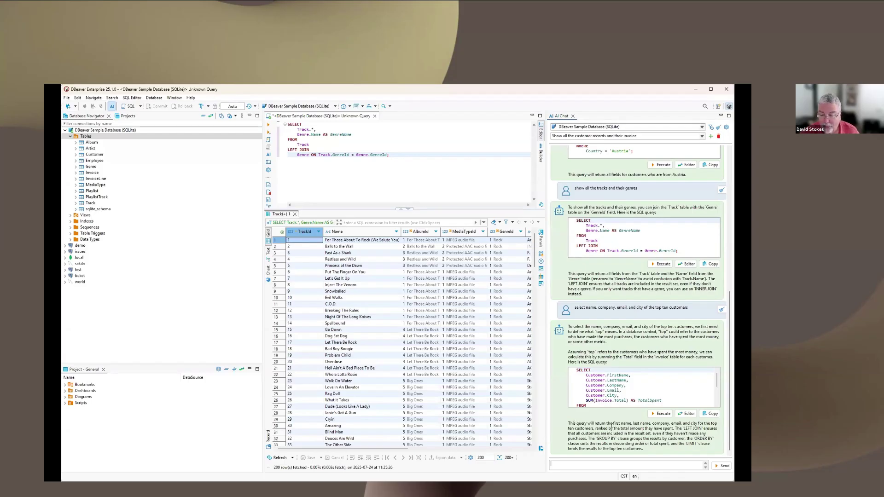
# Put the generated top ten customers query into the SQL script and execute it from the AI chat.
pyautogui.click(687, 413)
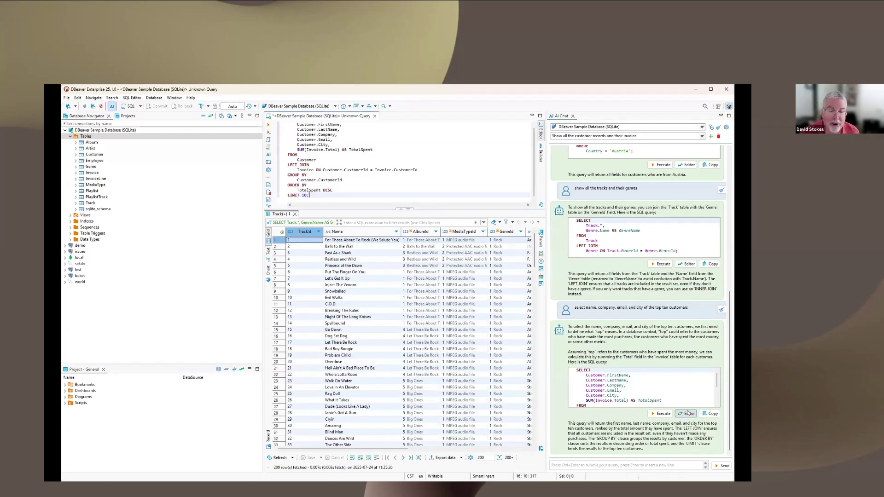
pyautogui.moveTo(399, 211); pyautogui.dragTo(399, 219)
pyautogui.hotkey('ctrl', 'shift', '6')
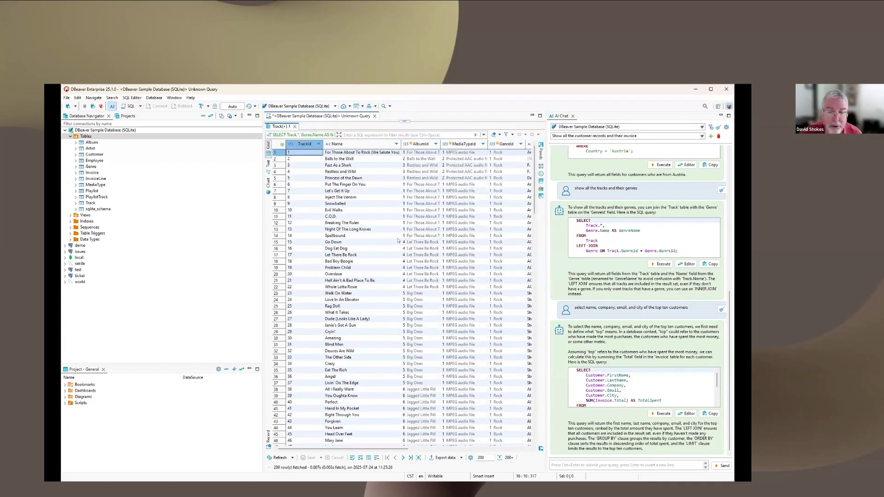
pyautogui.moveTo(404, 121); pyautogui.dragTo(403, 128)
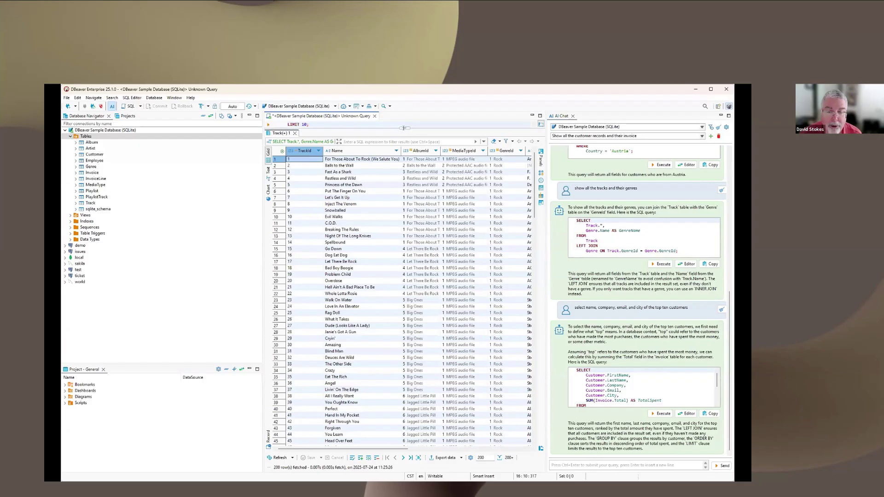
pyautogui.hotkey('ctrl', 'shift', '6')
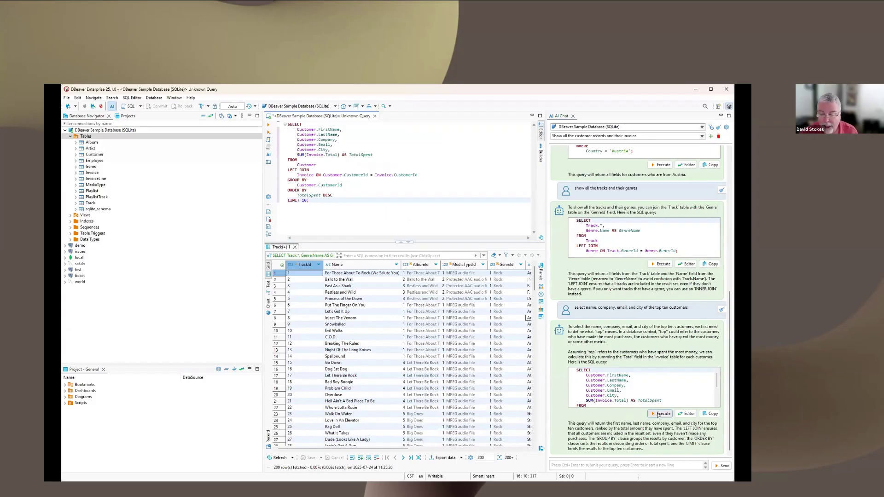
pyautogui.click(655, 414)
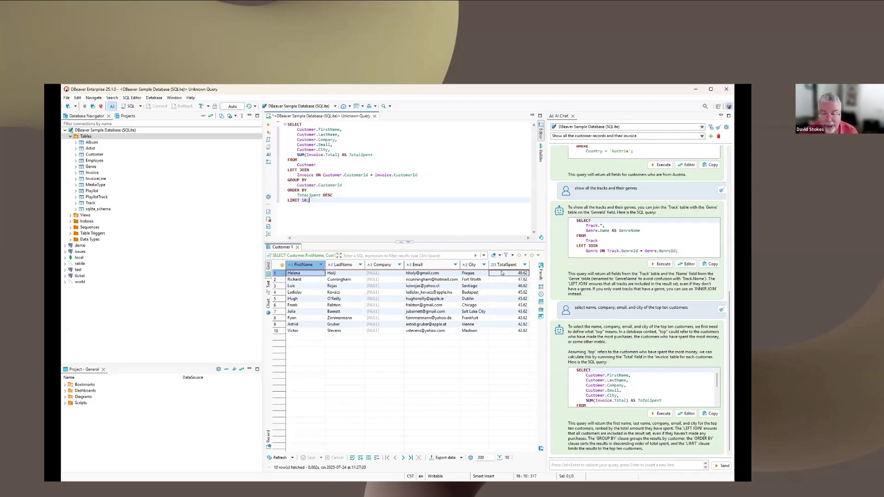
# Change the TotalSpent sort order in the script's ORDER BY clause to asc and run the query.
pyautogui.click(336, 196)
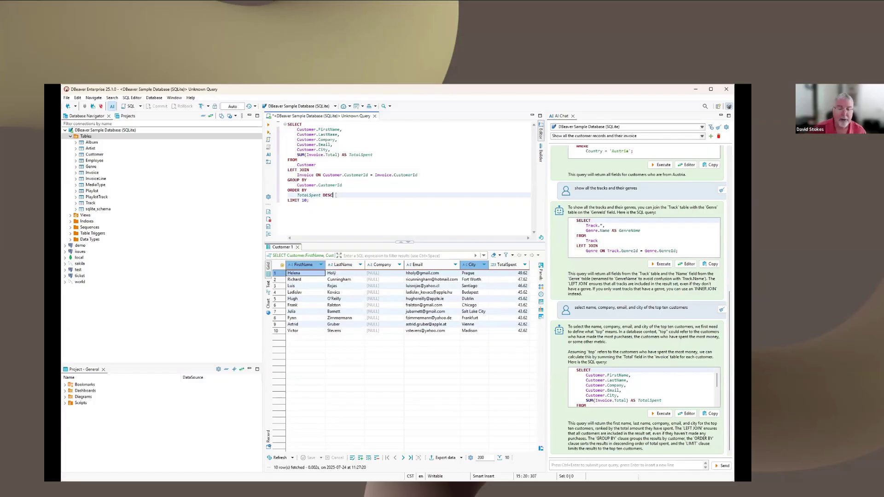
pyautogui.press('BackSpace')
pyautogui.press('BackSpace')
pyautogui.press('BackSpace')
pyautogui.press('BackSpace')
pyautogui.write('asc')
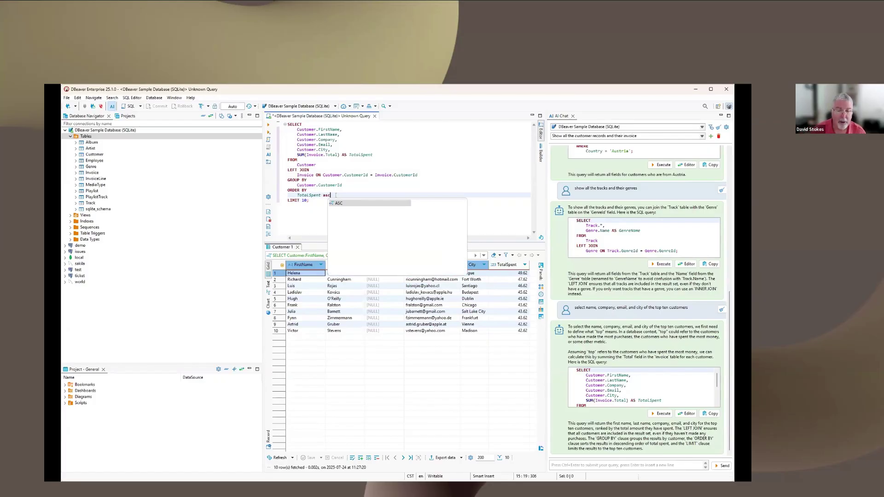
pyautogui.click(267, 126)
pyautogui.press('Escape')
pyautogui.press('Up')
pyautogui.press('Up')
pyautogui.press('Up')
pyautogui.press('Up')
pyautogui.press('Up')
pyautogui.press('Up')
pyautogui.press('Up')
pyautogui.press('Up')
pyautogui.press('Up')
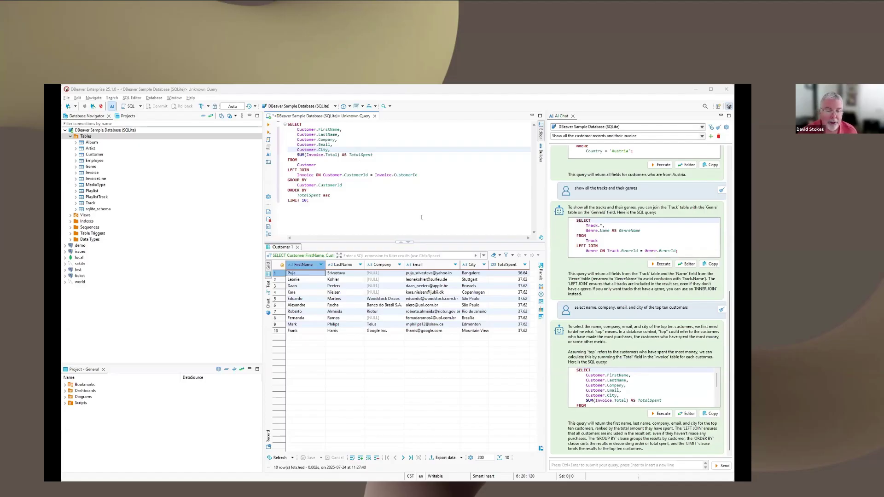
# Close the Customer query results and the AI chat.
pyautogui.click(297, 247)
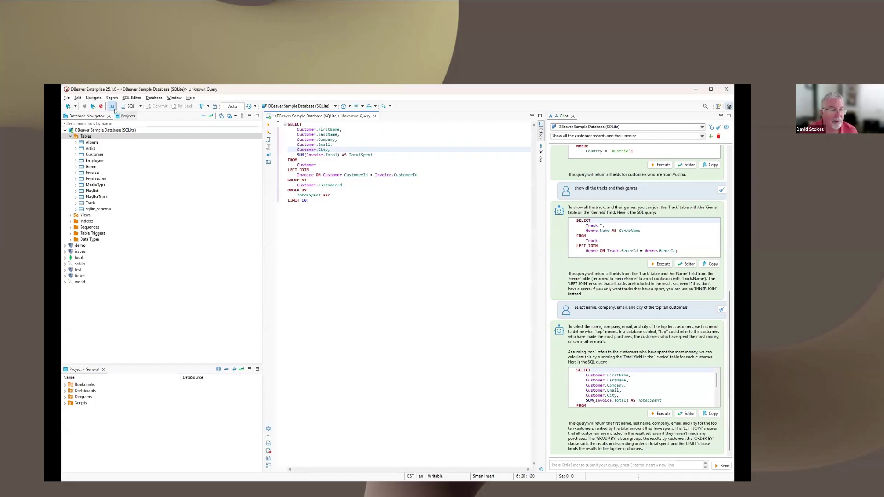
pyautogui.click(111, 107)
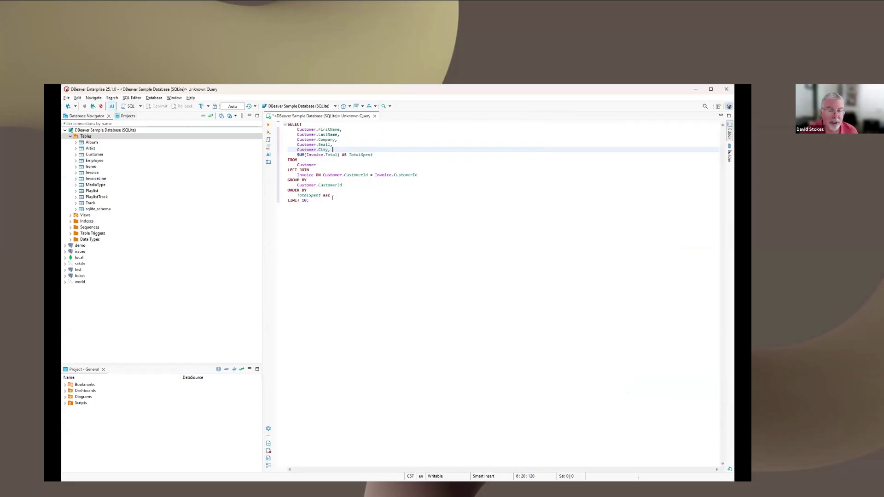
# Delete the whole top ten customers query from the SQL script.
pyautogui.moveTo(333, 201)
pyautogui.mouseDown()
pyautogui.moveTo(299, 176)
pyautogui.moveTo(285, 123)
pyautogui.moveTo(318, 197)
pyautogui.mouseUp()
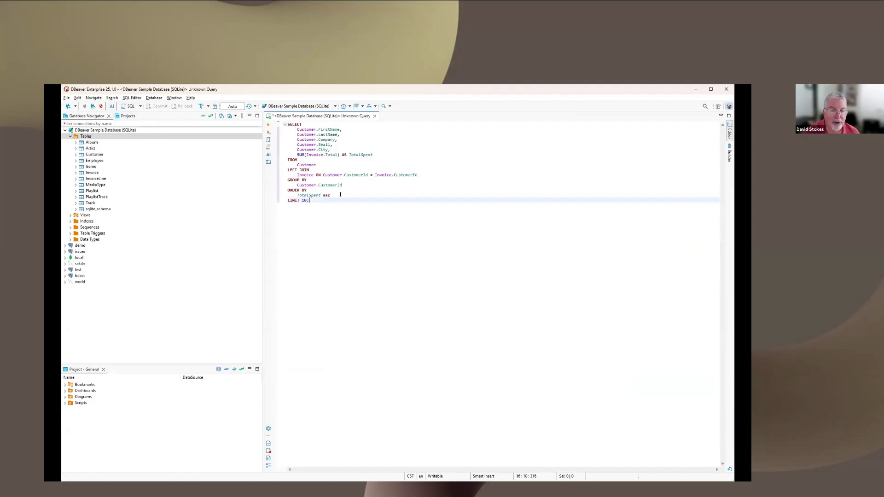
pyautogui.moveTo(335, 198); pyautogui.dragTo(286, 123)
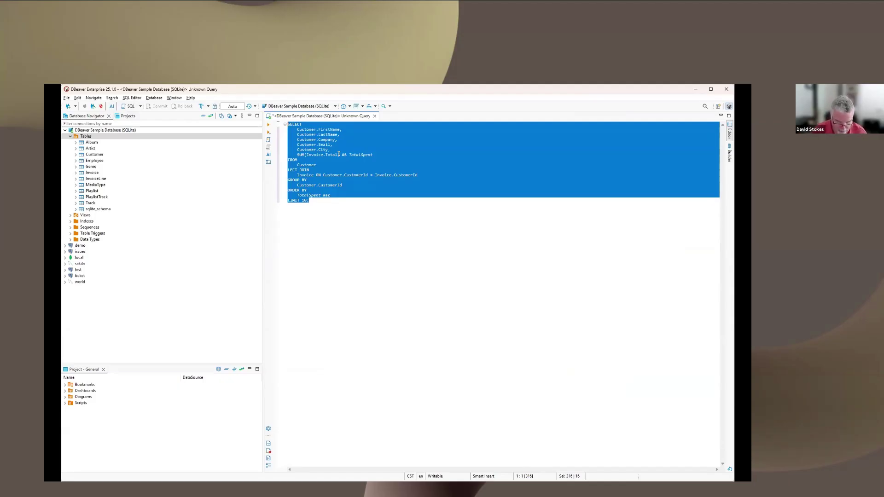
pyautogui.press('BackSpace')
# Write the query "SELECT name, LastName, Company, City, Country, email FROM Customer" in the empty SQL script.
pyautogui.write('SELECT')
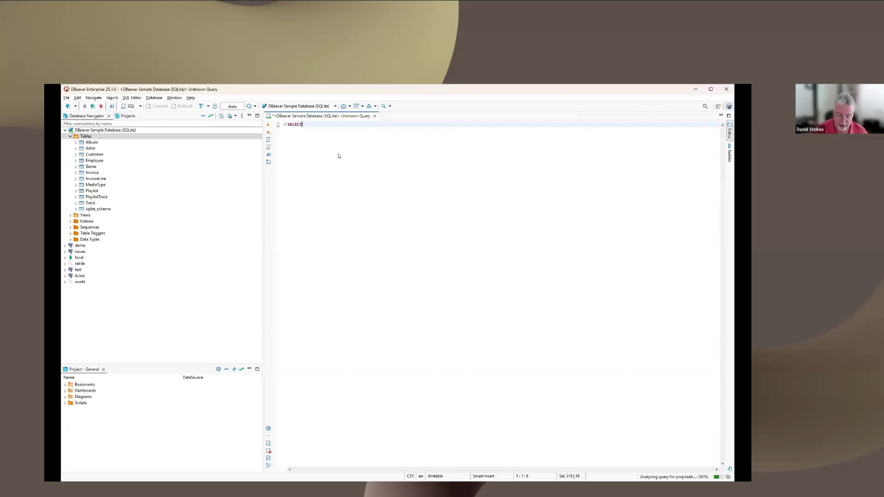
pyautogui.write(' name, ')
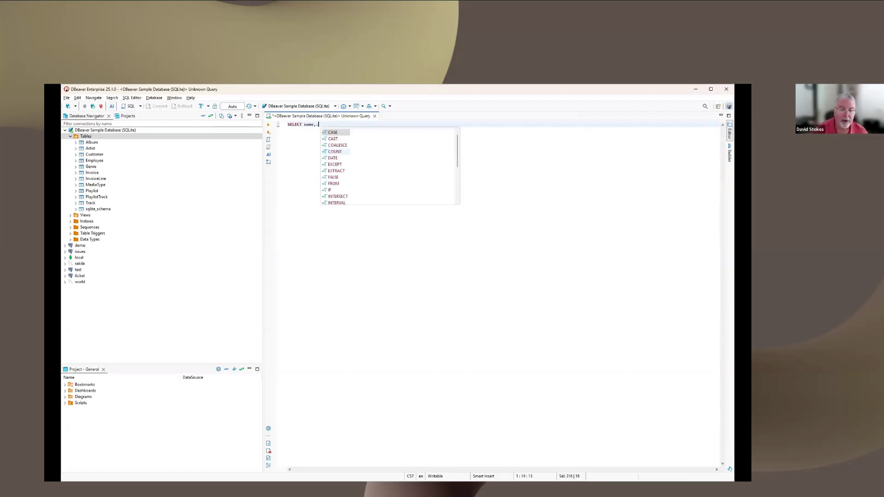
pyautogui.write('LastN')
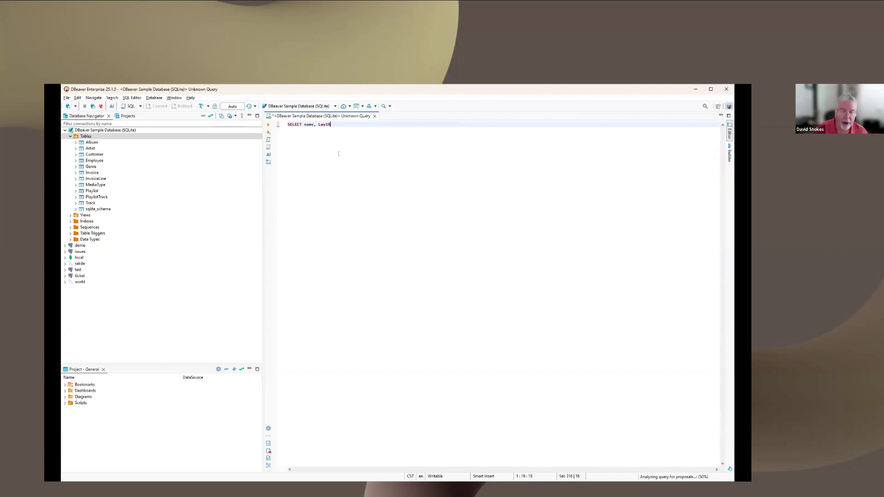
pyautogui.write('ame, ')
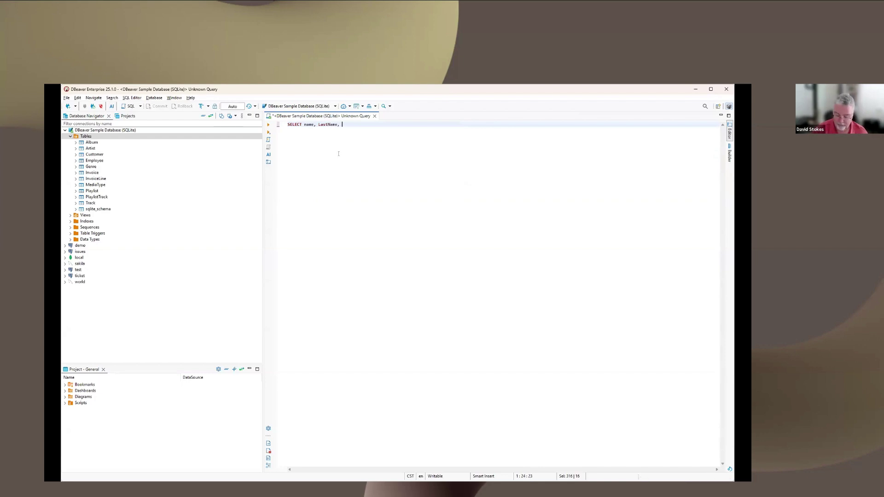
pyautogui.write('Com')
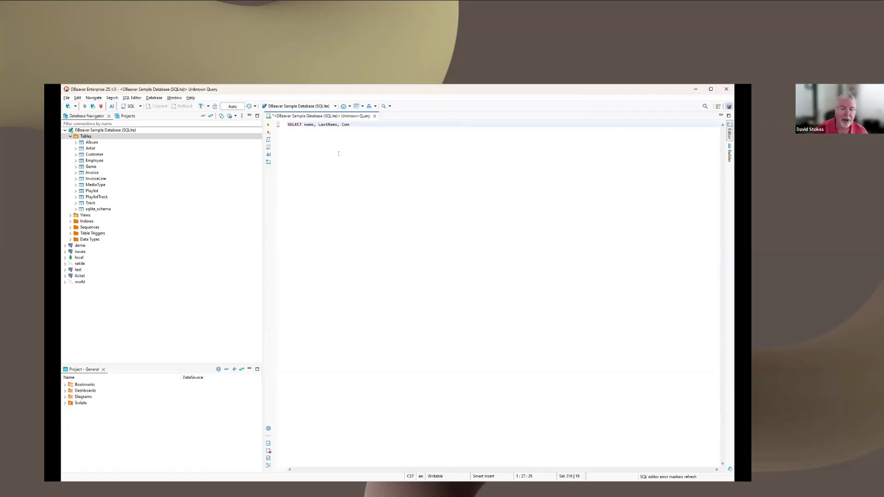
pyautogui.write('pany')
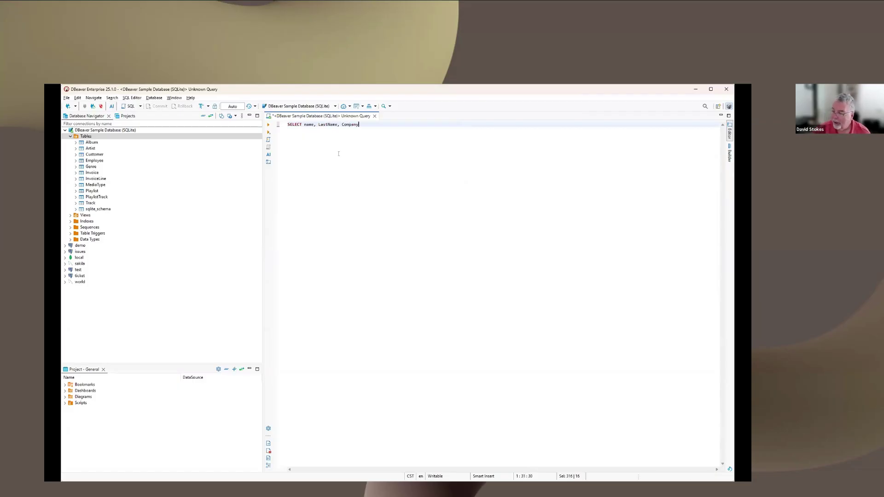
pyautogui.write(', City')
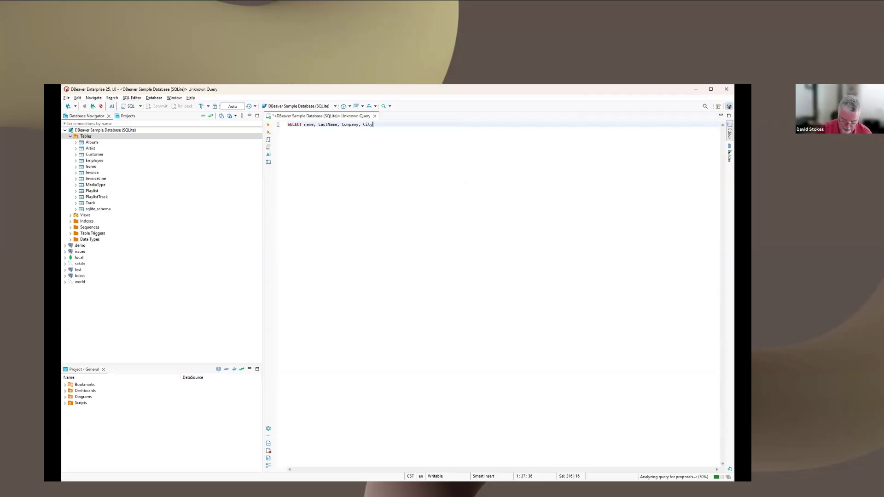
pyautogui.write(', Co')
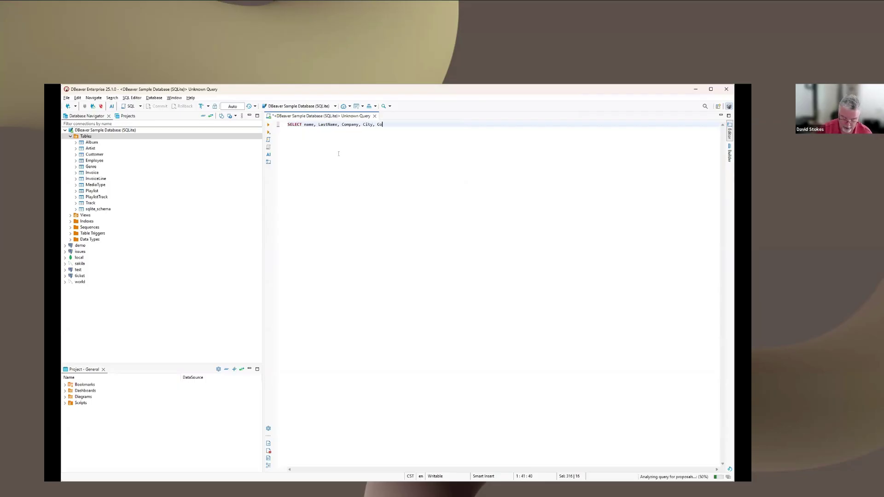
pyautogui.write('untry,')
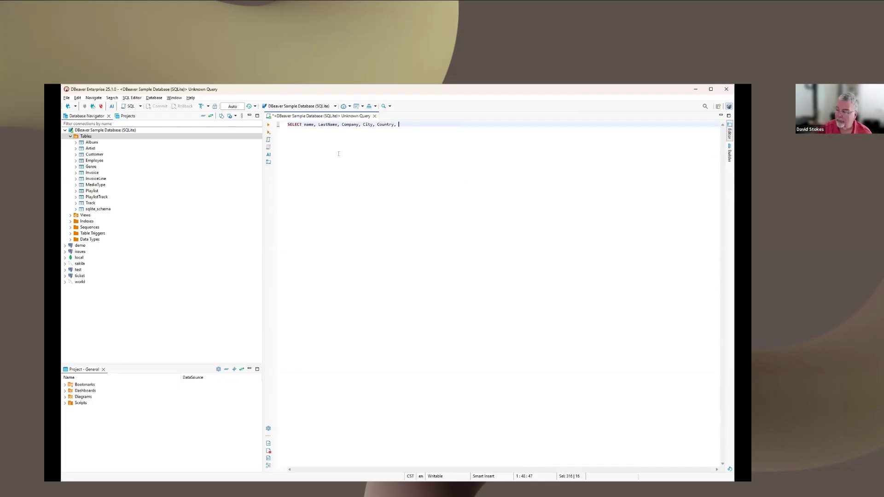
pyautogui.write(' c')
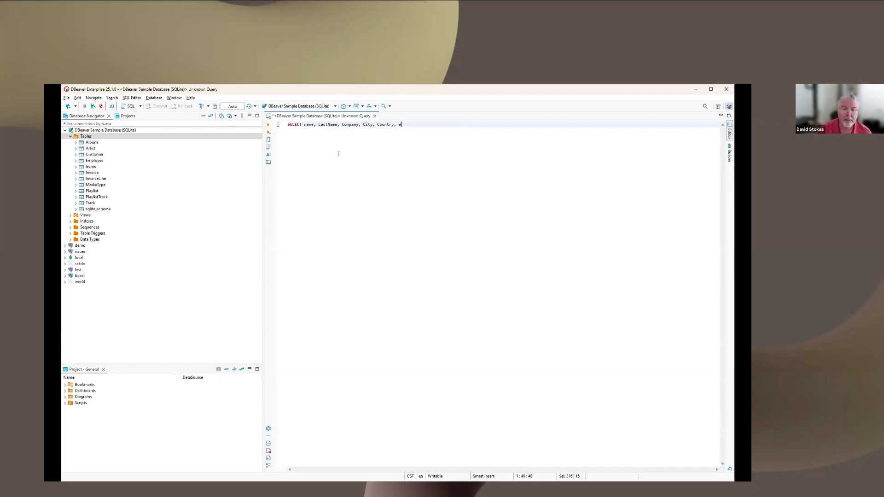
pyautogui.write('mail FROM ')
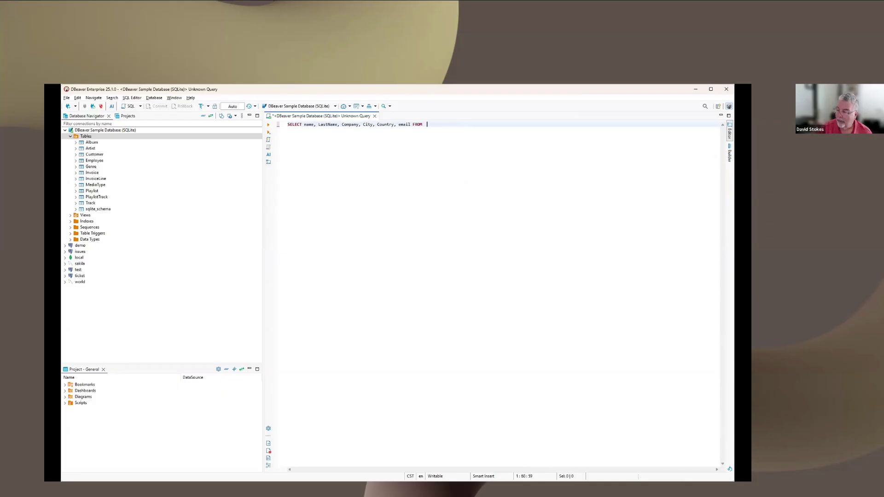
pyautogui.write('Custo')
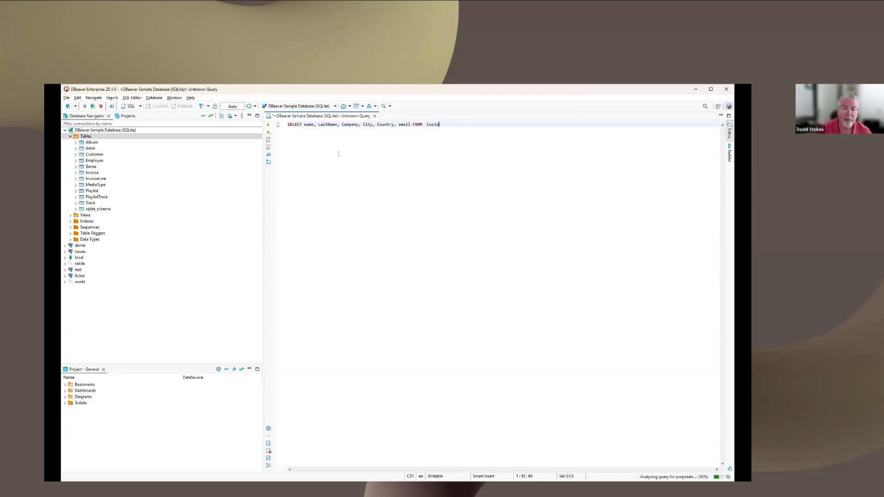
pyautogui.write('mer')
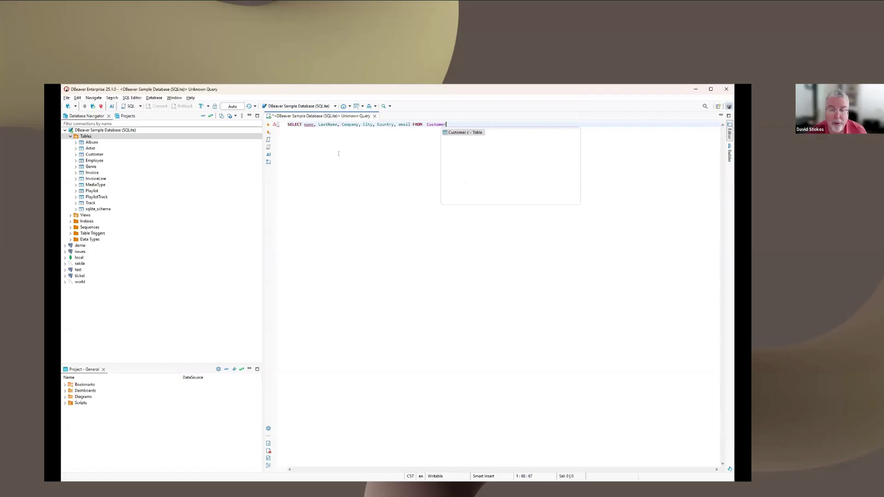
# Run the hand-written Customer query and examine the error message in its results.
pyautogui.click(377, 195)
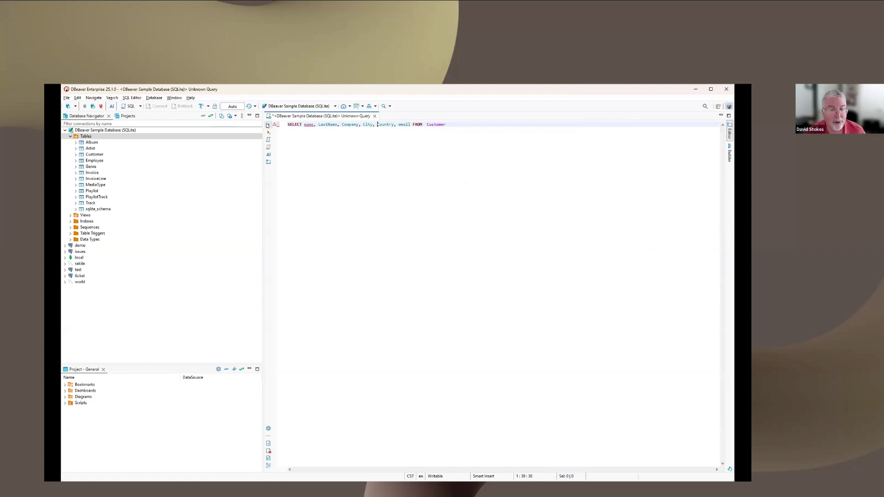
pyautogui.click(268, 124)
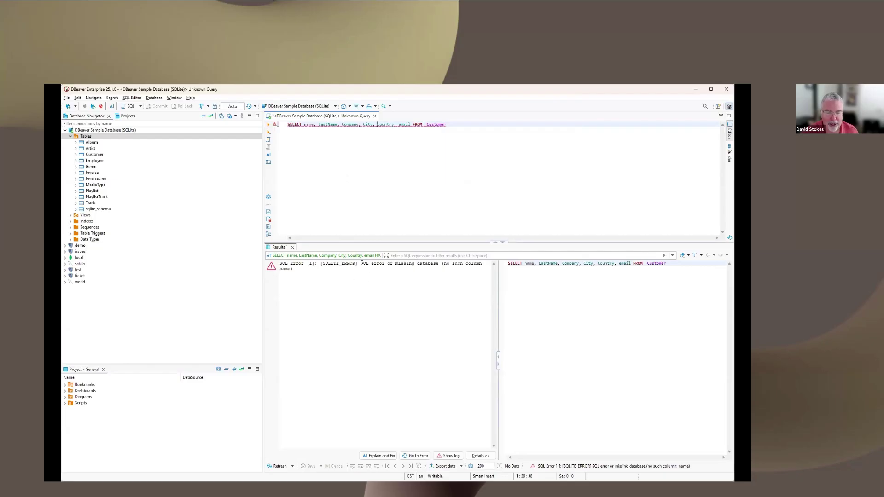
pyautogui.moveTo(362, 264); pyautogui.dragTo(379, 266)
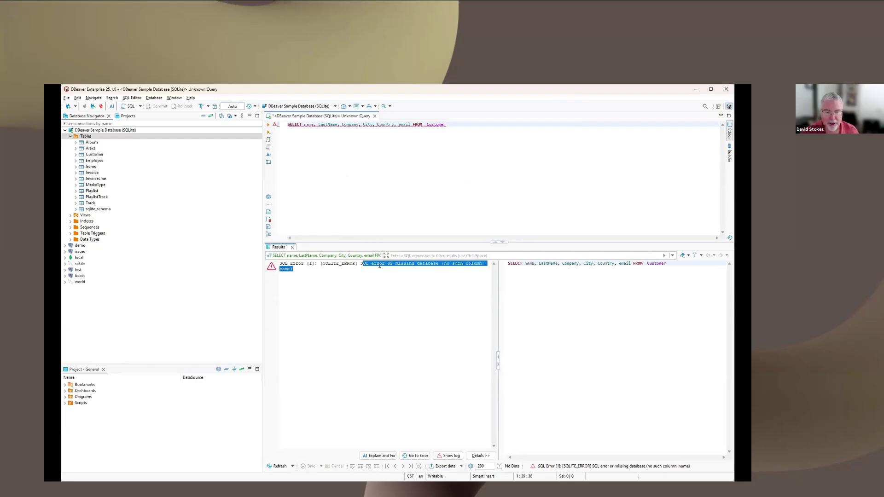
pyautogui.click(409, 263)
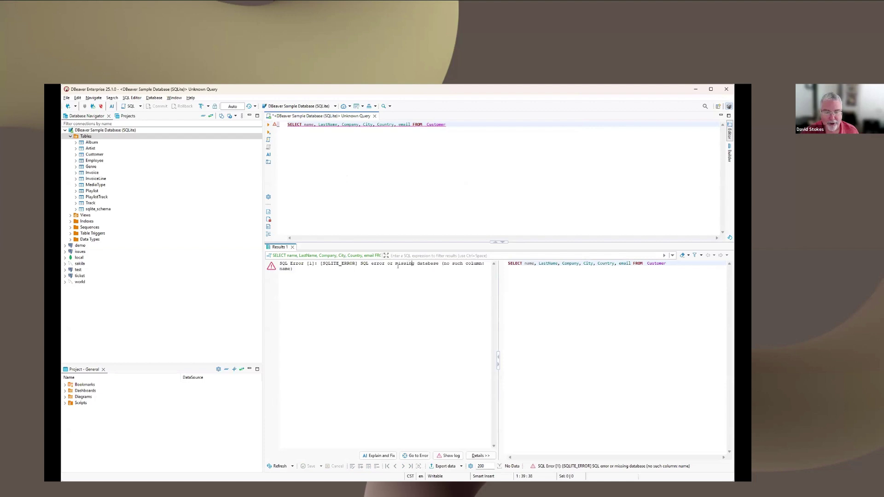
pyautogui.moveTo(395, 263); pyautogui.dragTo(454, 266)
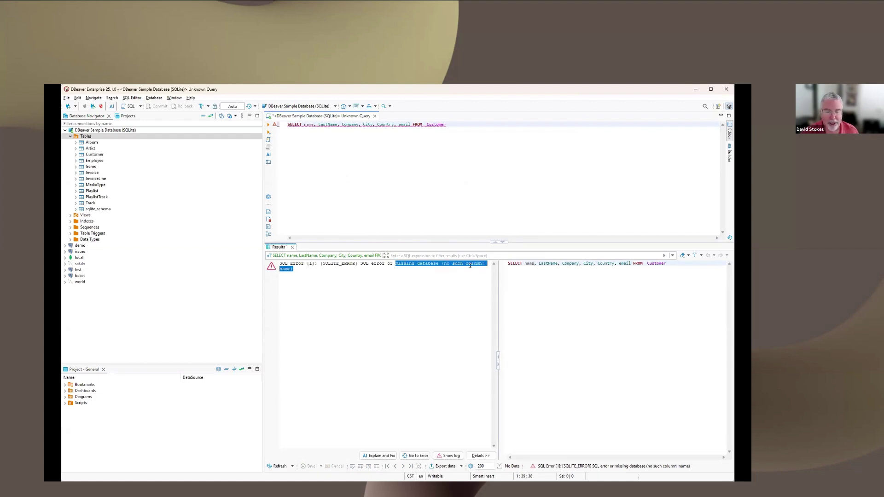
pyautogui.click(381, 288)
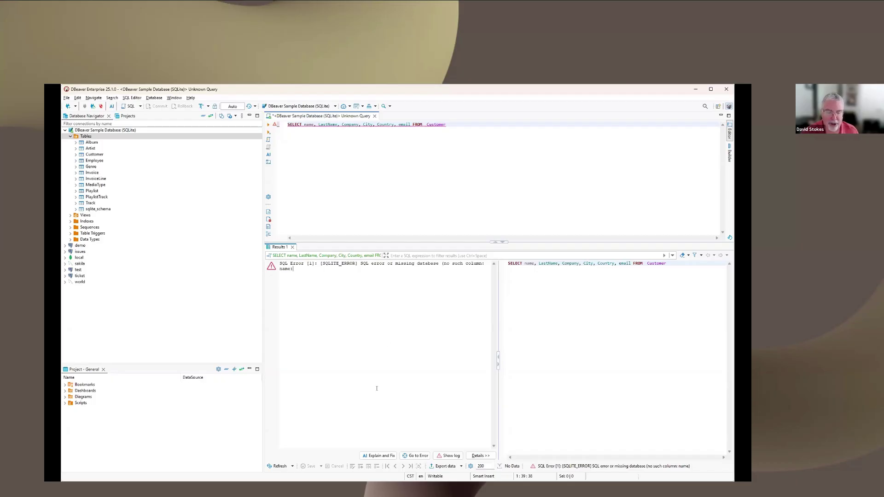
# Have the AI explain and fix the failed Customer query, transfer its corrected SQL to the script and execute it.
pyautogui.click(376, 455)
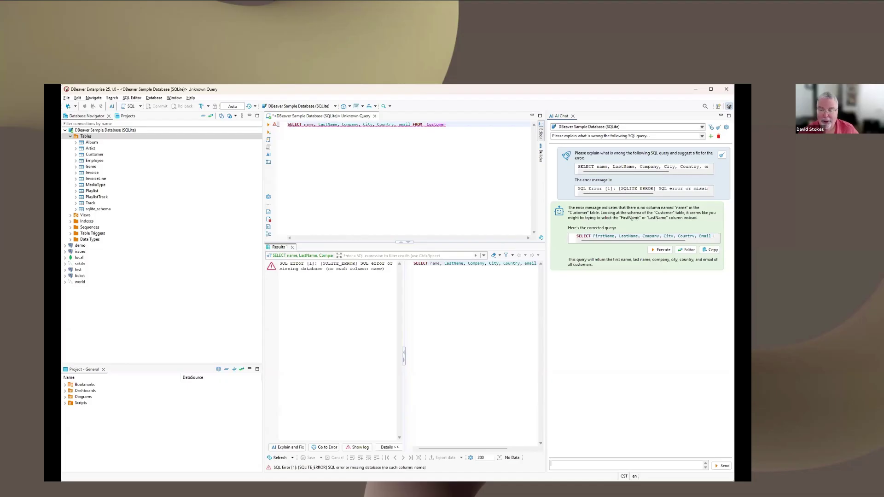
pyautogui.click(686, 250)
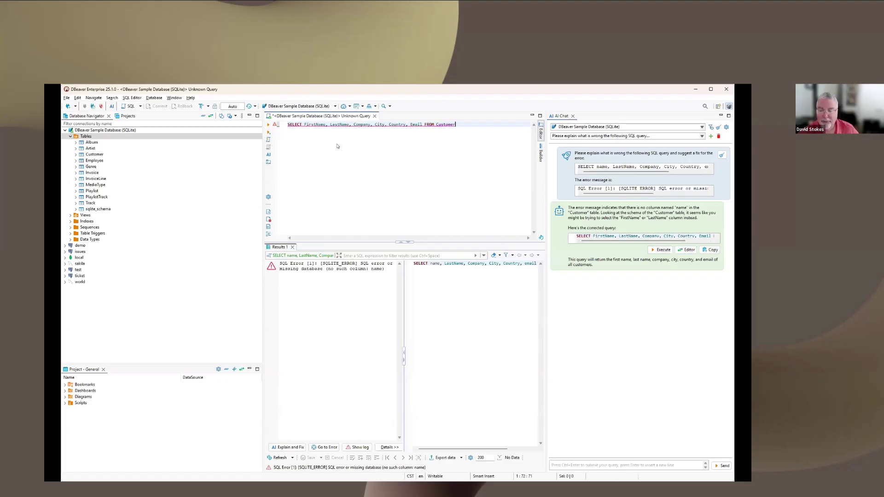
pyautogui.click(661, 250)
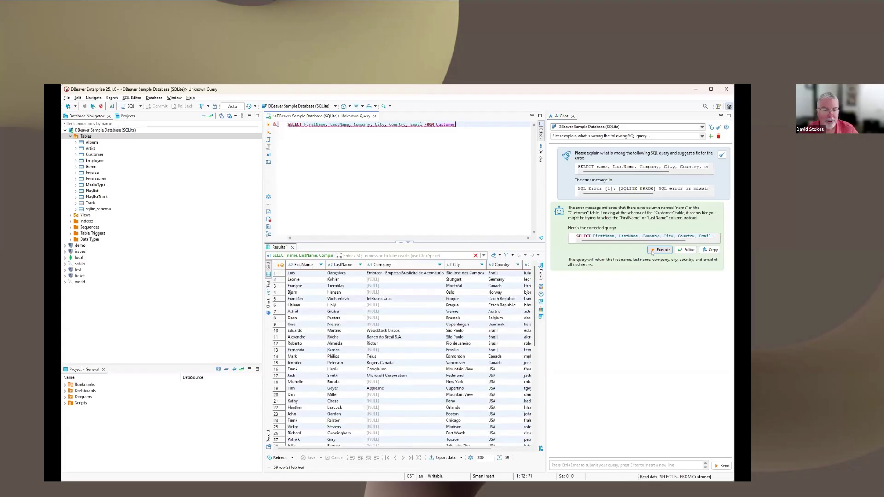
# Inspect the Company values in the Customer query results.
pyautogui.click(393, 342)
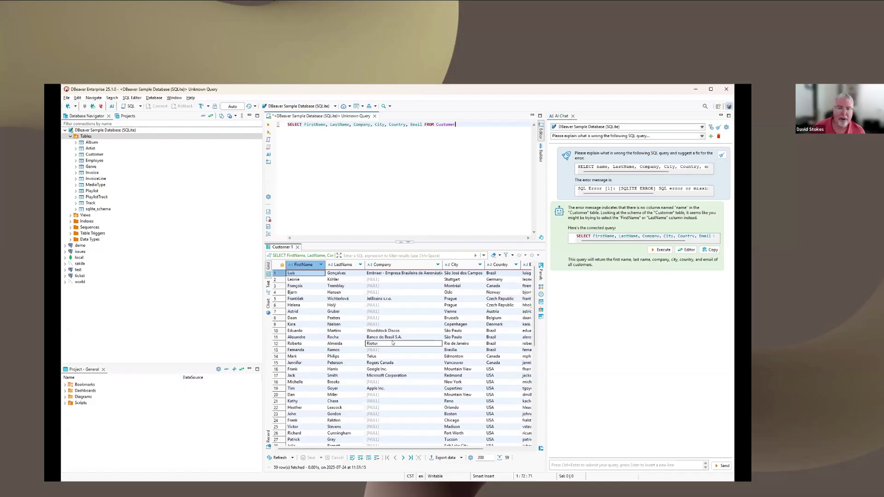
pyautogui.click(392, 312)
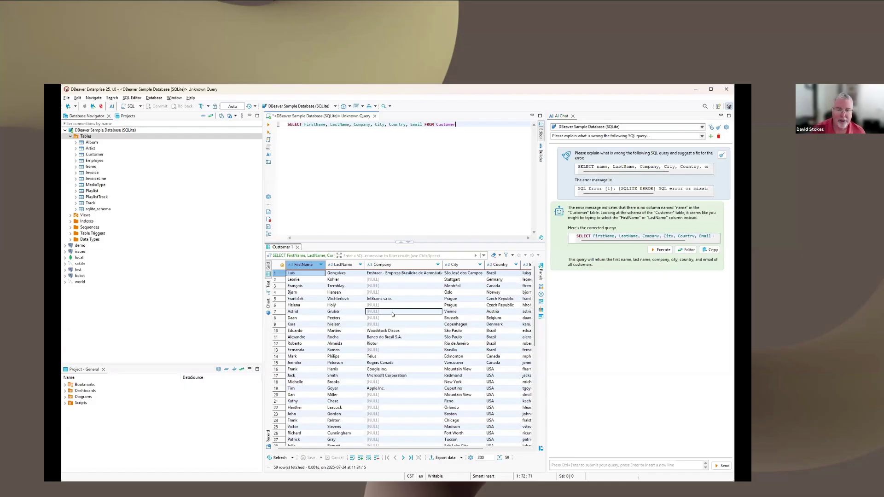
pyautogui.click(370, 263)
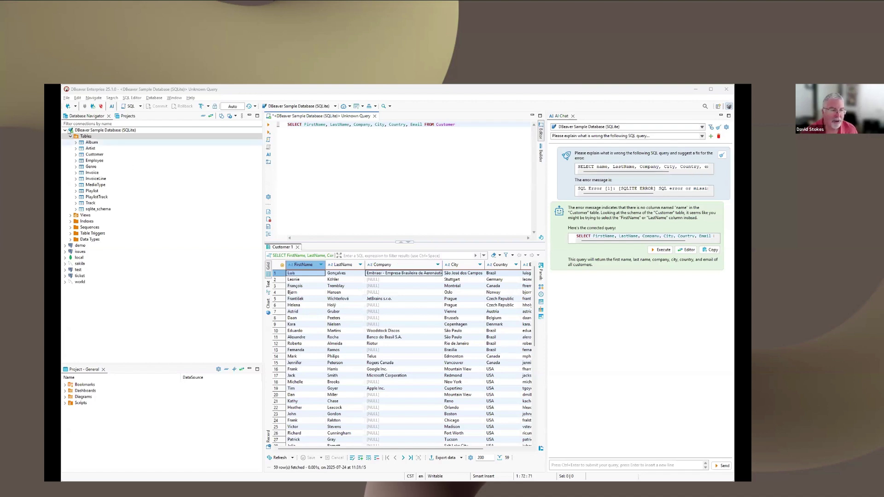
# Collapse the sample database tree, expand the sakila connection down to its sakila database and open that database's table overview.
pyautogui.click(152, 168)
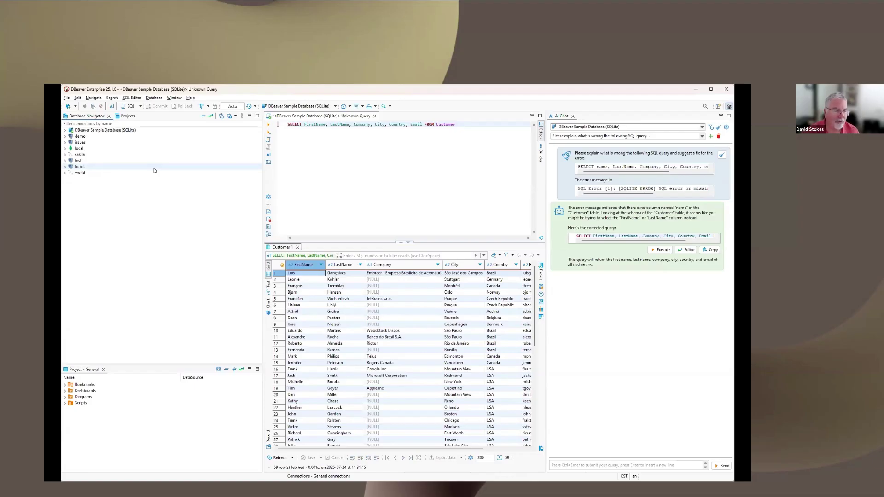
pyautogui.click(65, 154)
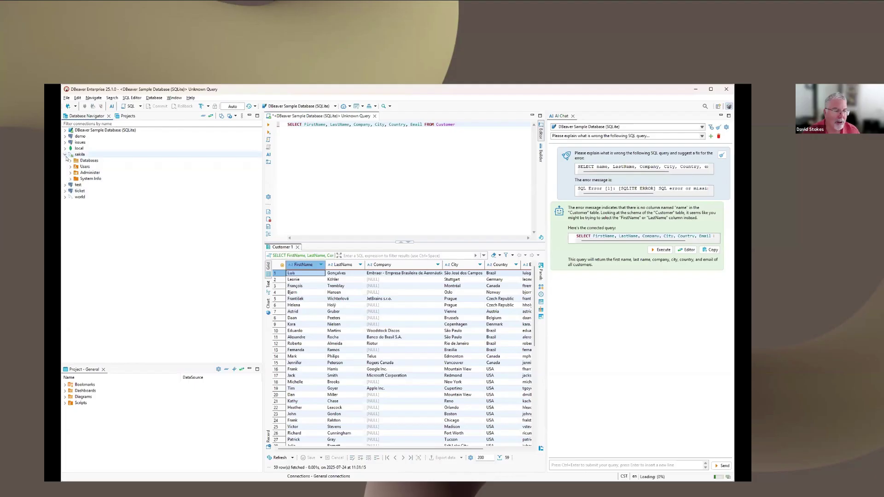
pyautogui.click(70, 160)
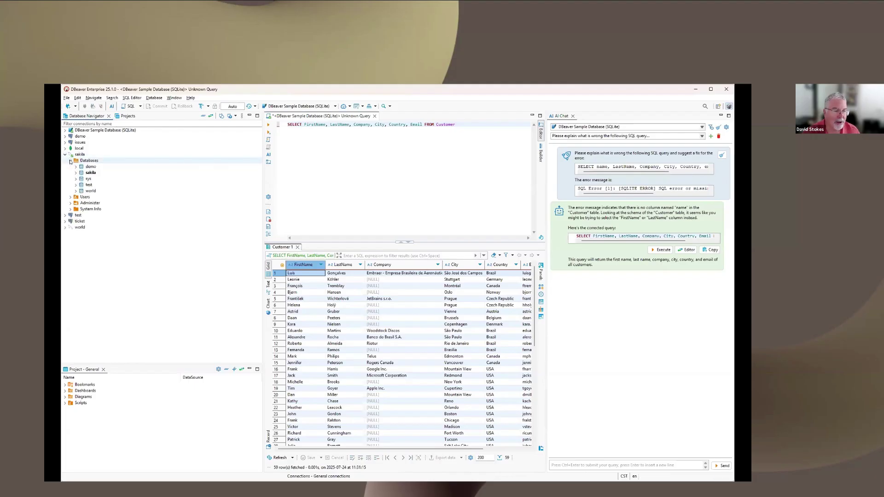
pyautogui.click(76, 172)
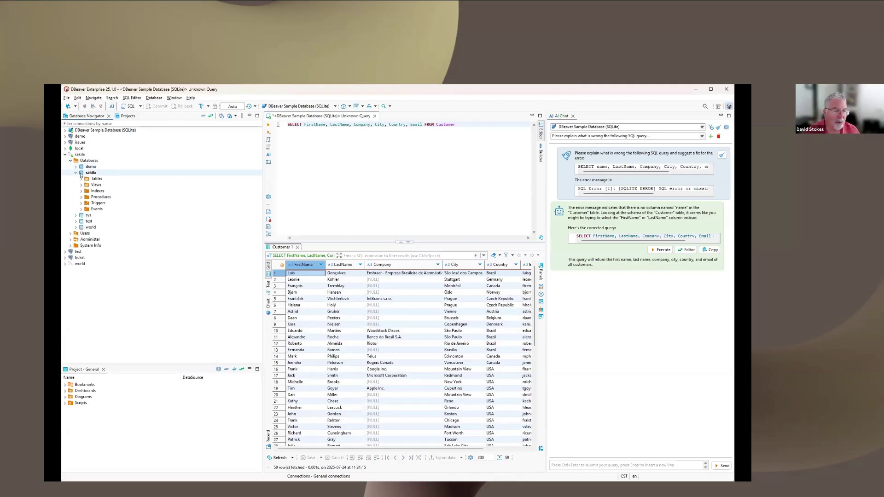
pyautogui.click(91, 173)
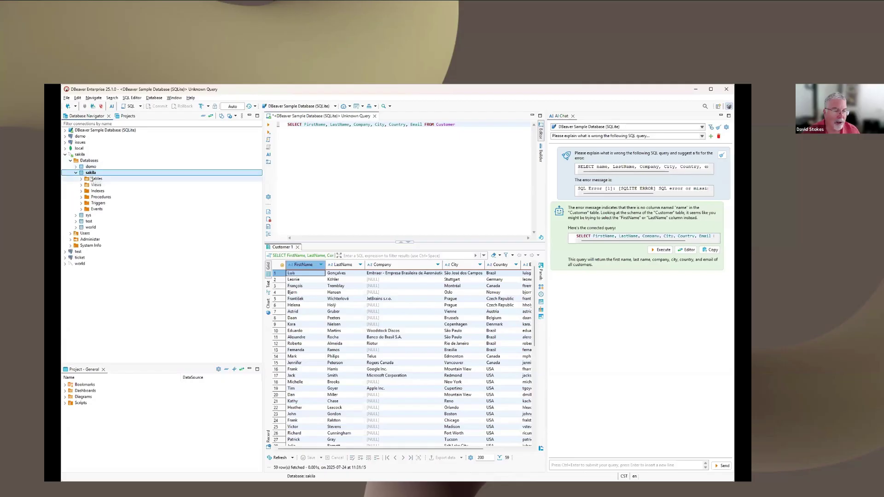
pyautogui.click(90, 179)
pyautogui.doubleClick(89, 177)
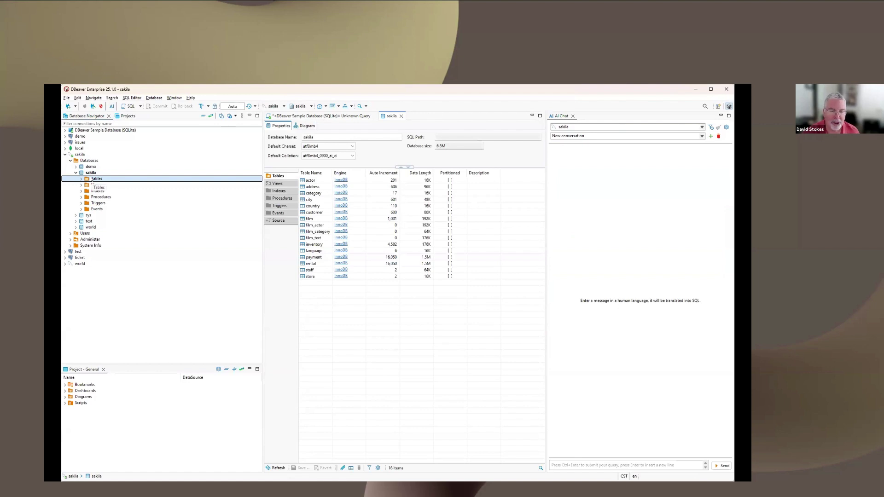
# Show the sakila database's diagram without the AI chat and highlight the relations of customer.customer_id and inventory.inventory_id.
pyautogui.click(306, 126)
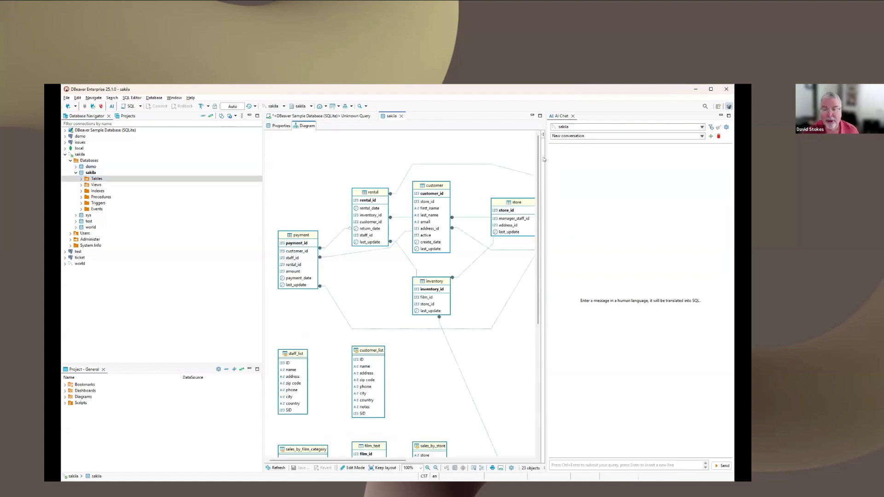
pyautogui.click(112, 106)
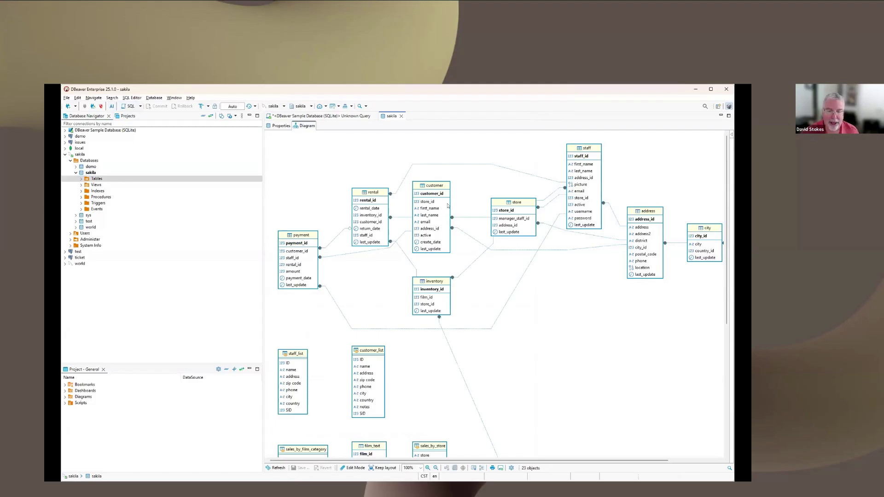
pyautogui.click(435, 193)
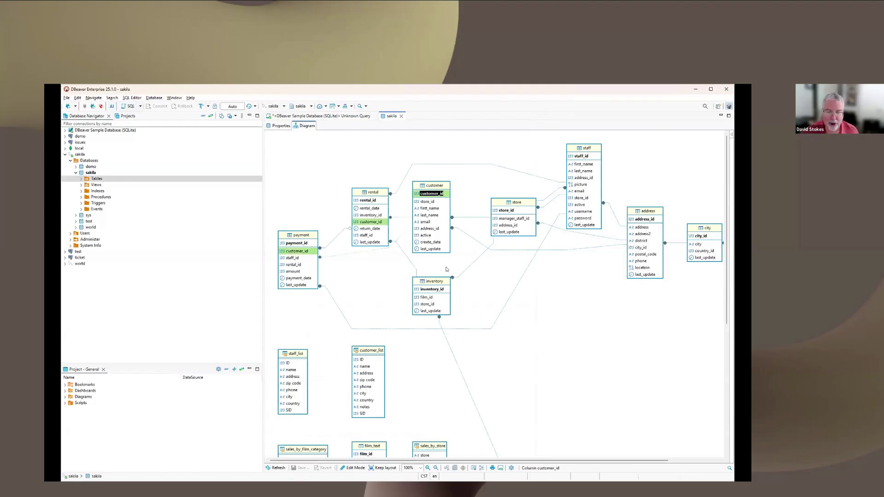
pyautogui.click(435, 289)
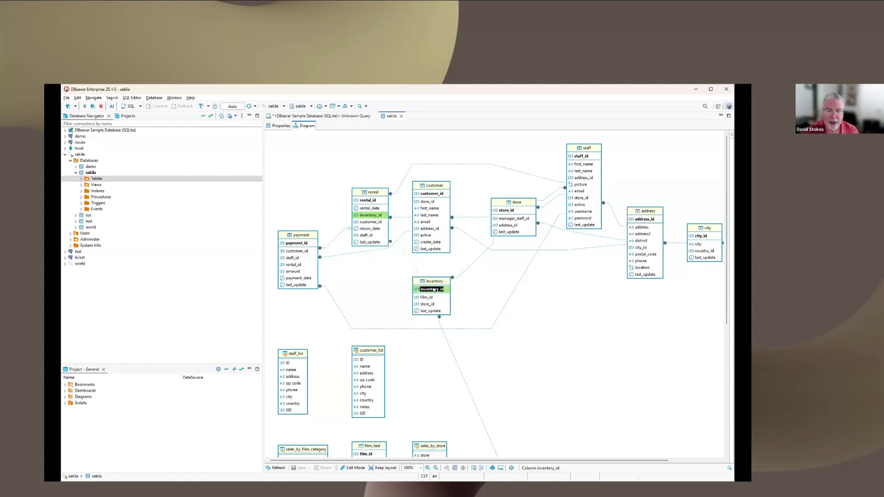
# Open an SQL console for the sakila database and reopen the AI chat beside it.
pyautogui.click(134, 98)
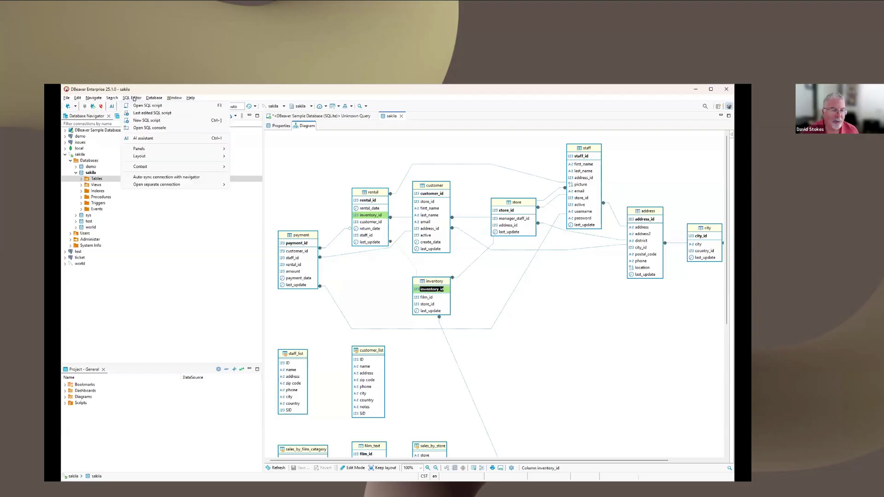
pyautogui.click(144, 128)
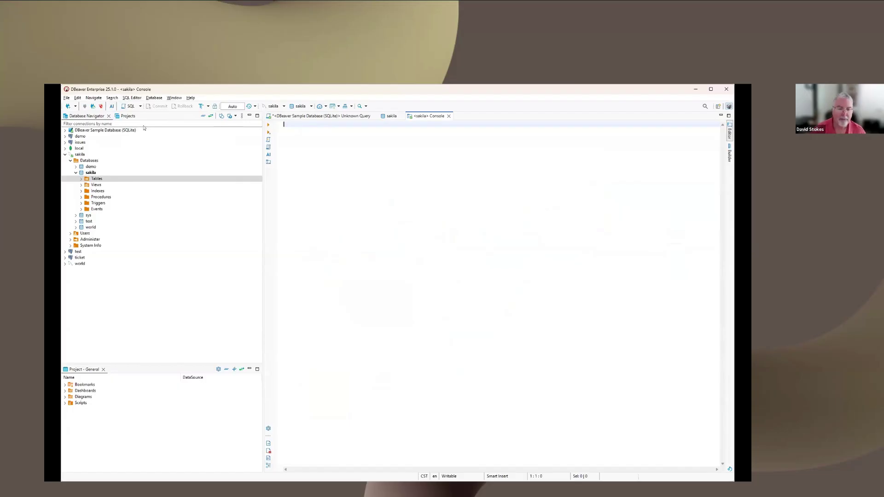
pyautogui.write('s')
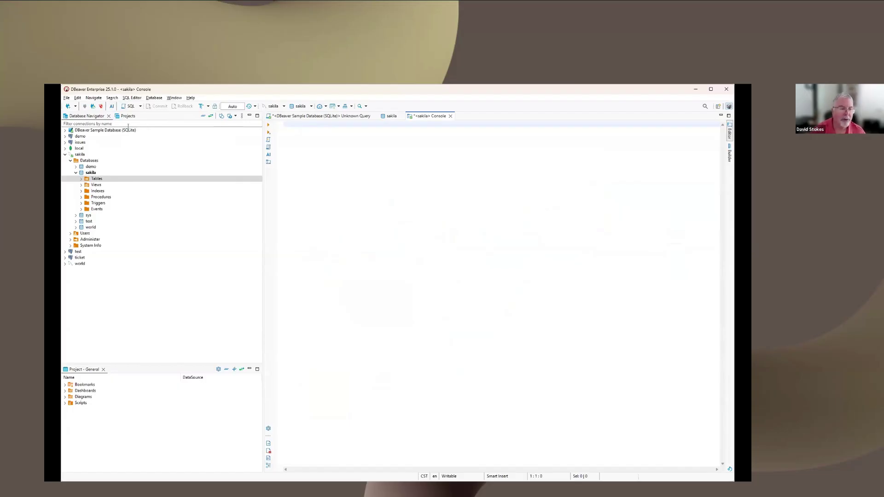
pyautogui.click(112, 107)
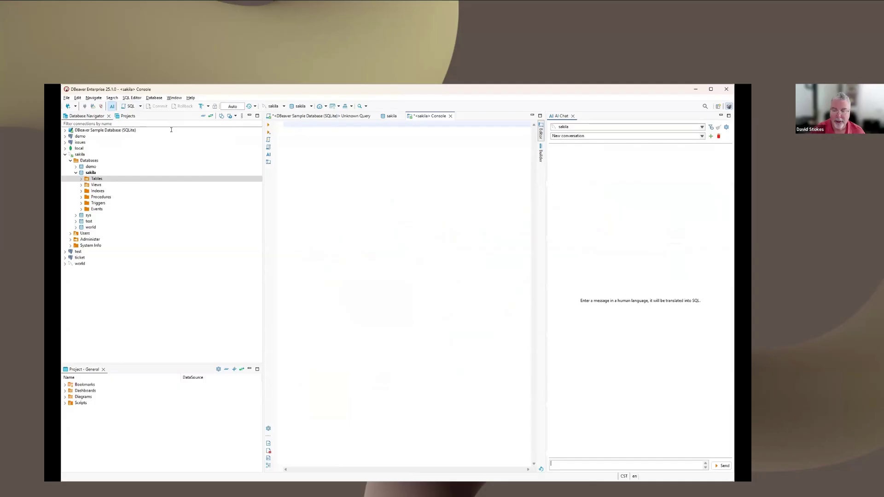
# Send the AI chat the prompt "Display the categories and revenue for each category" and place the generated SQL in the sakila console.
pyautogui.click(586, 461)
pyautogui.write('Displa')
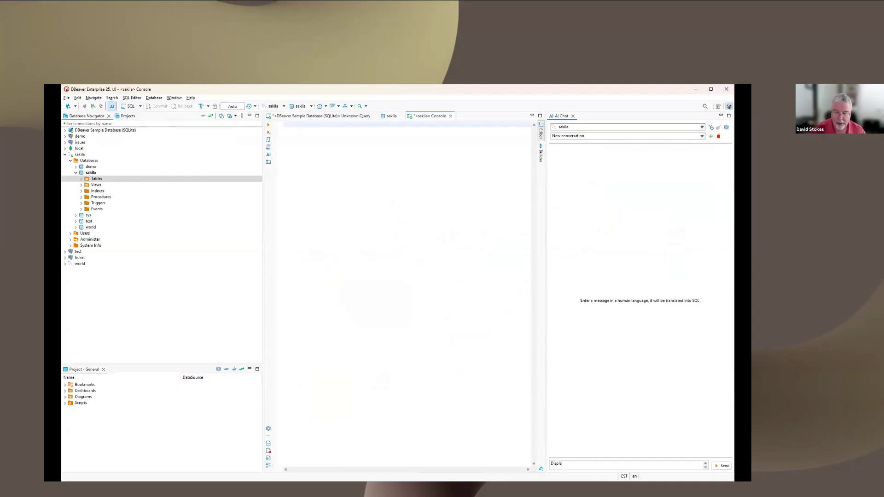
pyautogui.write('y')
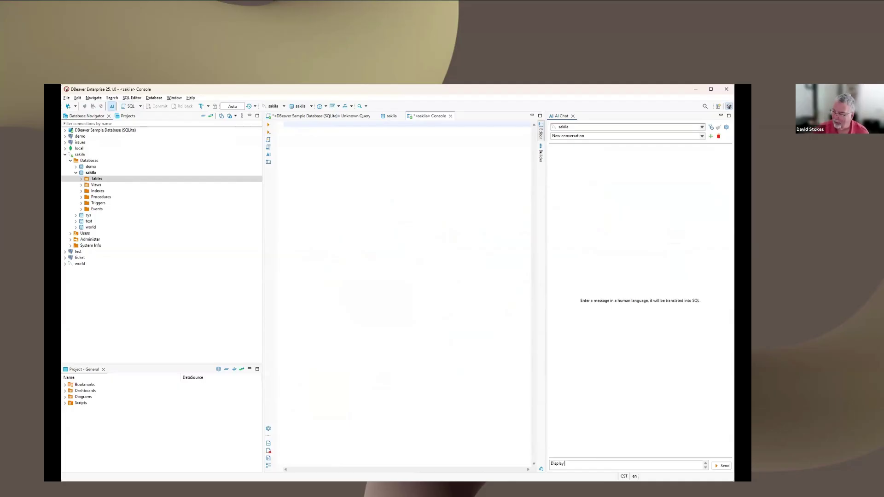
pyautogui.write(' the ')
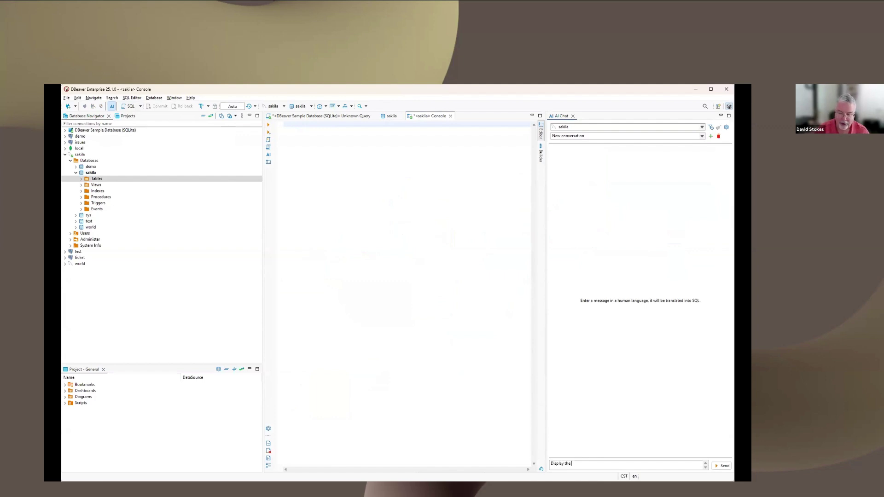
pyautogui.write('categories')
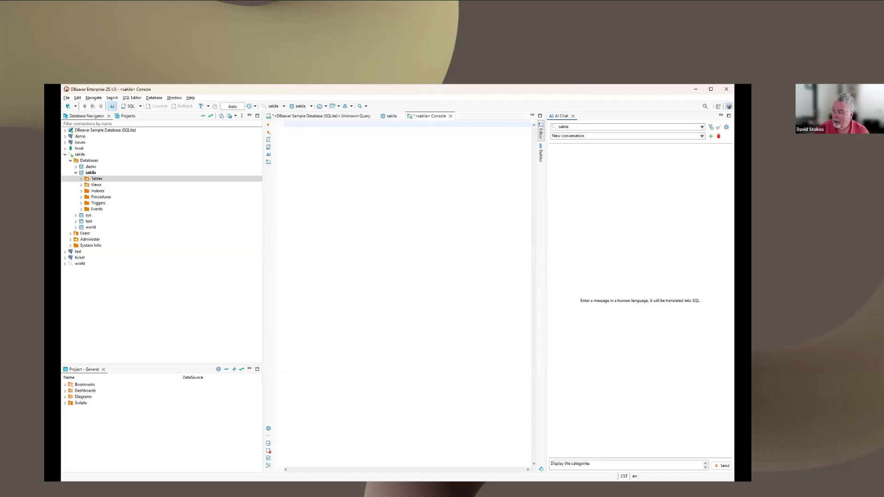
pyautogui.write(' and')
pyautogui.write(' re')
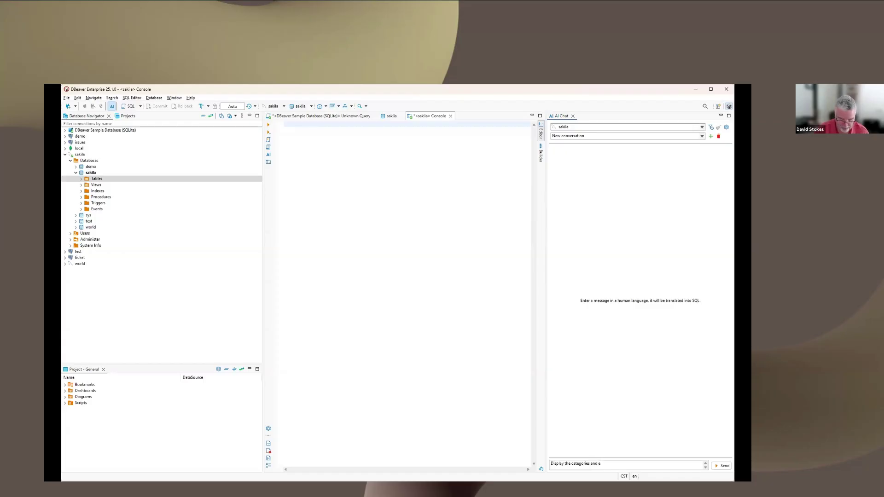
pyautogui.write('venue f')
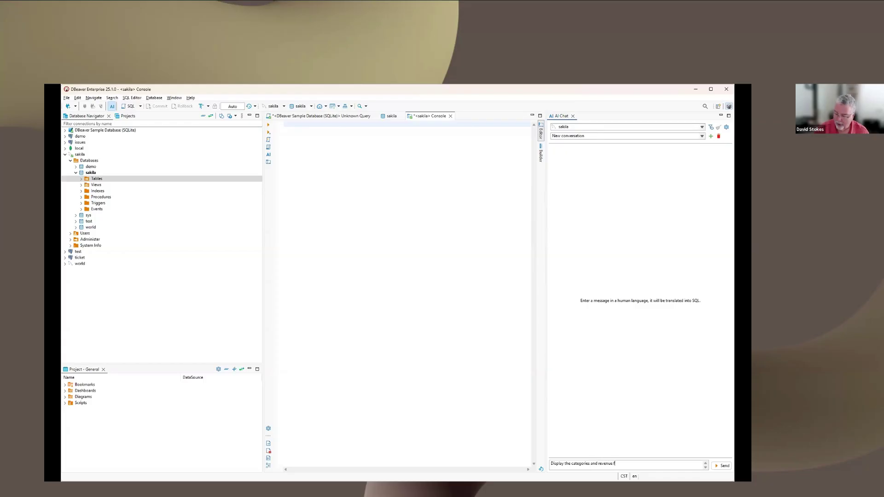
pyautogui.write('or each ca')
pyautogui.write('tergory')
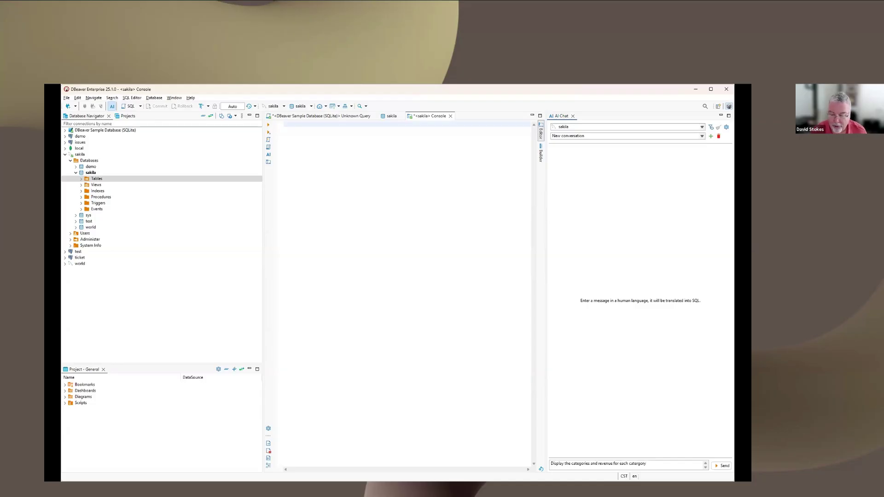
pyautogui.click(718, 466)
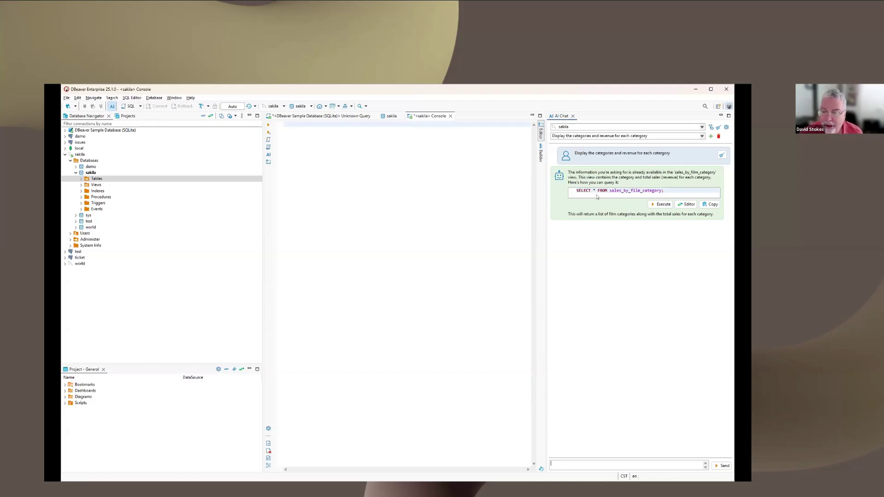
pyautogui.click(686, 204)
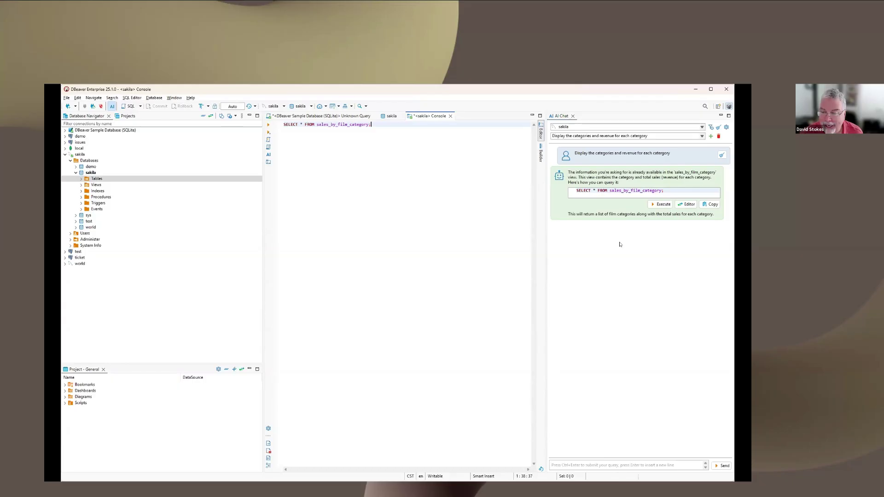
# Execute the generated sales_by_film_category query from the AI chat and change the result chart's type to Pie.
pyautogui.click(661, 204)
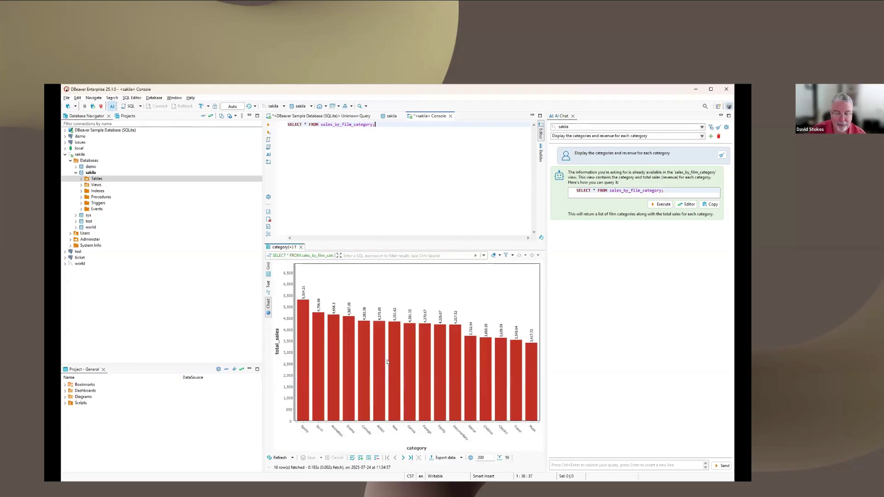
pyautogui.rightClick(417, 427)
pyautogui.click(408, 426)
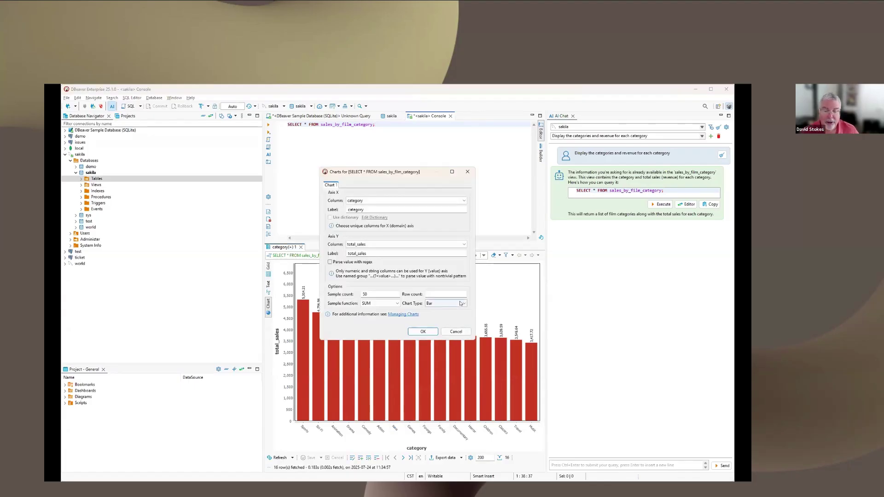
pyautogui.click(460, 304)
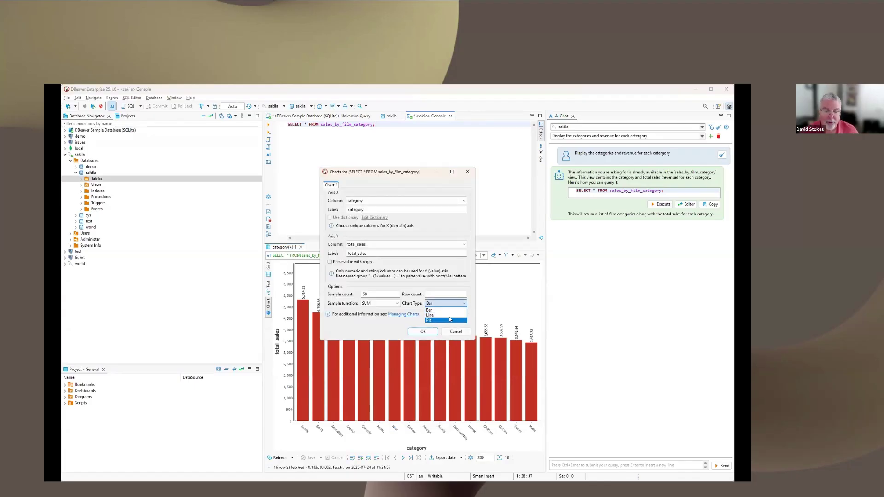
pyautogui.click(449, 320)
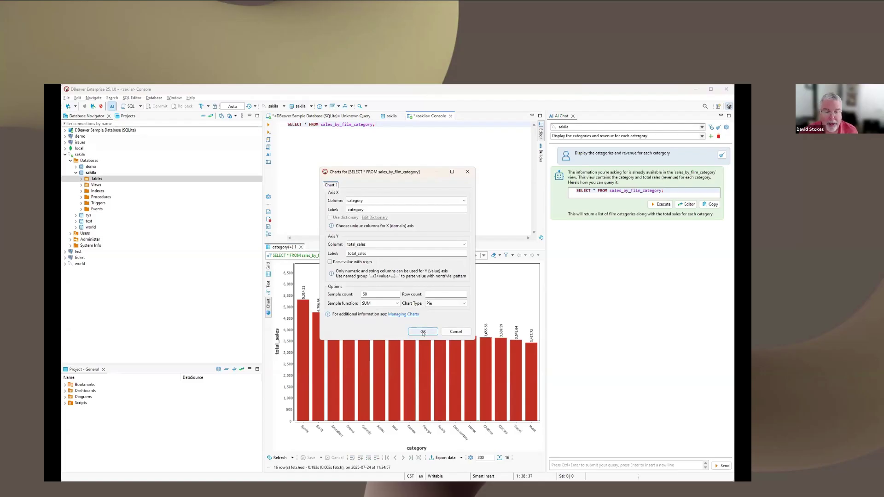
pyautogui.press('Return')
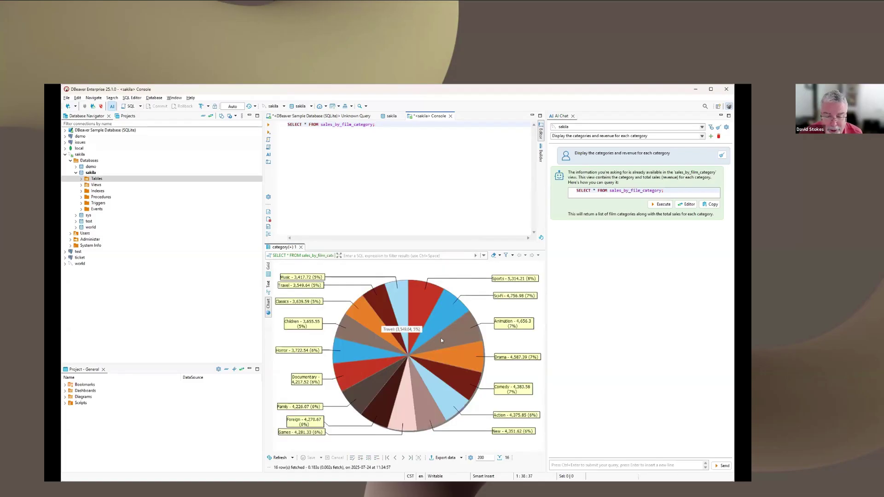
# Set the sample count of the category revenue pie chart to 9.
pyautogui.rightClick(418, 324)
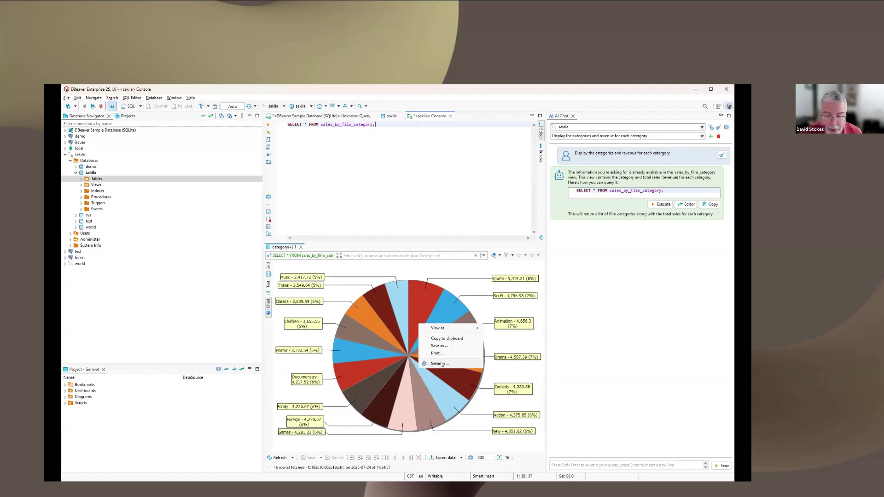
pyautogui.click(441, 364)
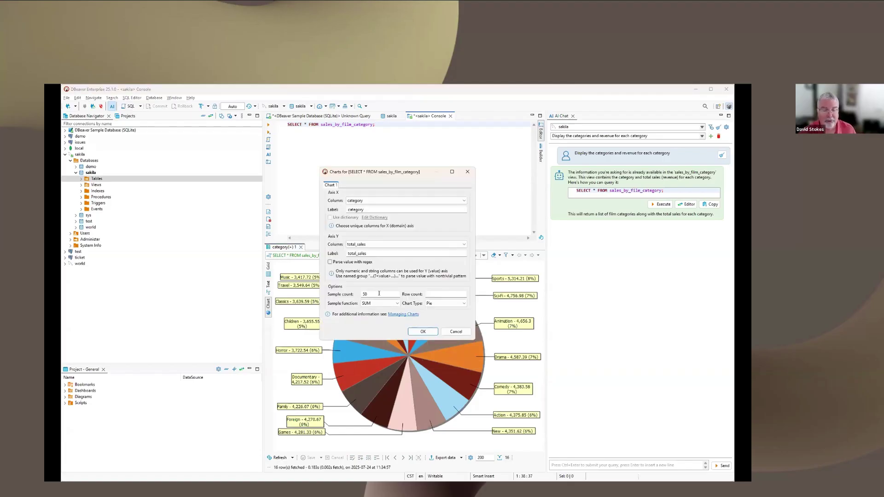
pyautogui.click(379, 293)
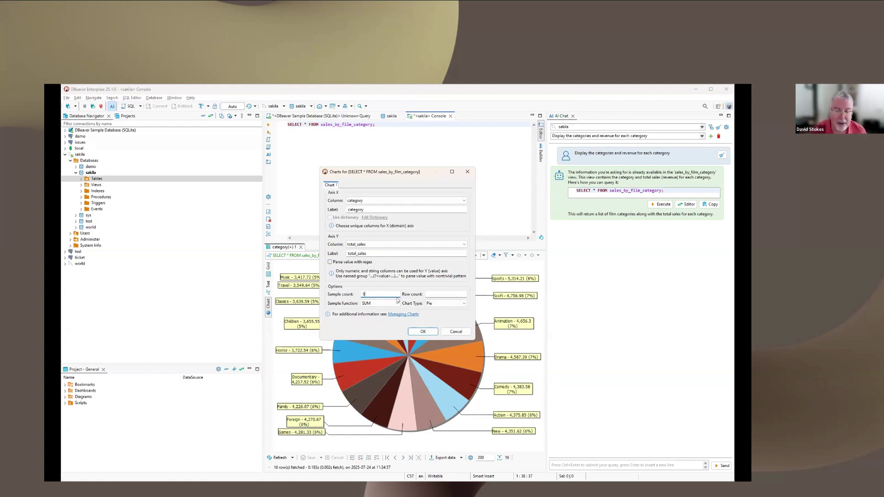
pyautogui.write('9')
pyautogui.click(422, 332)
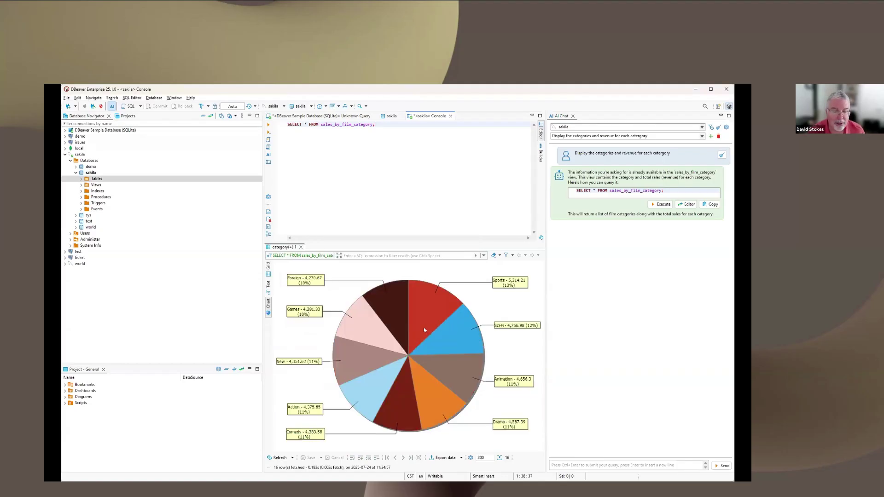
pyautogui.moveTo(424, 327)
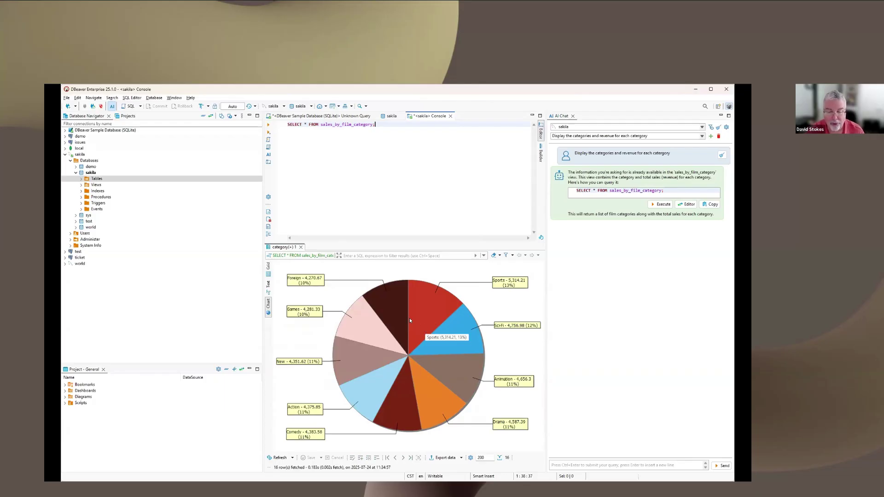
# Check which file types the pie chart can be saved as, and leave without saving it.
pyautogui.rightClick(409, 318)
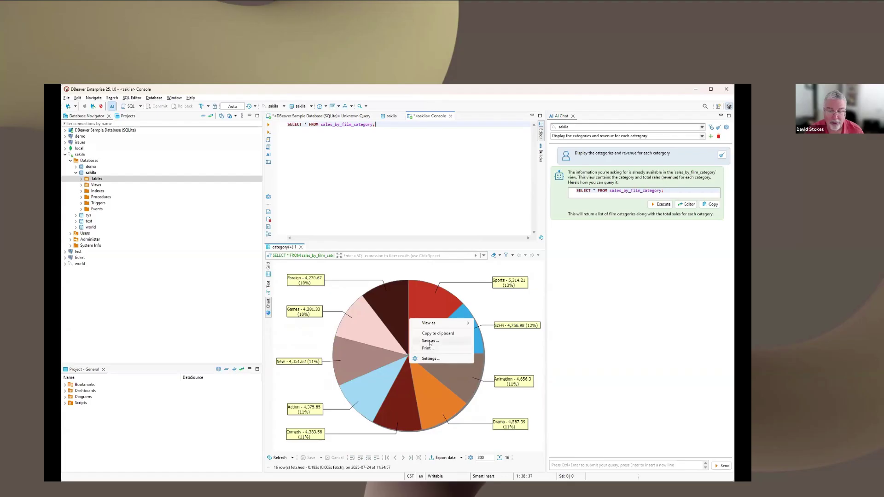
pyautogui.click(429, 341)
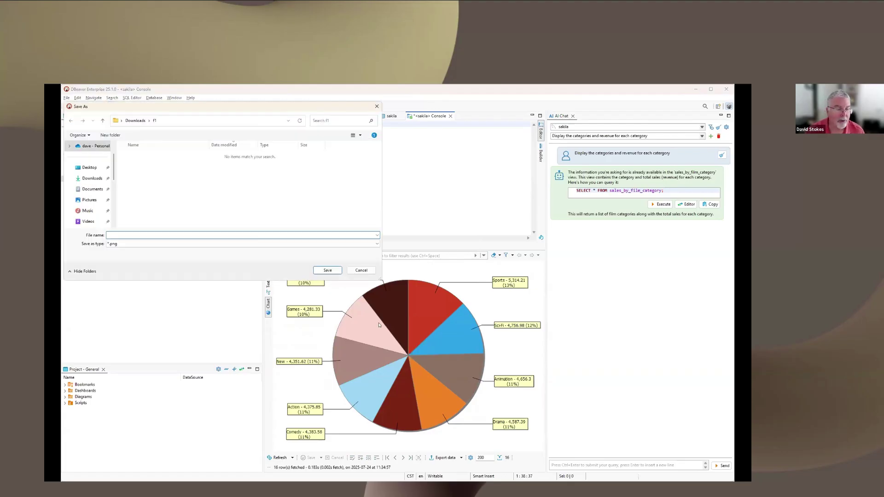
pyautogui.click(376, 244)
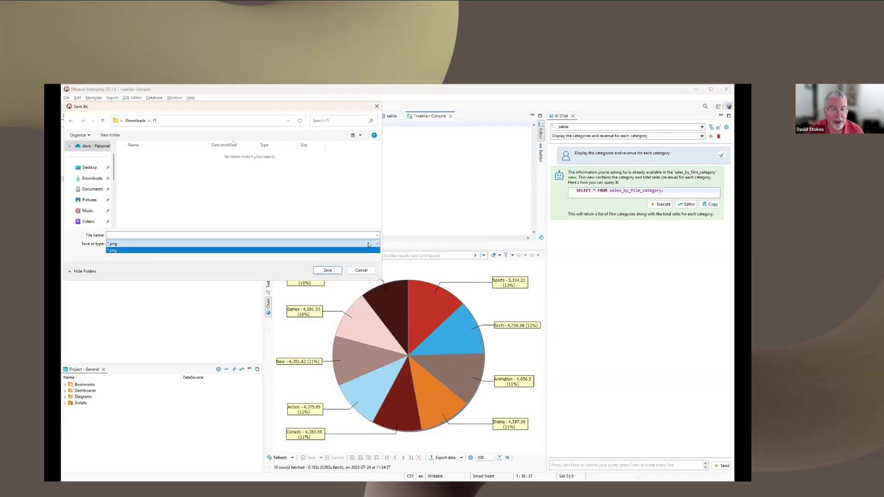
pyautogui.click(360, 245)
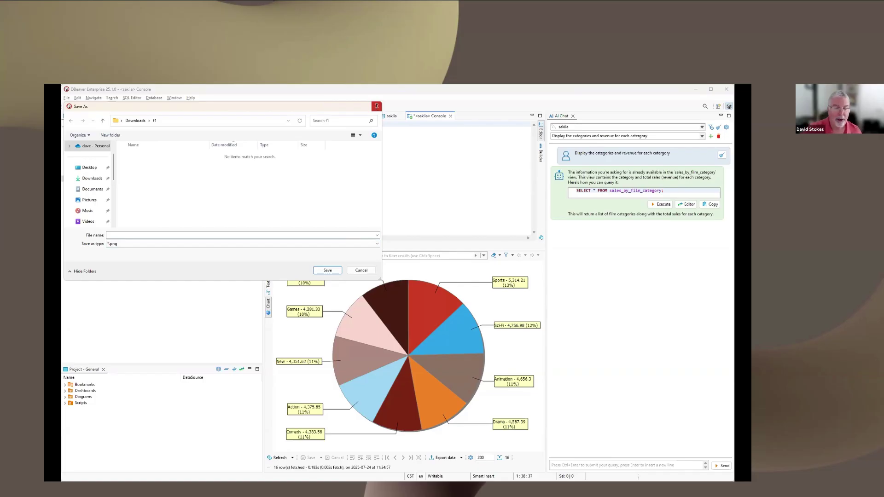
pyautogui.click(376, 105)
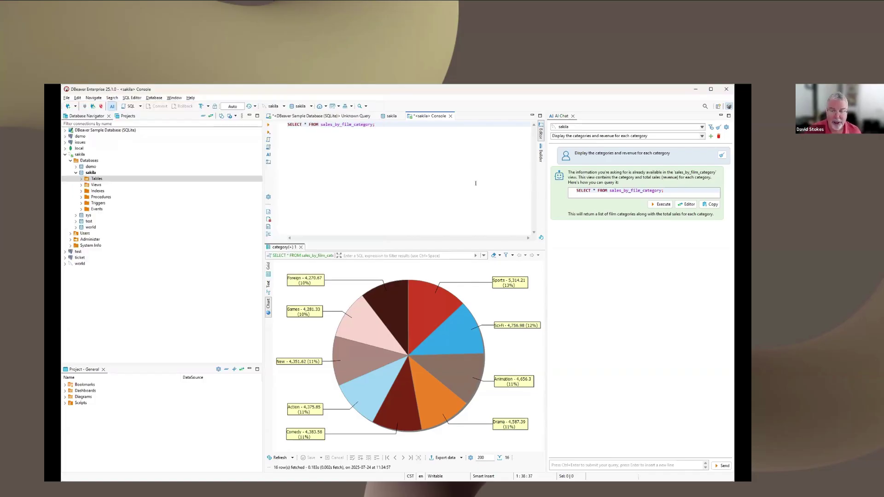
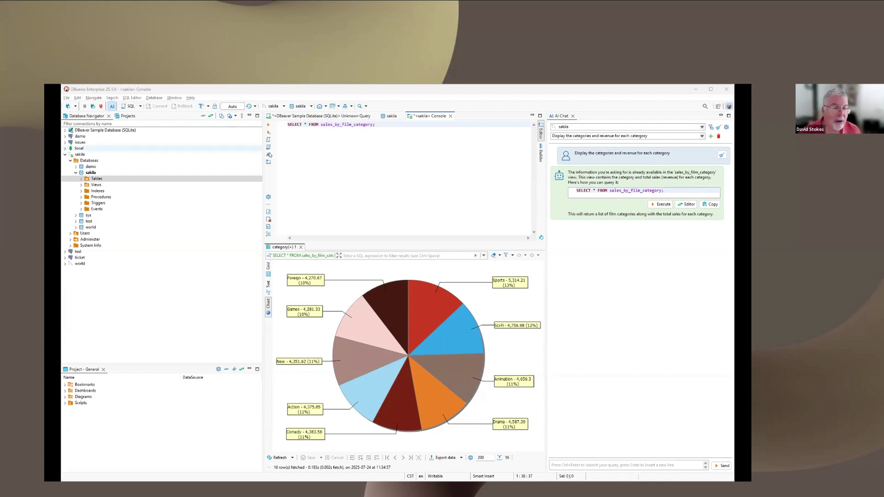
# Review the AI configuration and engine settings in the preferences, and close them without changing anything.
pyautogui.click(173, 98)
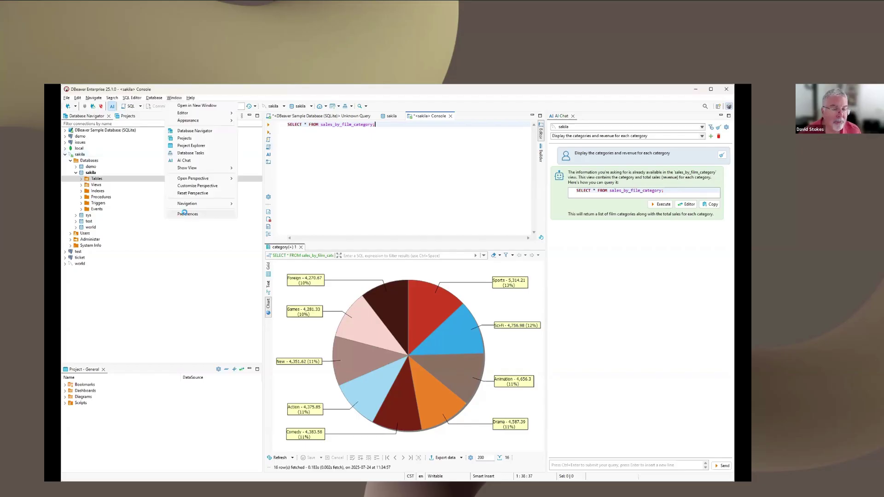
pyautogui.click(187, 214)
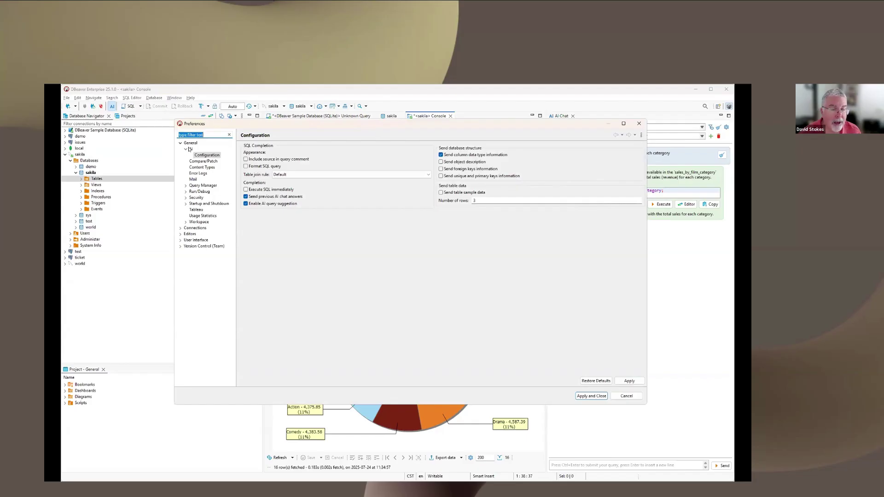
pyautogui.click(190, 149)
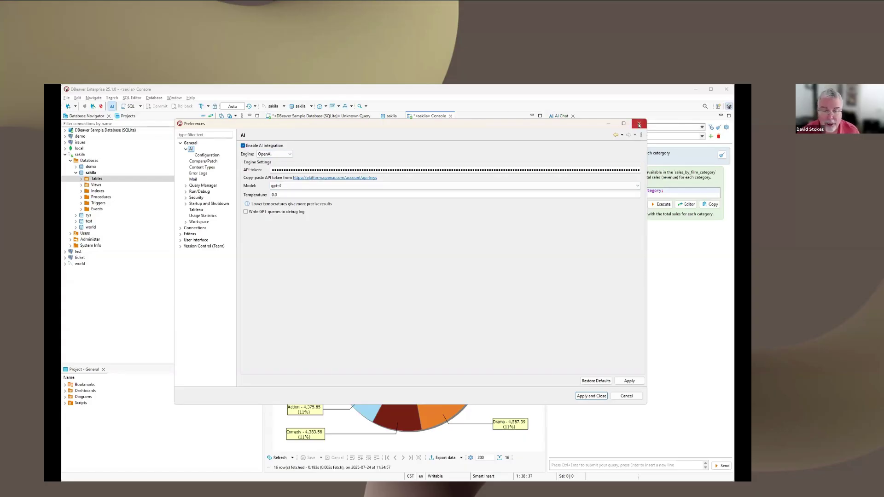
pyautogui.click(639, 124)
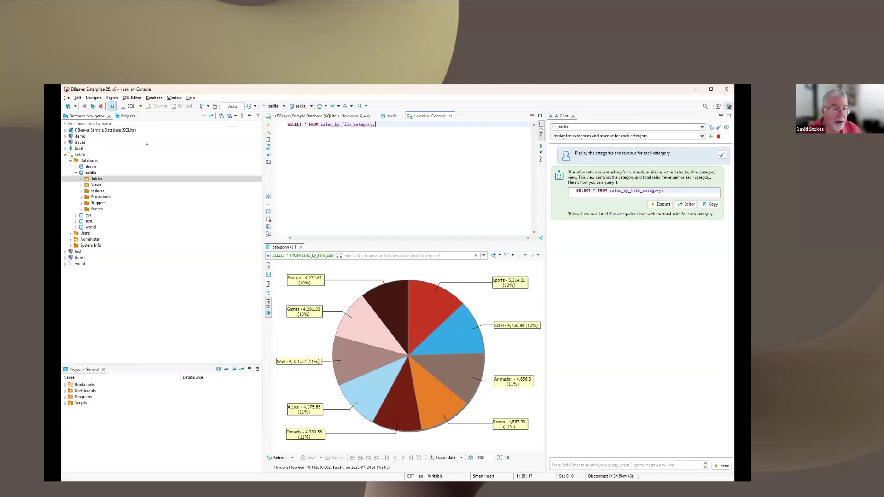
# Collapse the sakila connection, expand the sample SQLite database, and close the sakila console, sakila diagram and Customer result.
pyautogui.click(65, 156)
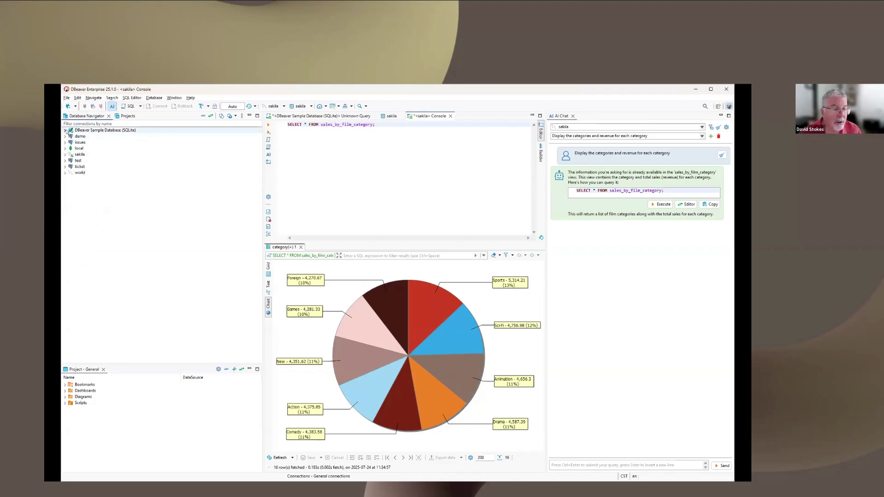
pyautogui.doubleClick(74, 131)
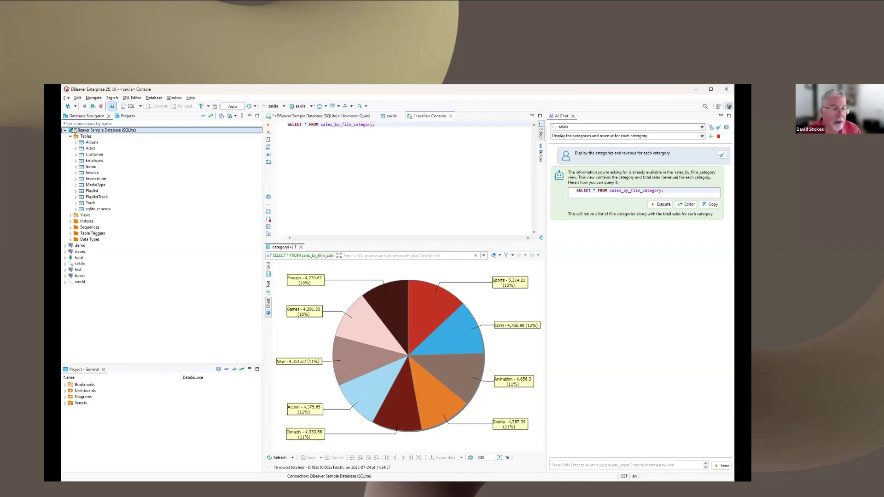
pyautogui.click(450, 116)
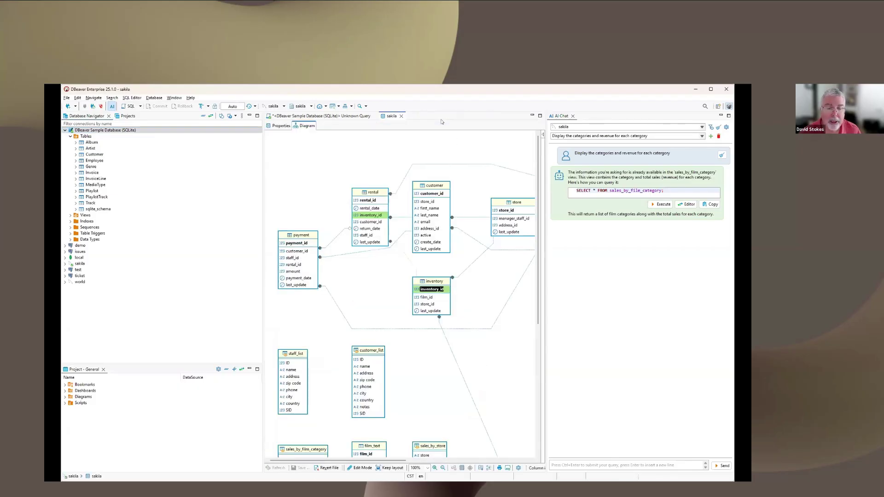
pyautogui.click(401, 117)
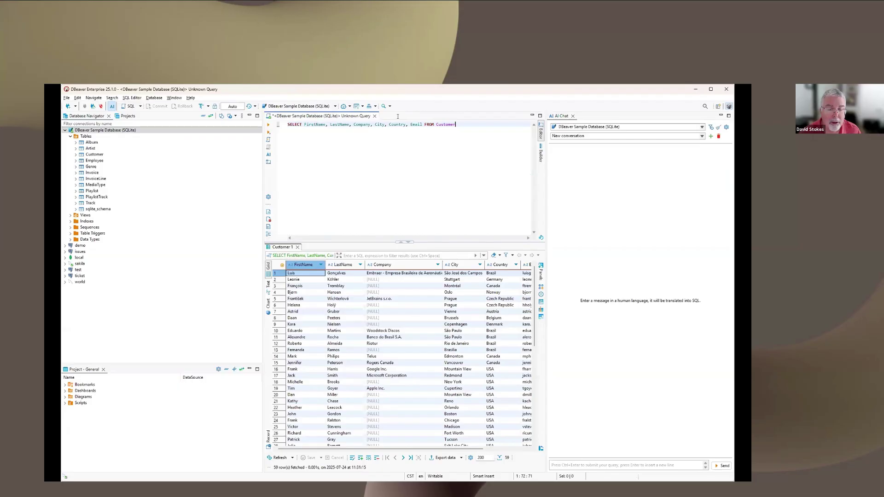
pyautogui.click(297, 246)
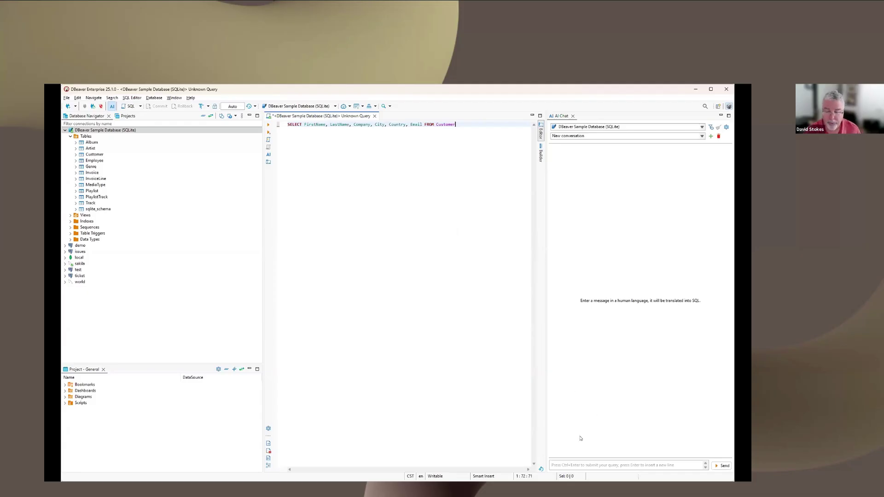
pyautogui.click(569, 461)
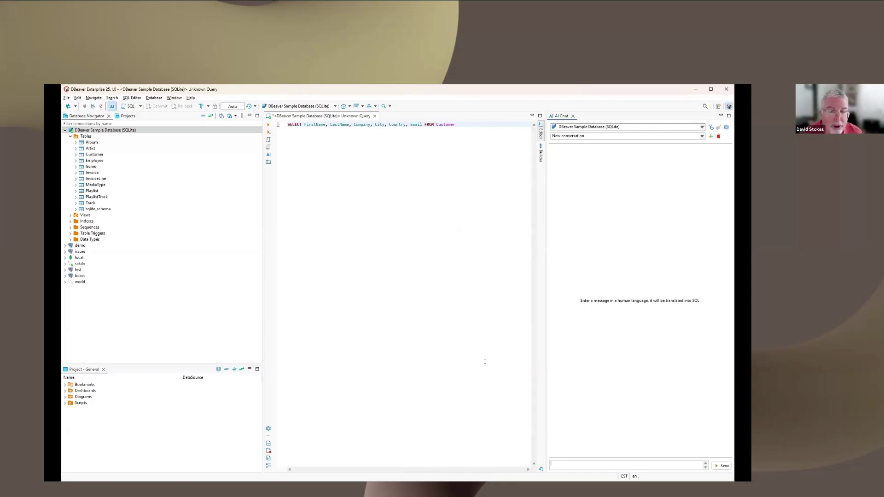
pyautogui.click(132, 98)
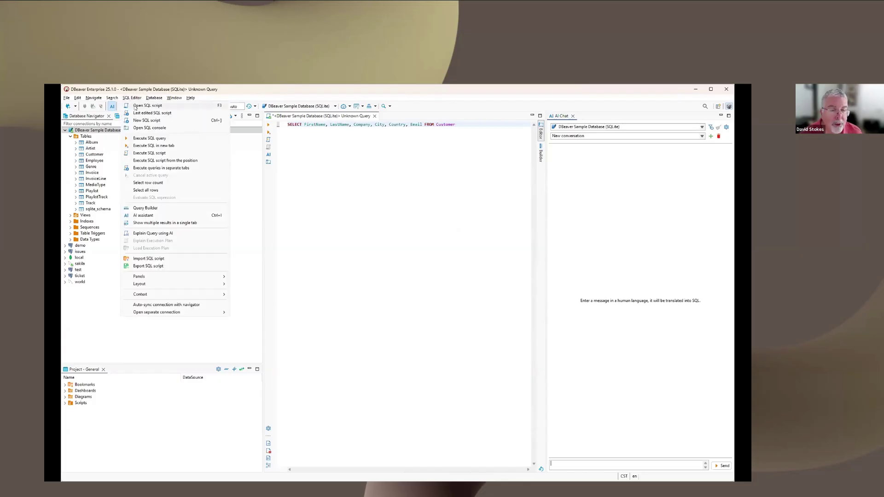
pyautogui.click(135, 105)
pyautogui.doubleClick(286, 113)
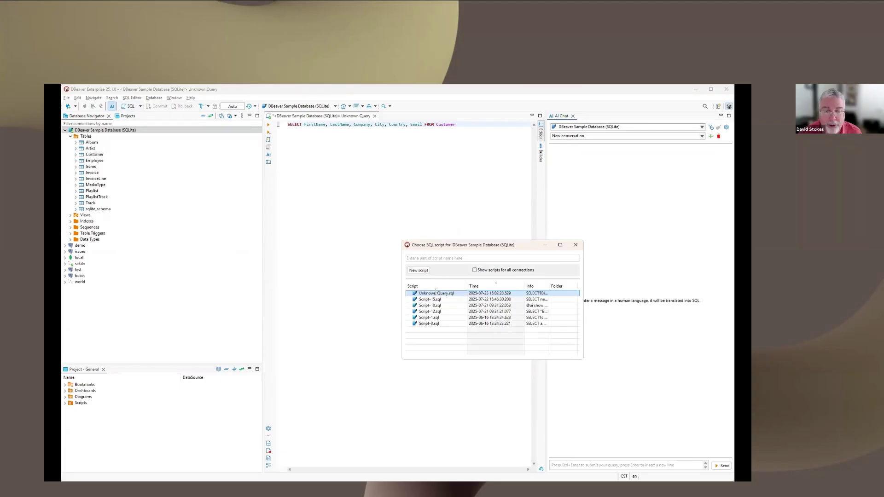
pyautogui.doubleClick(434, 293)
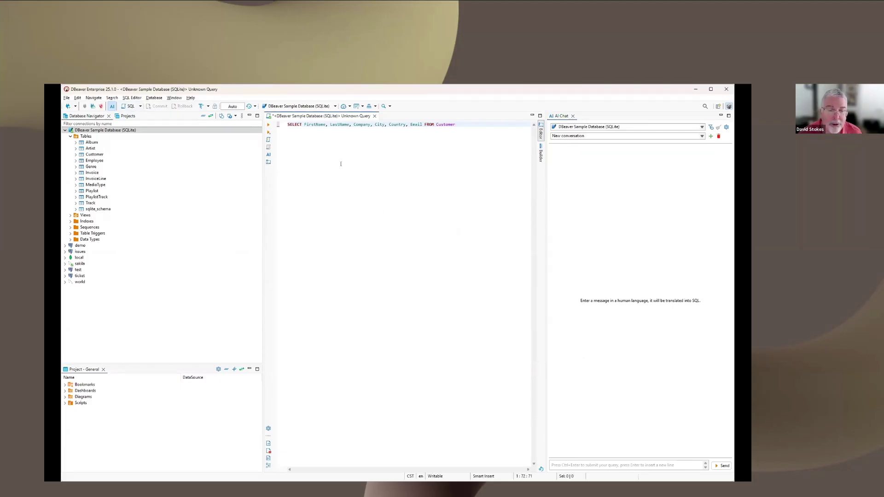
pyautogui.click(140, 107)
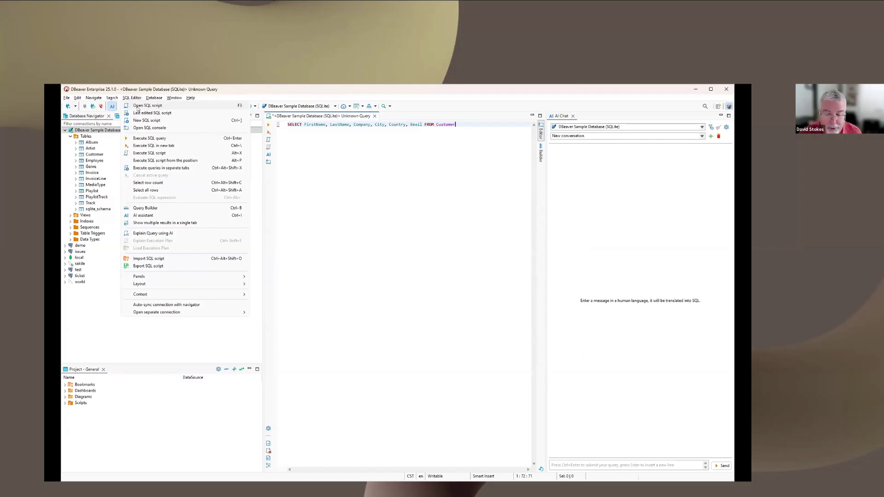
pyautogui.press('Return')
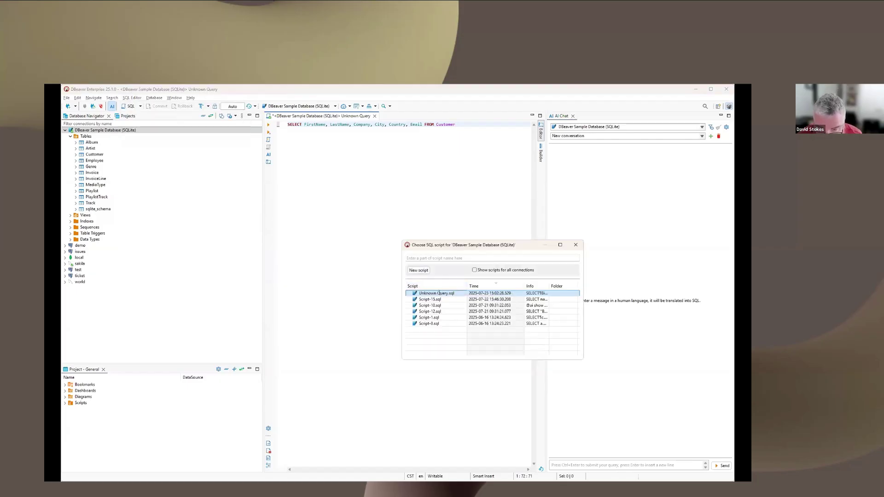
pyautogui.press('Escape')
# Close the Unknown Query script and open an empty SQL console for the DBeaver Sample Database (SQLite).
pyautogui.click(374, 116)
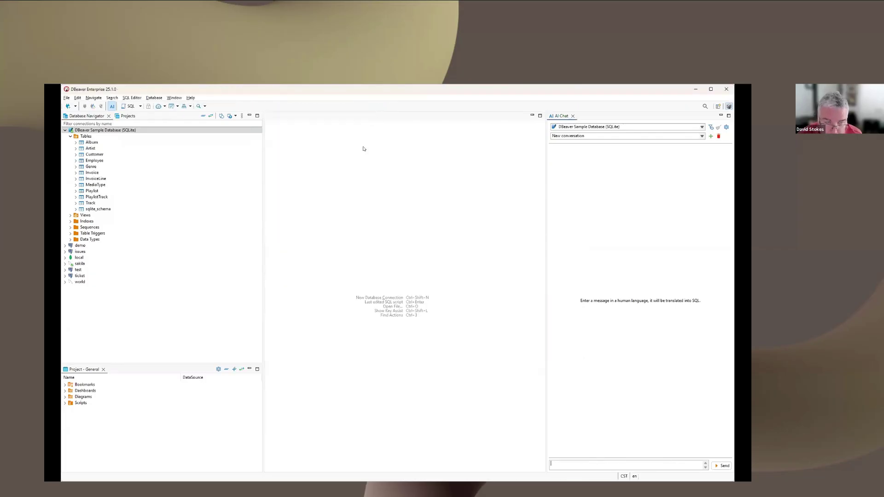
pyautogui.click(132, 98)
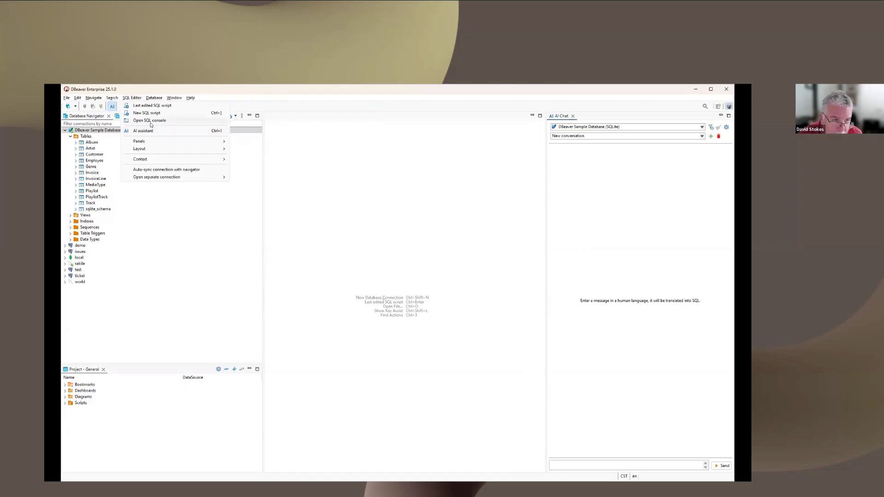
pyautogui.click(150, 121)
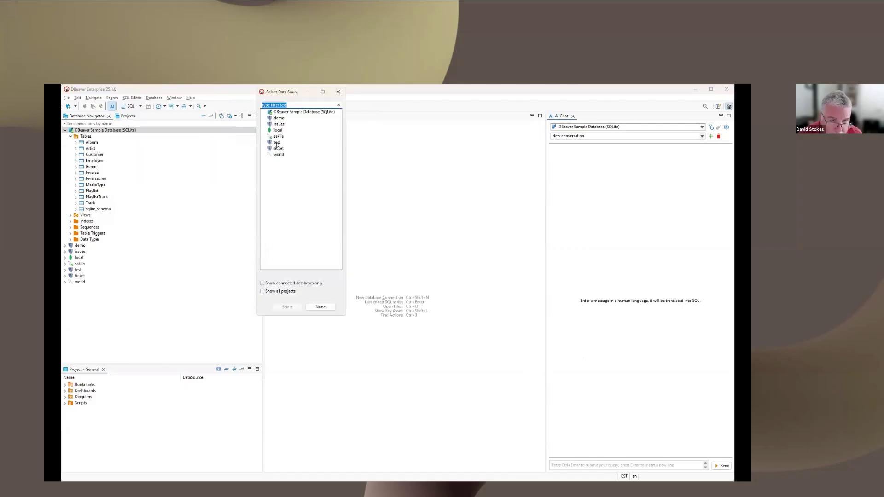
pyautogui.doubleClick(293, 113)
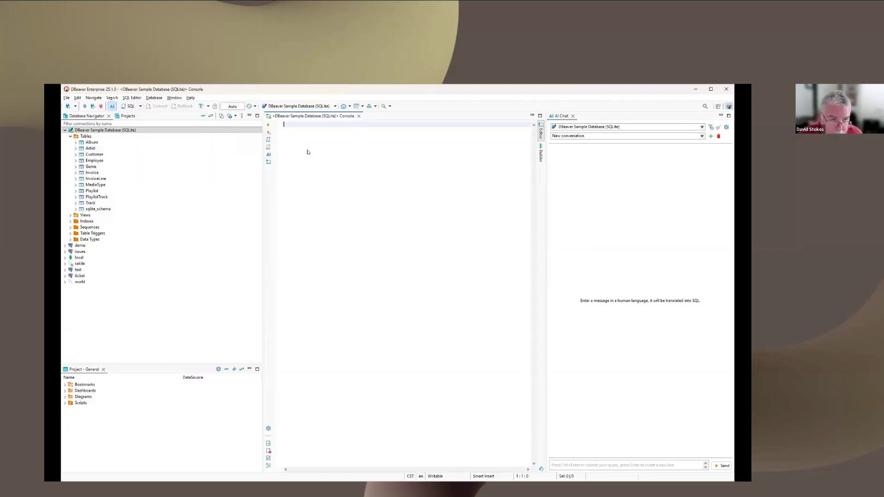
# Open the saved Unknown Query script for the DBeaver Sample Database (SQLite).
pyautogui.click(140, 107)
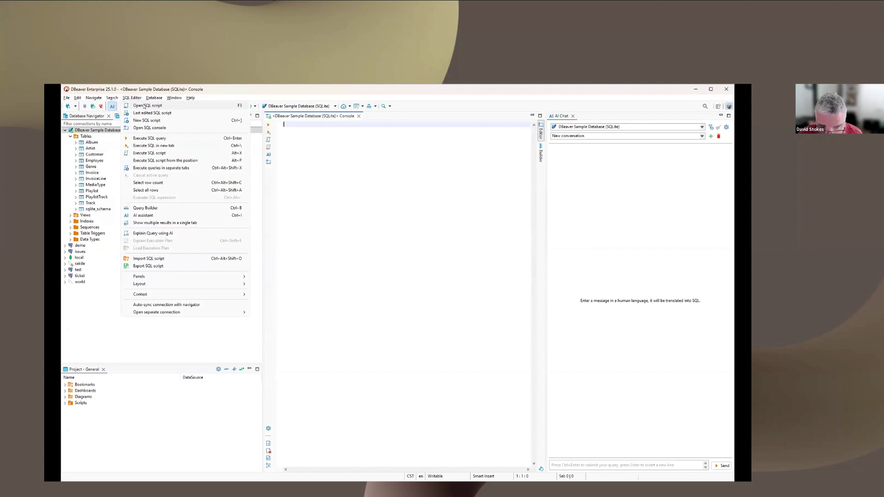
pyautogui.click(144, 105)
pyautogui.doubleClick(424, 292)
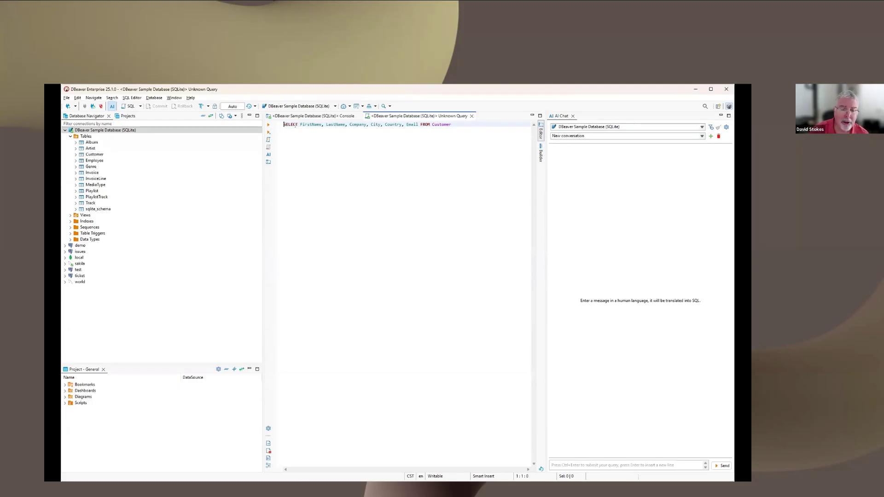
# Have the AI explain the entire SELECT query on the Customer table.
pyautogui.moveTo(295, 124); pyautogui.dragTo(453, 139)
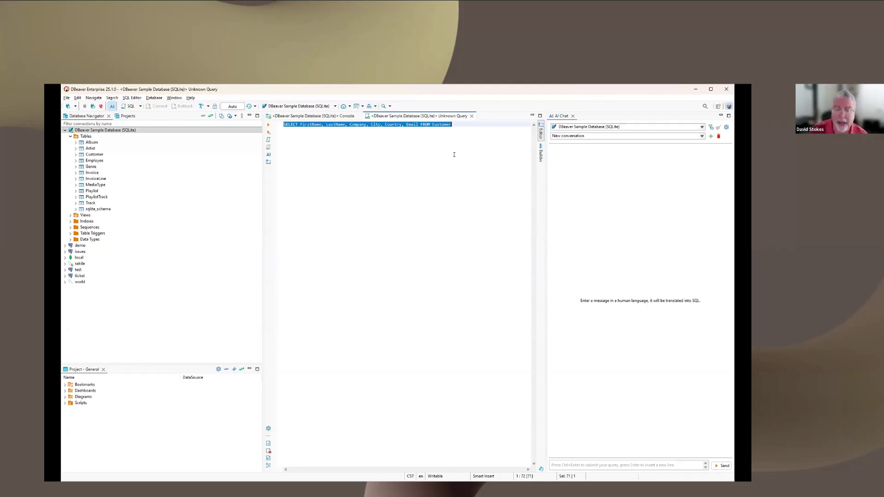
pyautogui.rightClick(287, 126)
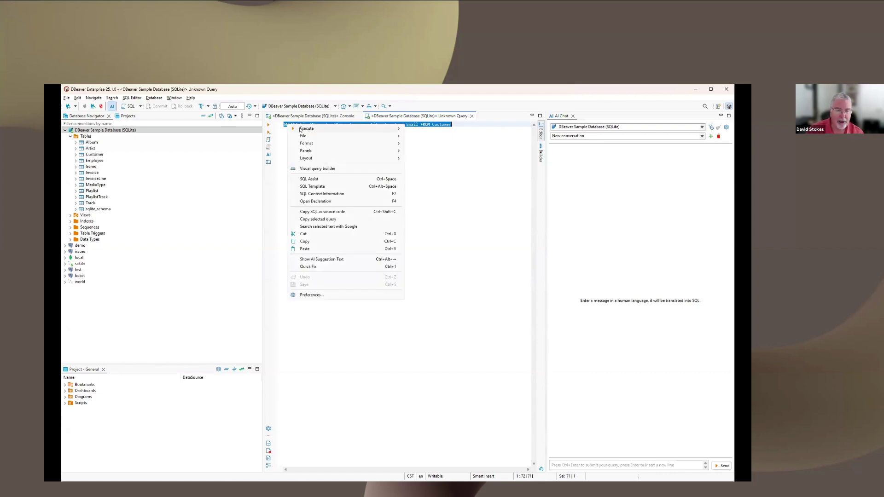
pyautogui.moveTo(305, 130)
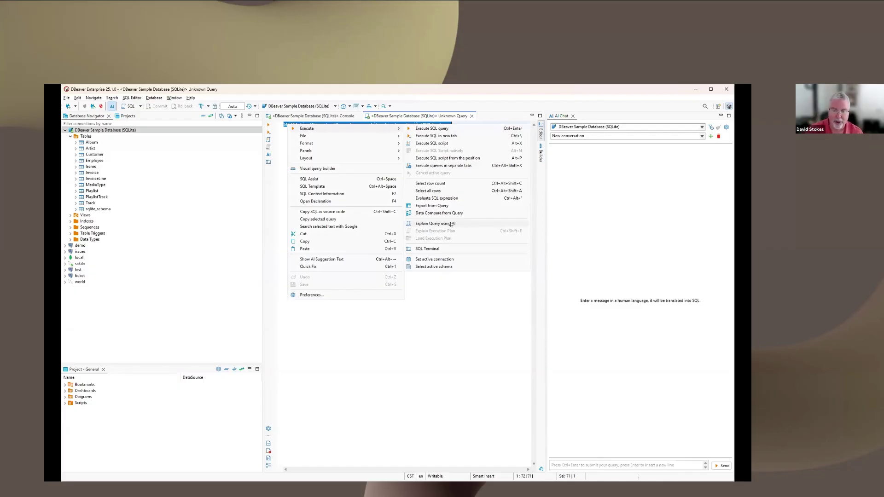
pyautogui.click(451, 224)
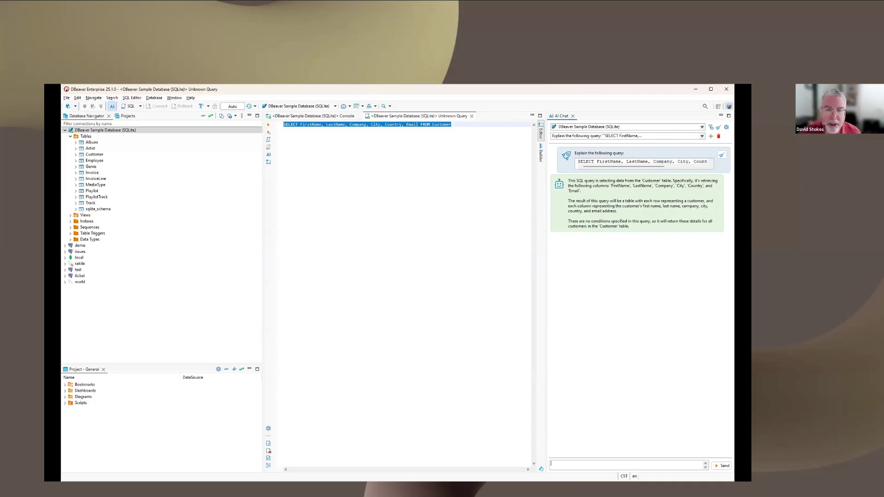
pyautogui.hotkey('alt', 'Tab')
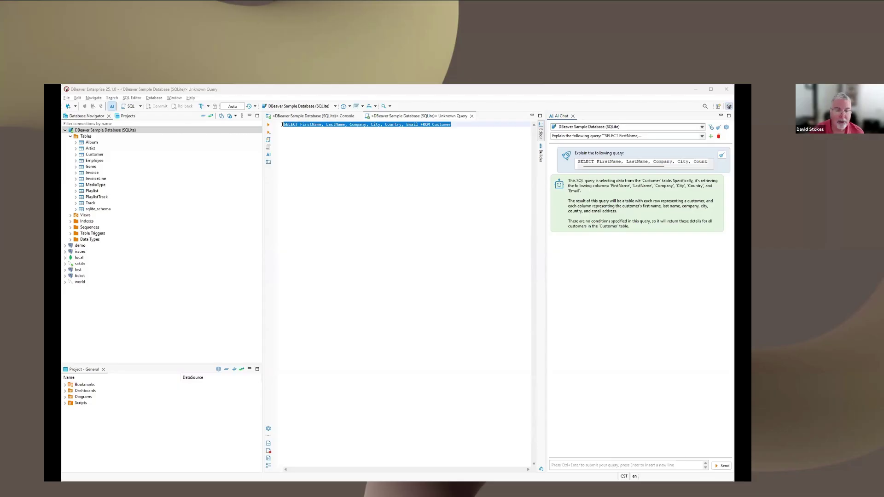
# Replace the Customer query with the comment "-- get the list of the top 10 billing countries by total purchase amount".
pyautogui.moveTo(282, 125); pyautogui.dragTo(544, 136)
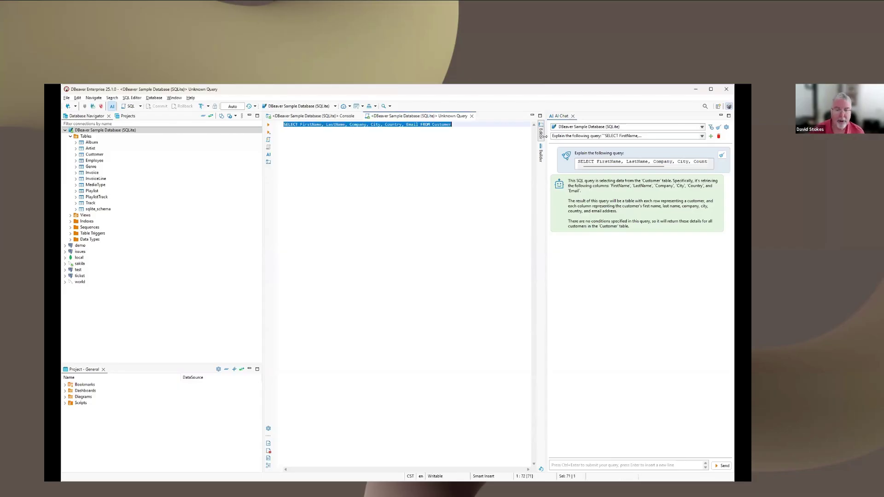
pyautogui.write('\\')
pyautogui.press('BackSpace')
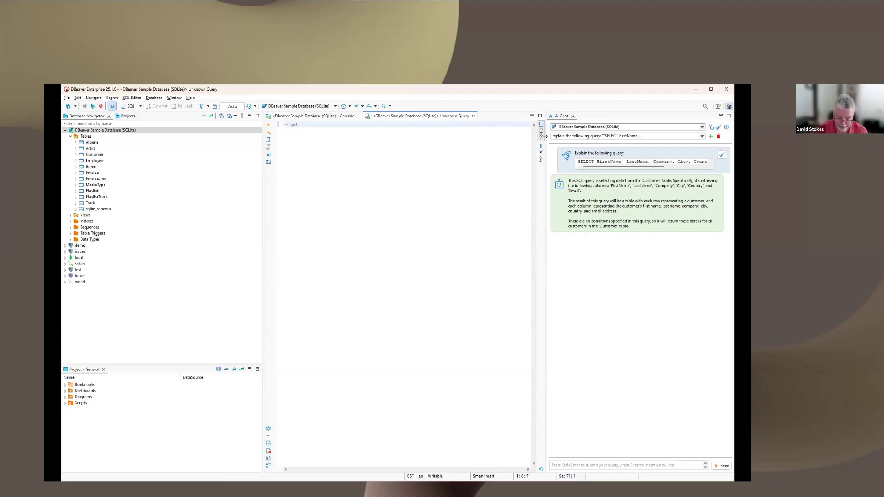
pyautogui.write('the list ')
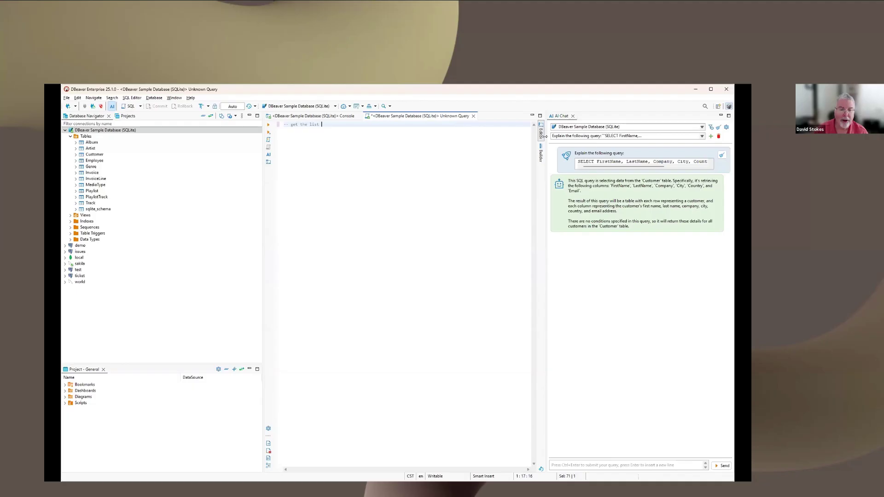
pyautogui.write('of the top 1')
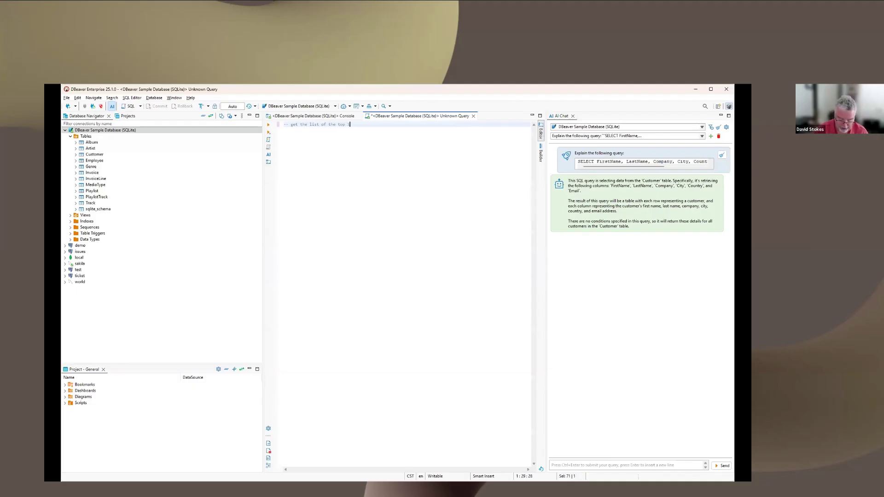
pyautogui.write('0 billing')
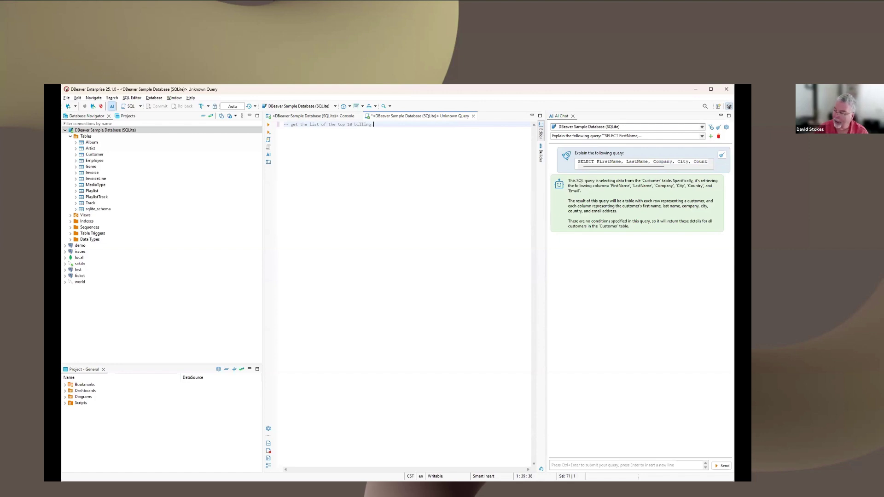
pyautogui.write(' countrie')
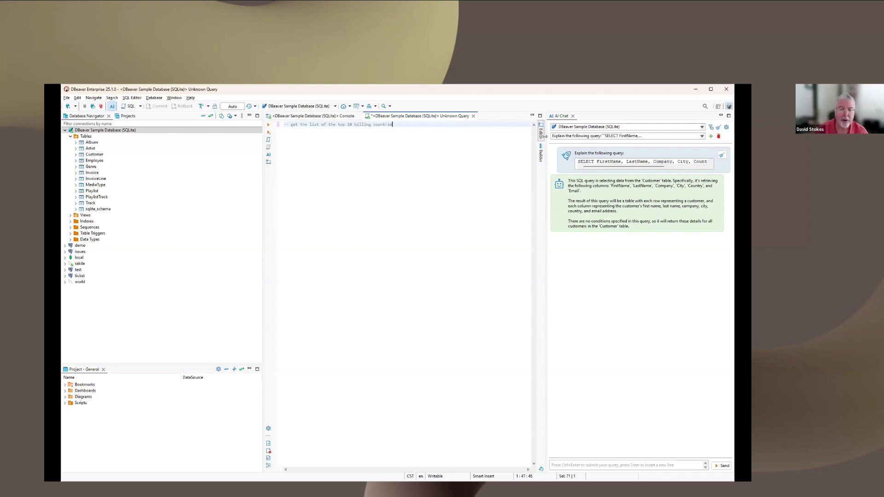
pyautogui.write('s ')
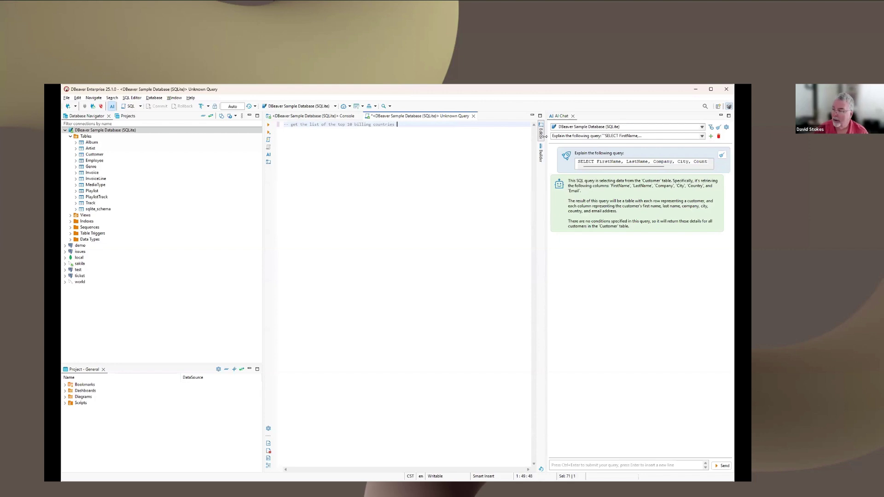
pyautogui.write('by t')
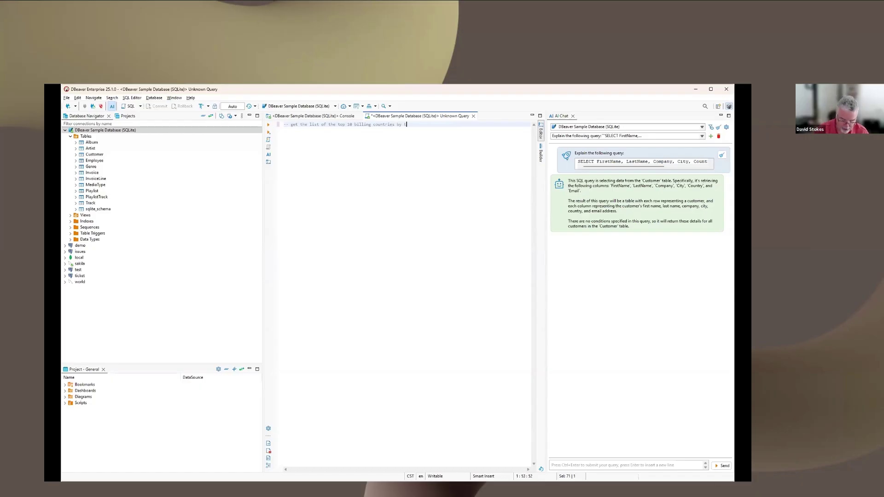
pyautogui.write('otal pu')
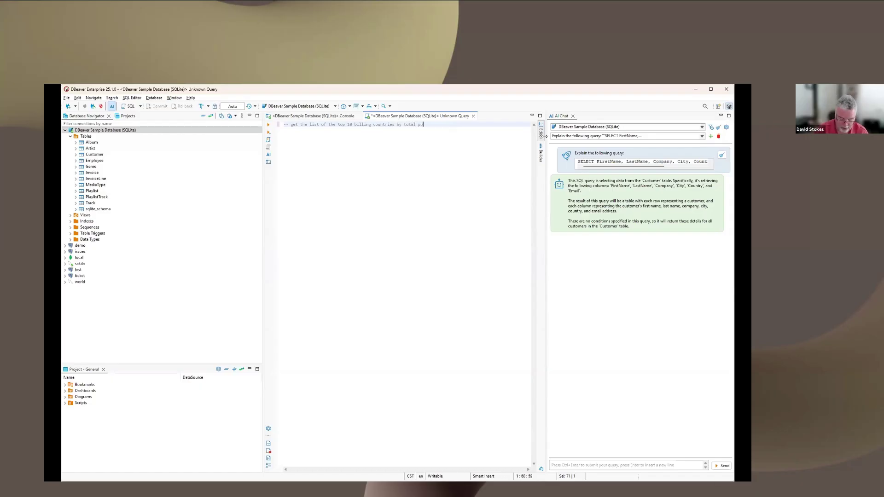
pyautogui.write('rchase am')
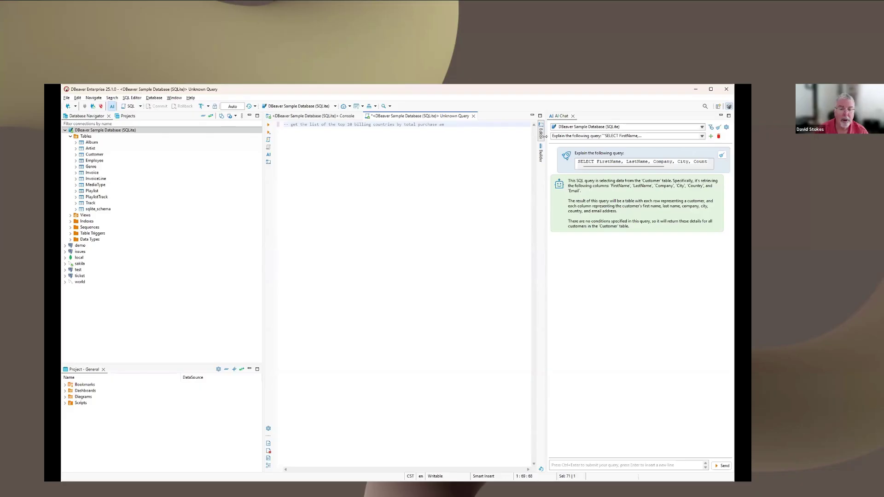
pyautogui.write('ount')
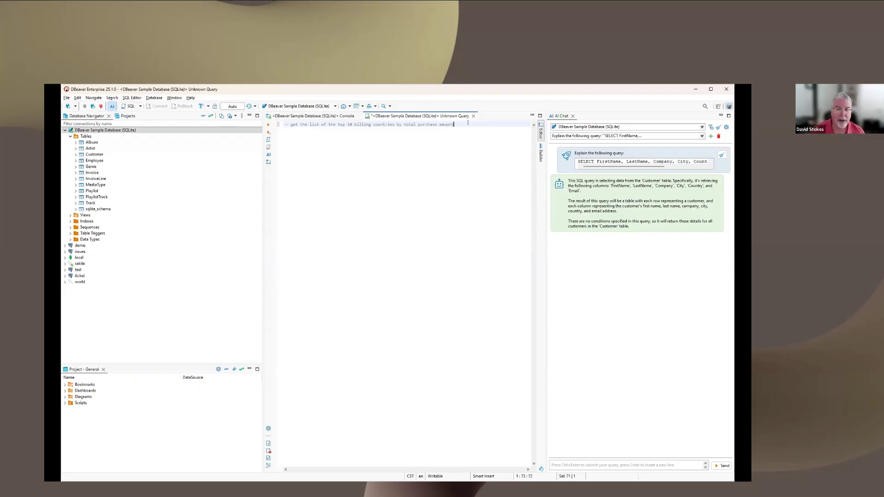
# Begin a SELECT statement on a new line below the comment, accept the AI-suggested completion, and execute the query.
pyautogui.press('Return')
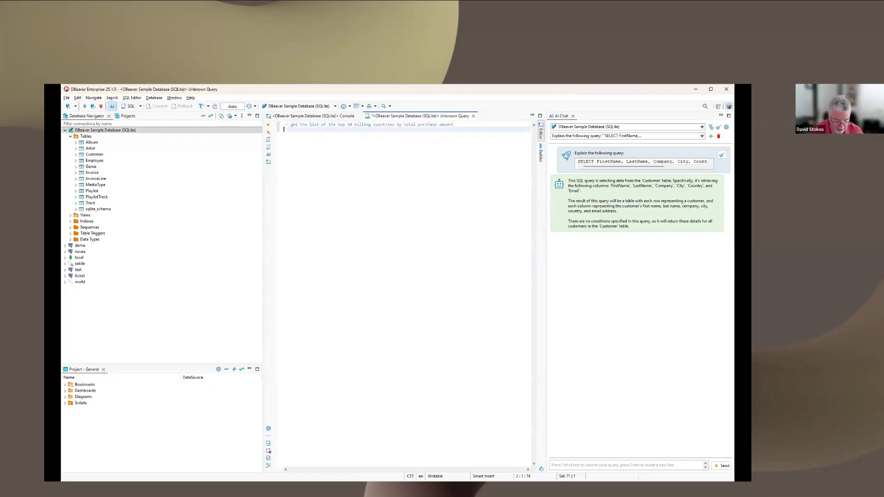
pyautogui.write('SE')
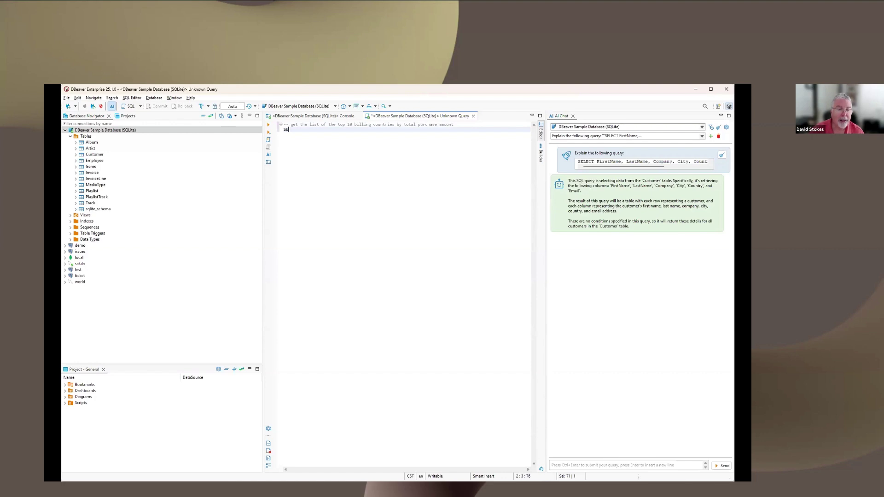
pyautogui.write('LECT')
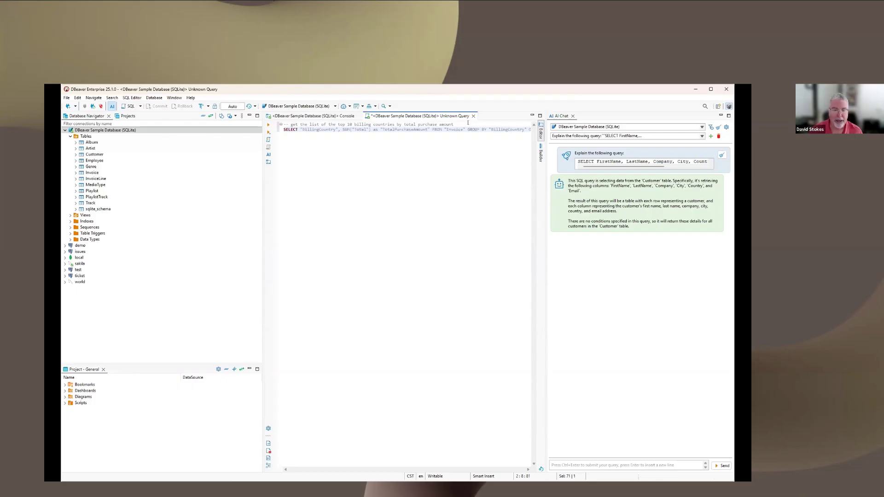
pyautogui.press('Tab')
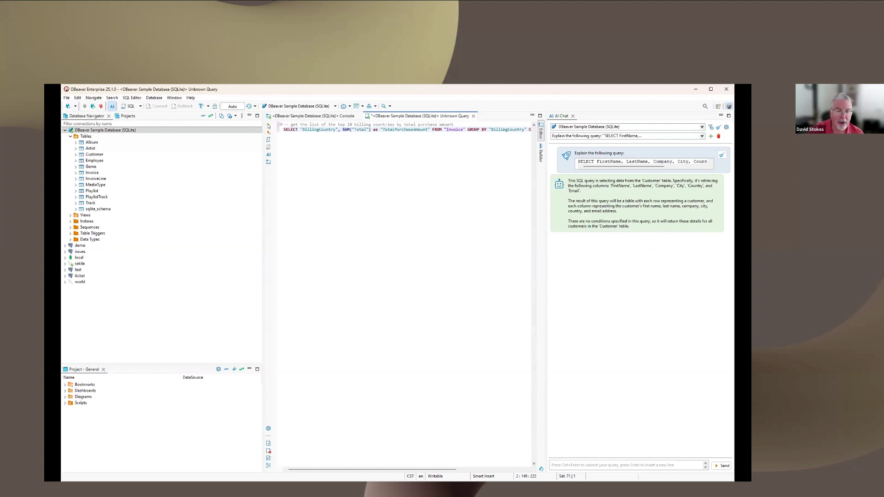
pyautogui.click(268, 125)
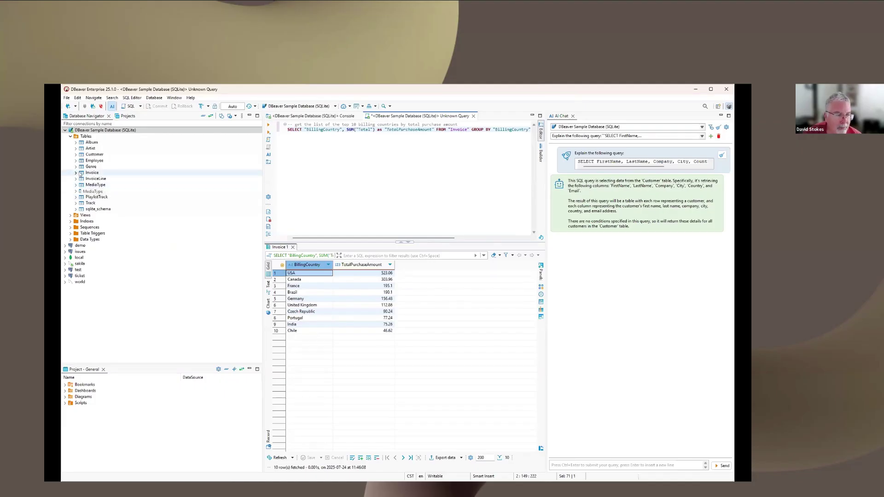
# Generate an AI description of the Invoice table, read it, and close it.
pyautogui.click(81, 174)
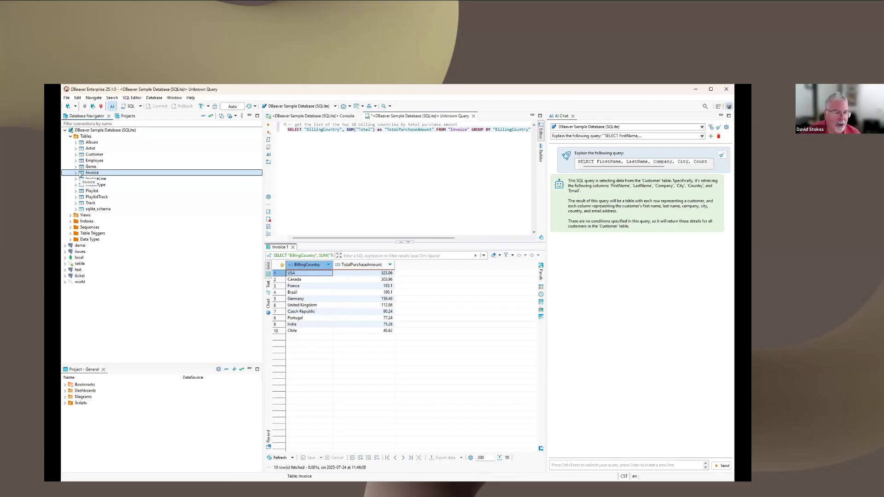
pyautogui.rightClick(81, 174)
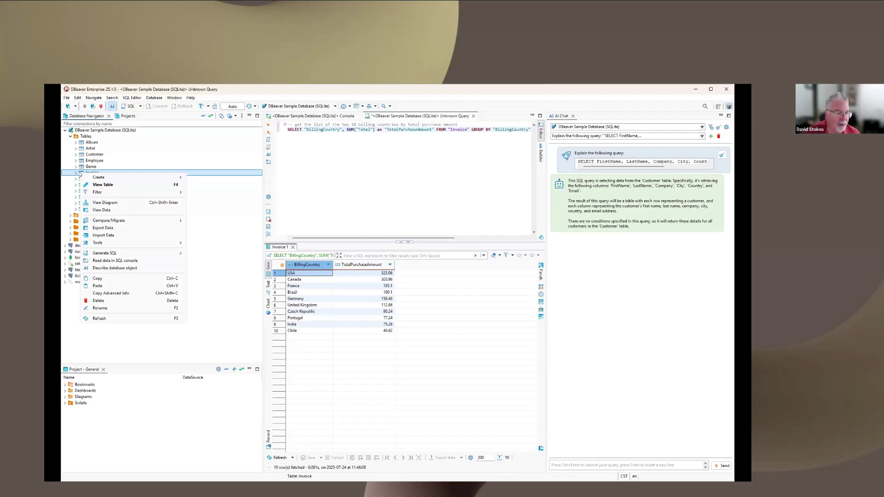
pyautogui.click(122, 268)
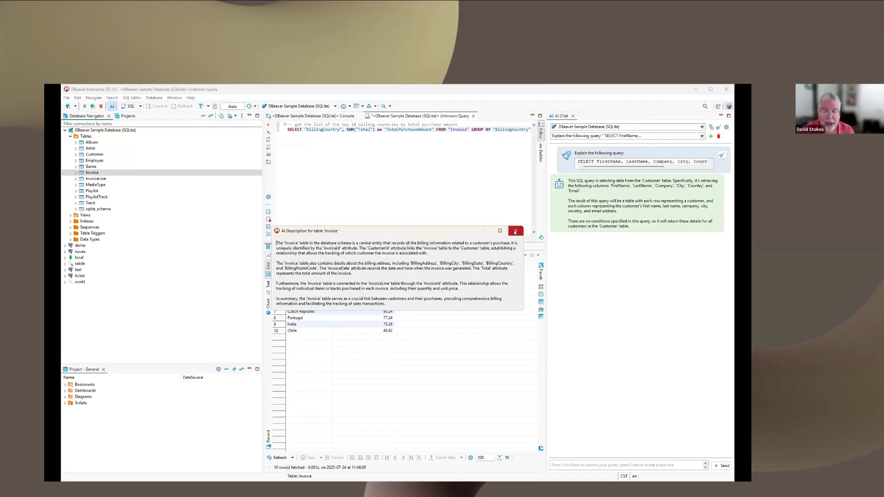
pyautogui.click(515, 232)
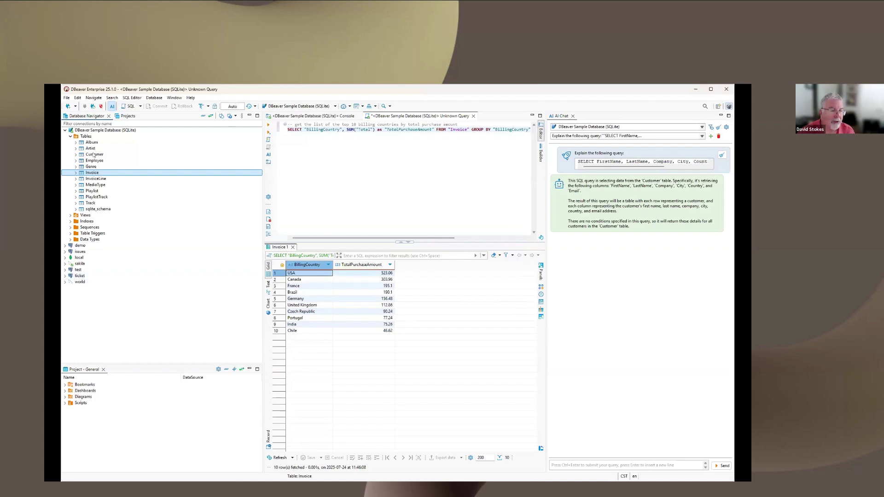
# Generate an AI description of the whole DBeaver Sample Database (SQLite), read it, and close it.
pyautogui.click(86, 130)
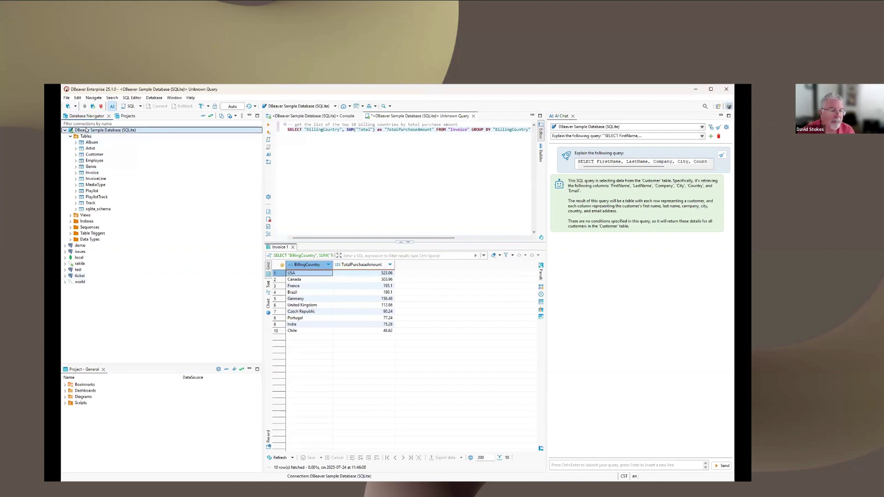
pyautogui.rightClick(86, 130)
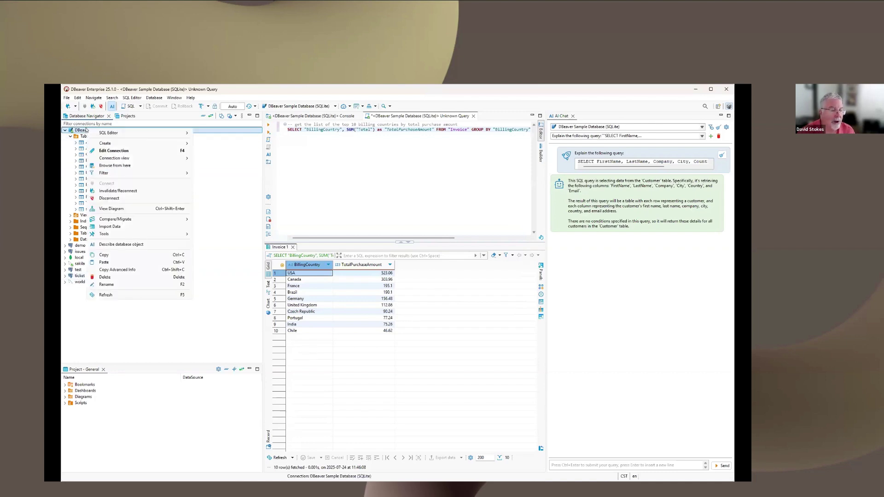
pyautogui.click(129, 247)
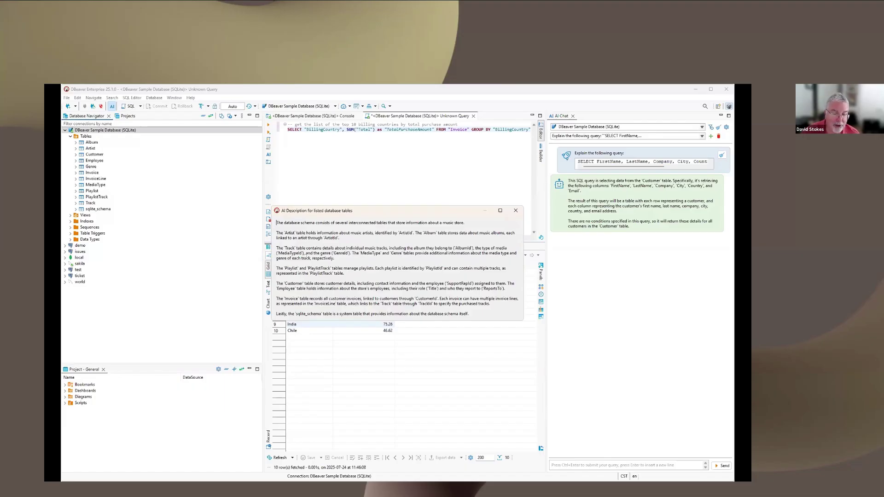
pyautogui.click(385, 323)
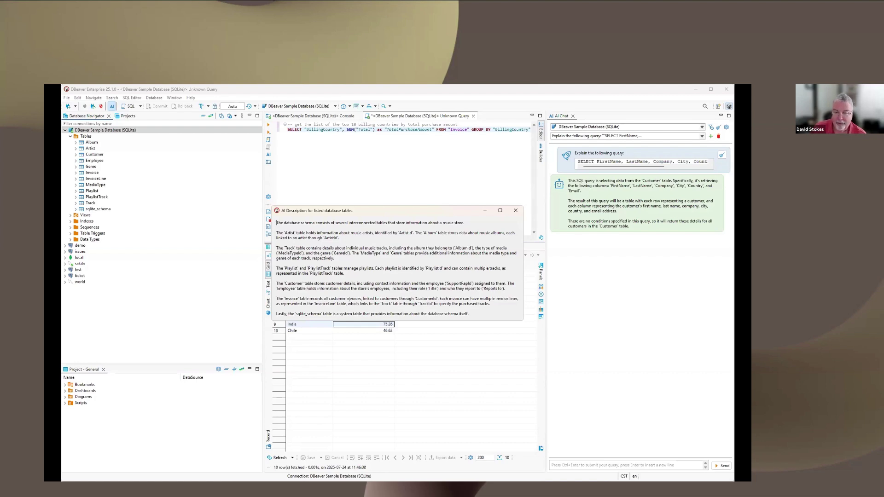
pyautogui.click(516, 211)
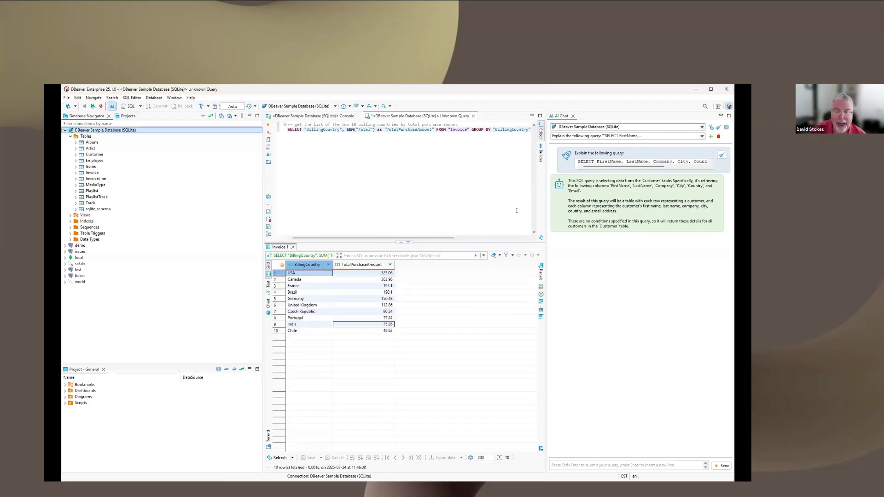